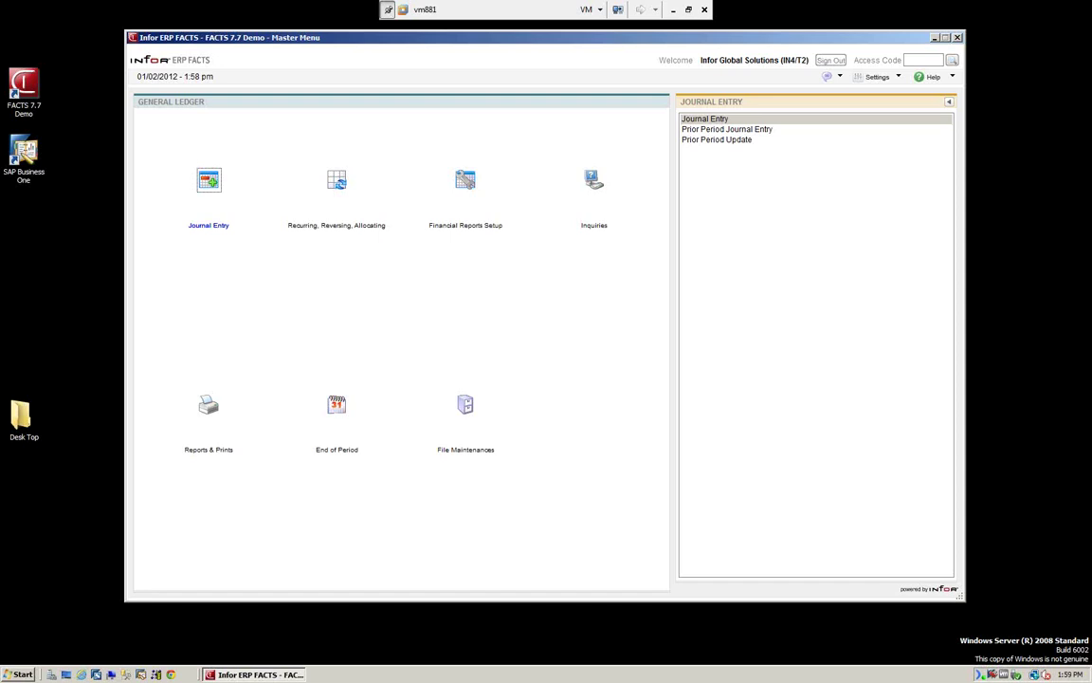
# Open the Journal Entry program in the General Ledger module from the master menu.
pyautogui.click(950, 104)
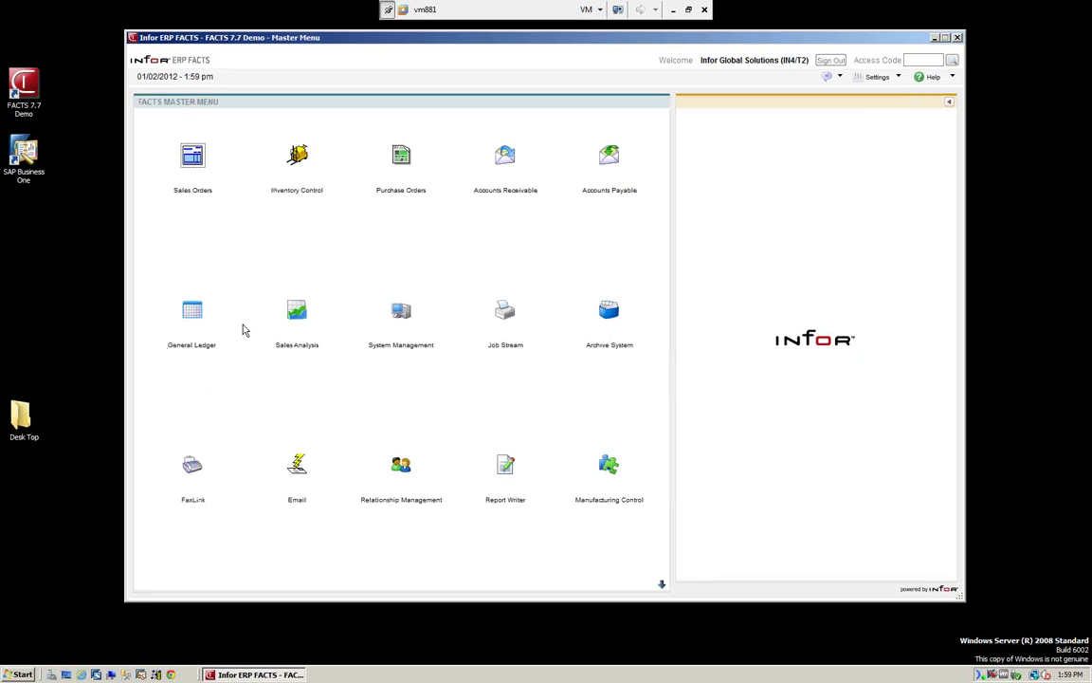
pyautogui.click(192, 313)
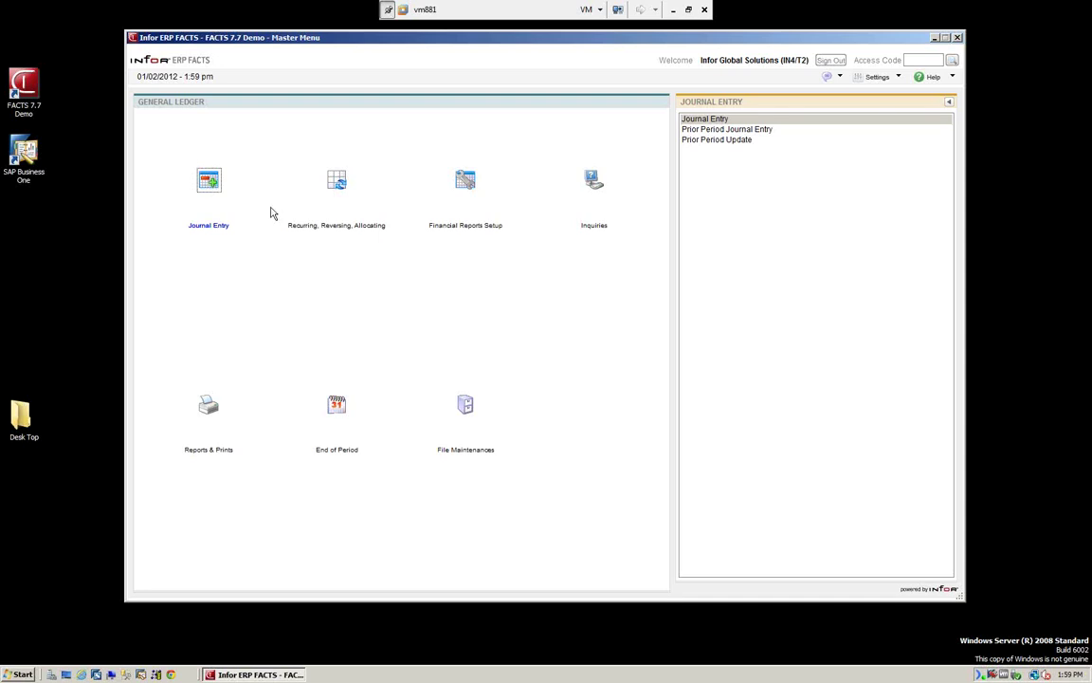
pyautogui.click(209, 185)
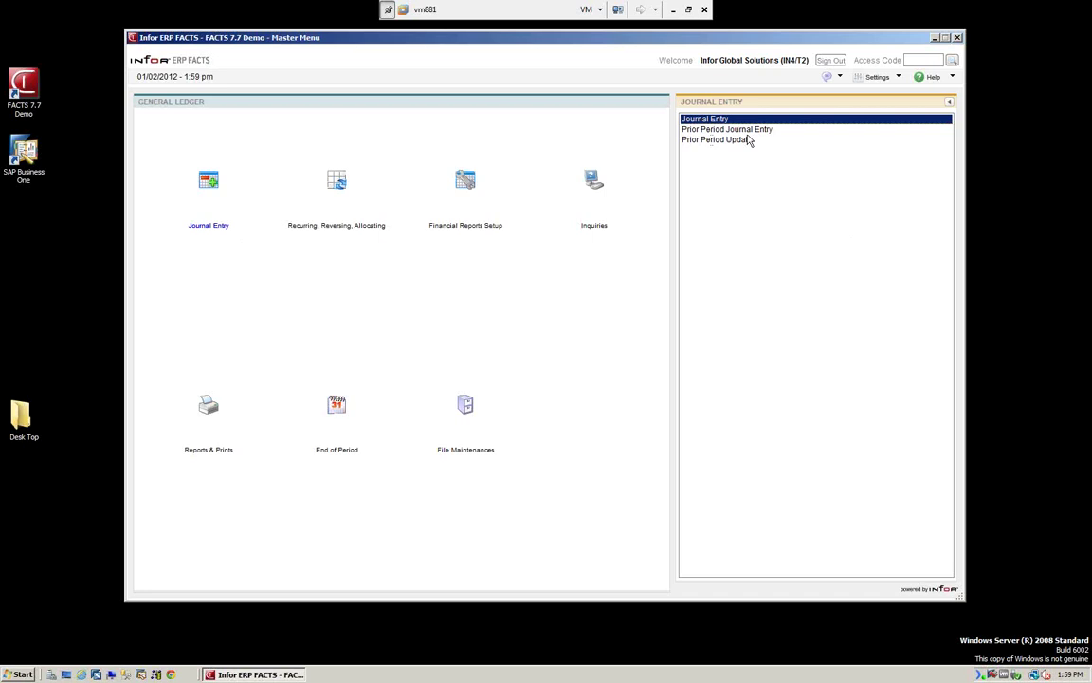
pyautogui.doubleClick(694, 122)
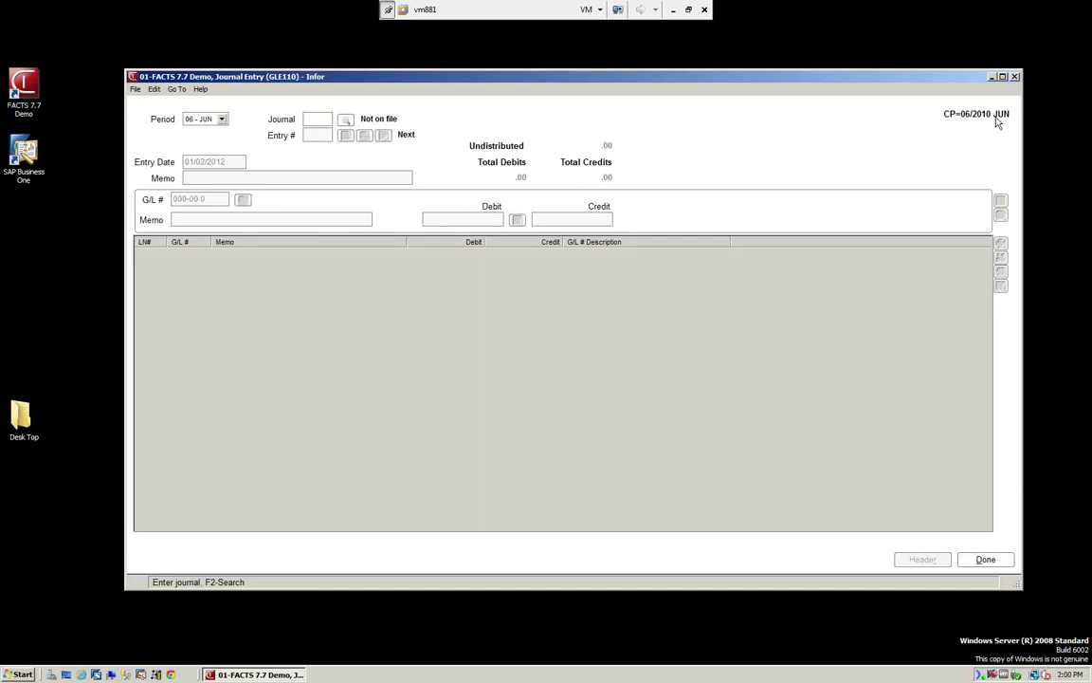
pyautogui.click(222, 119)
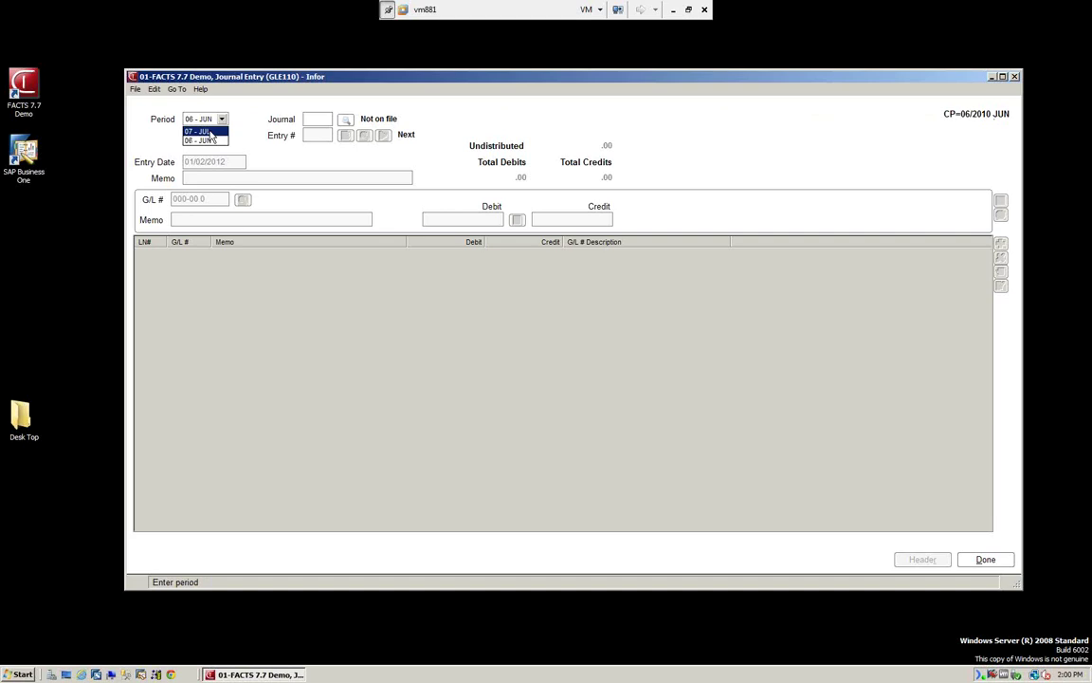
pyautogui.click(994, 562)
pyautogui.click(986, 560)
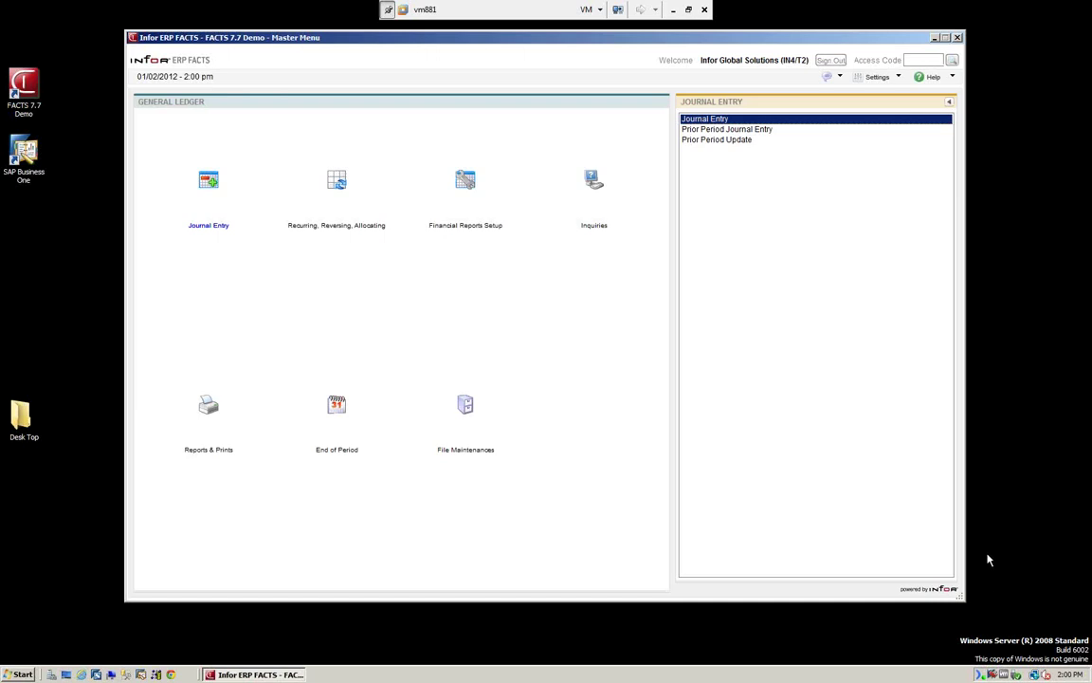
pyautogui.doubleClick(694, 120)
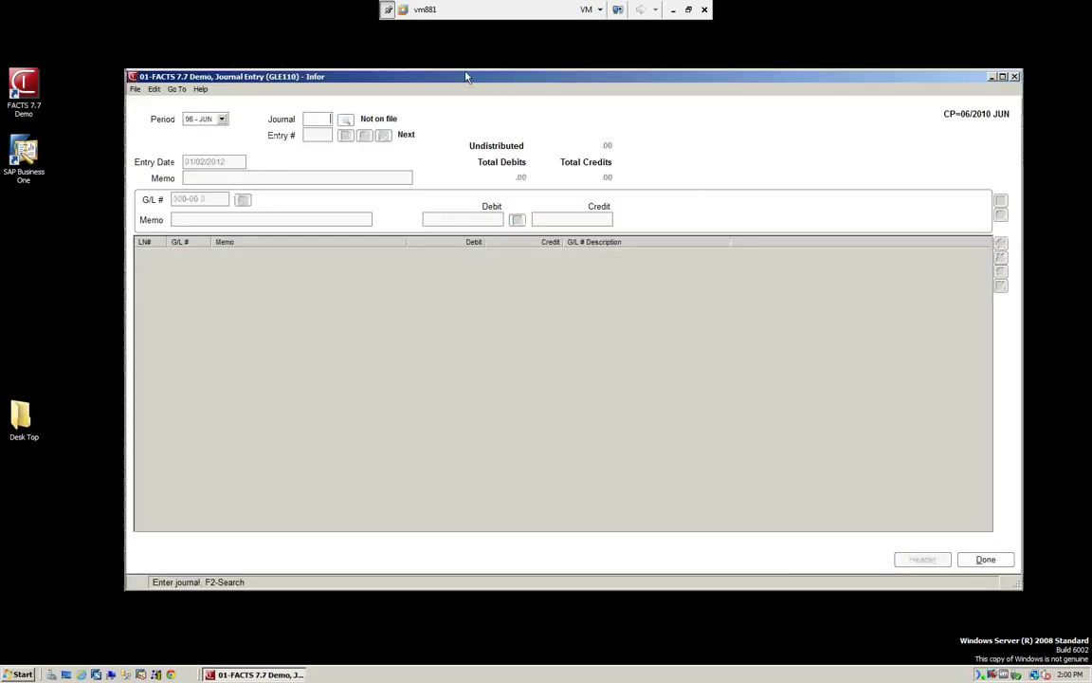
# Keep the period at 06 - JUN and select journal 8000, Miscellaneous & Sundry, through the journal search.
pyautogui.click(210, 107)
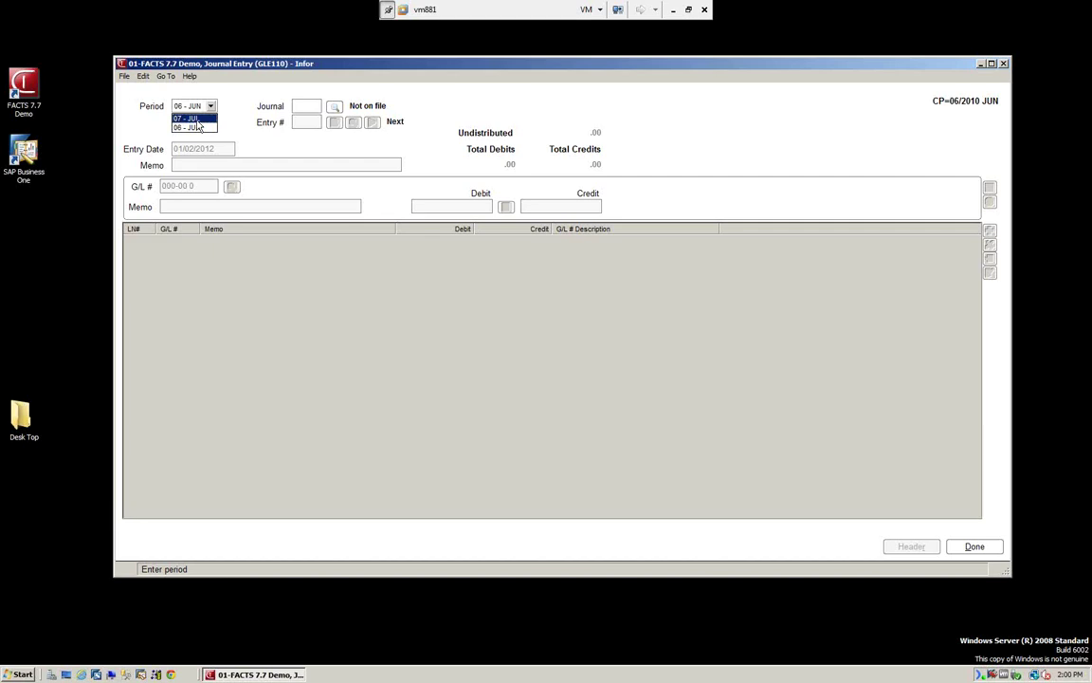
pyautogui.click(284, 103)
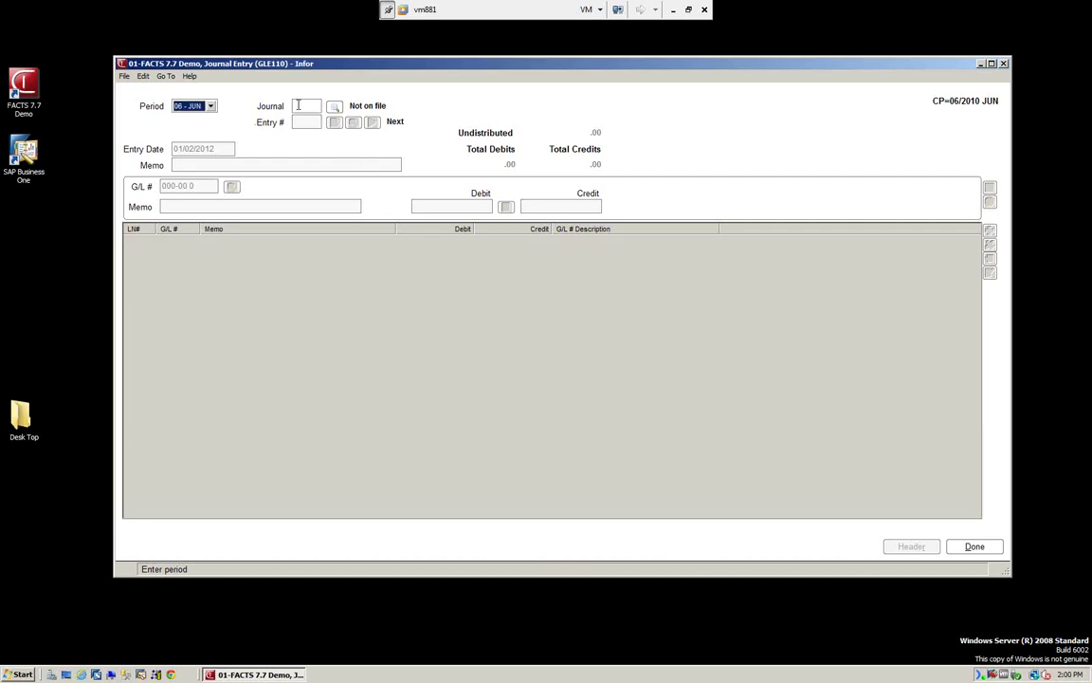
pyautogui.click(304, 105)
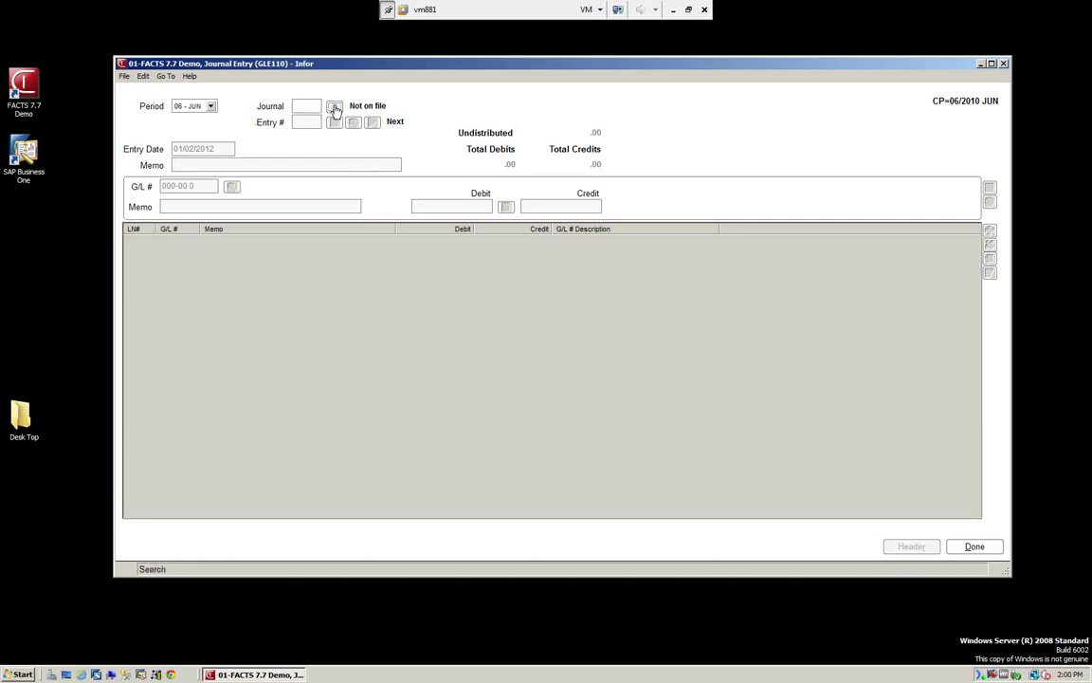
pyautogui.click(335, 107)
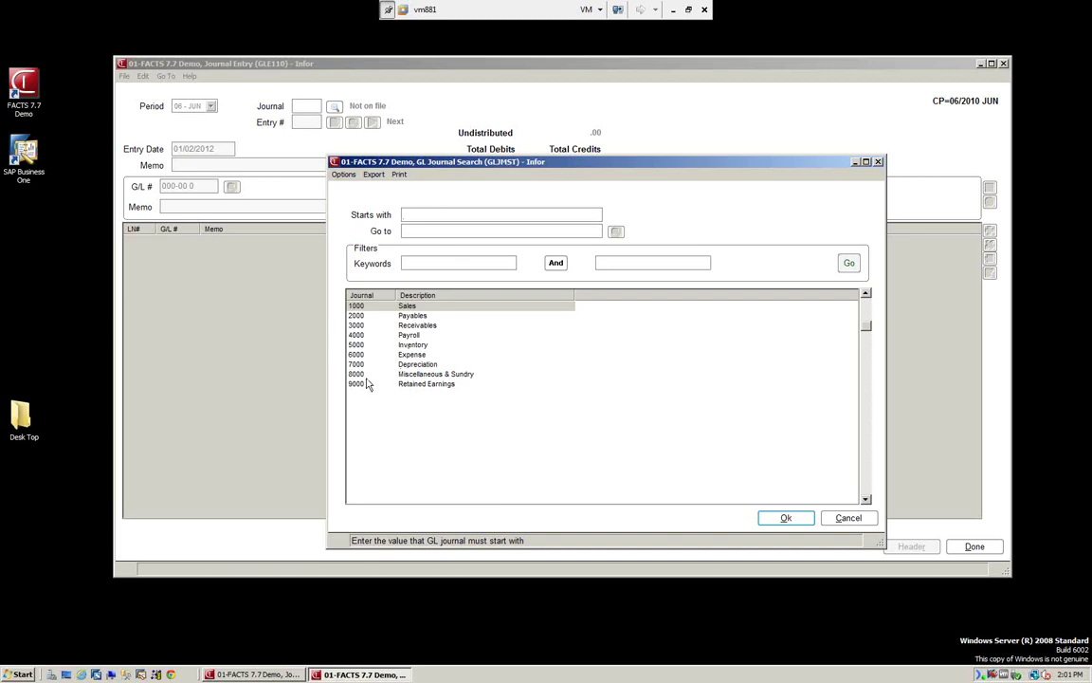
pyautogui.click(438, 374)
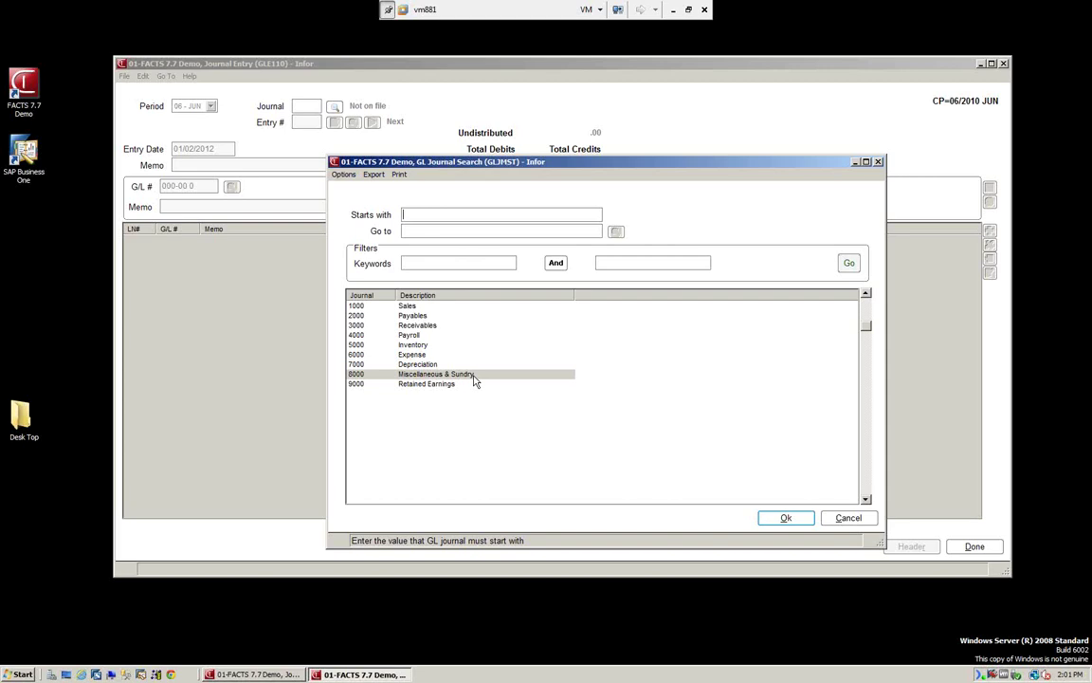
pyautogui.click(786, 519)
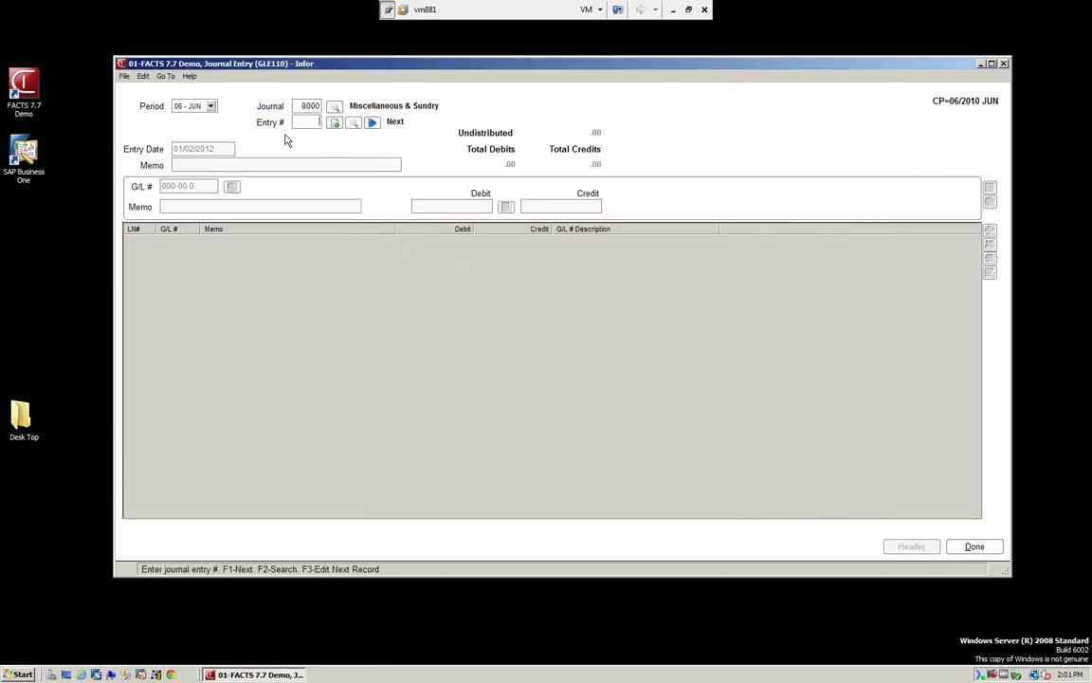
# Look up the journal's existing entries and open entry 0032, PO RECEIPT REGISTER #0409.
pyautogui.click(353, 124)
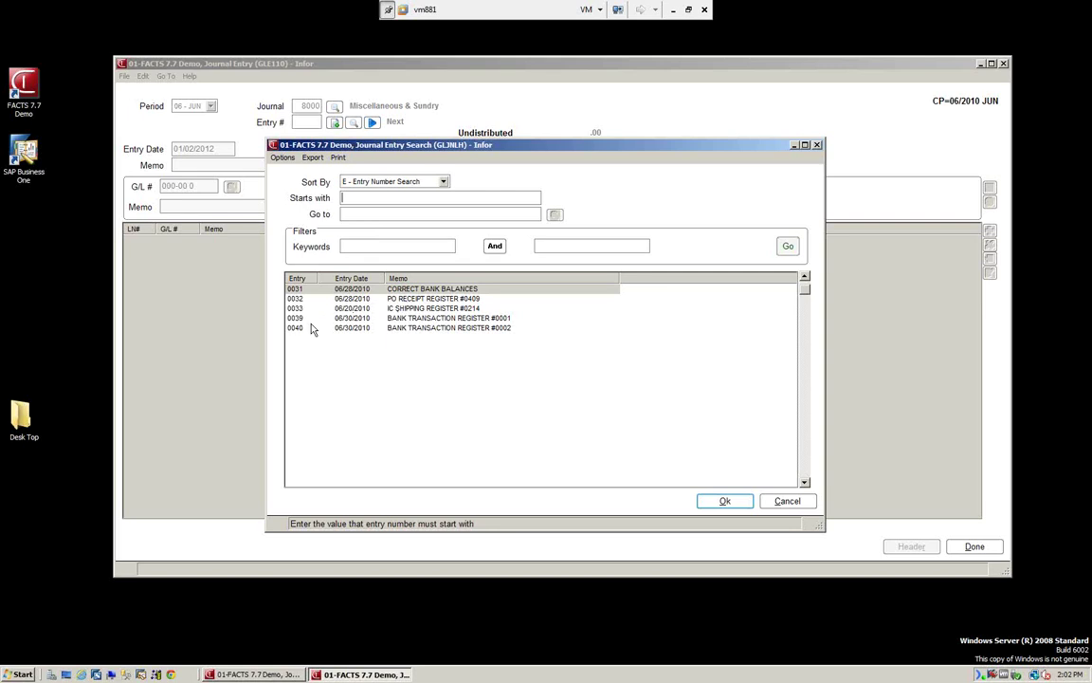
pyautogui.click(423, 299)
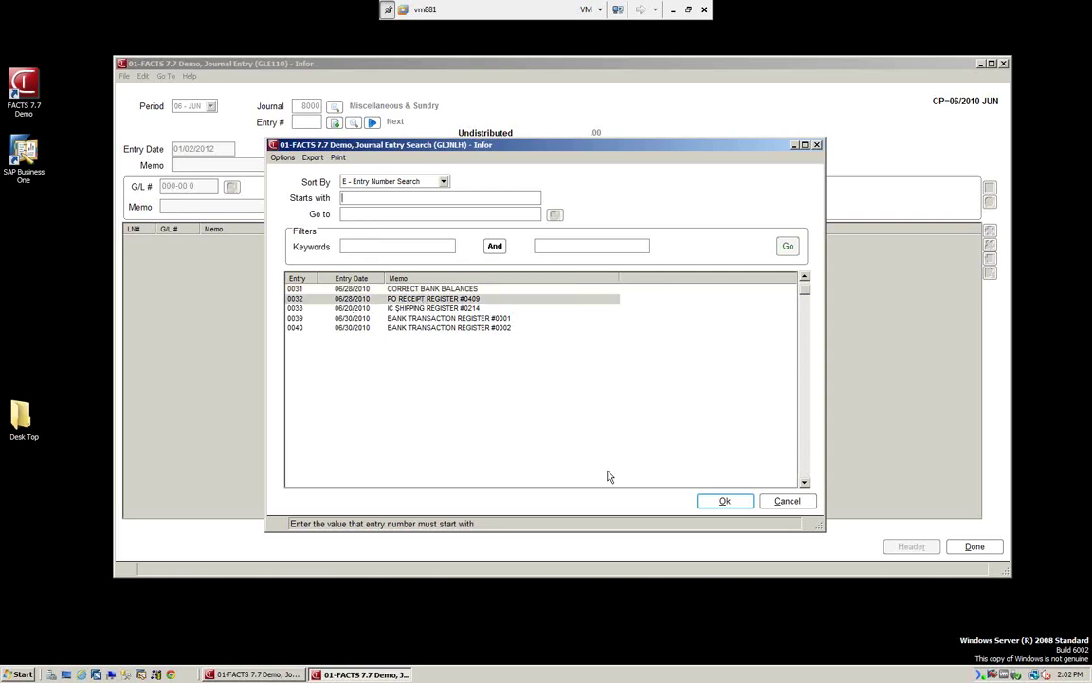
pyautogui.click(727, 503)
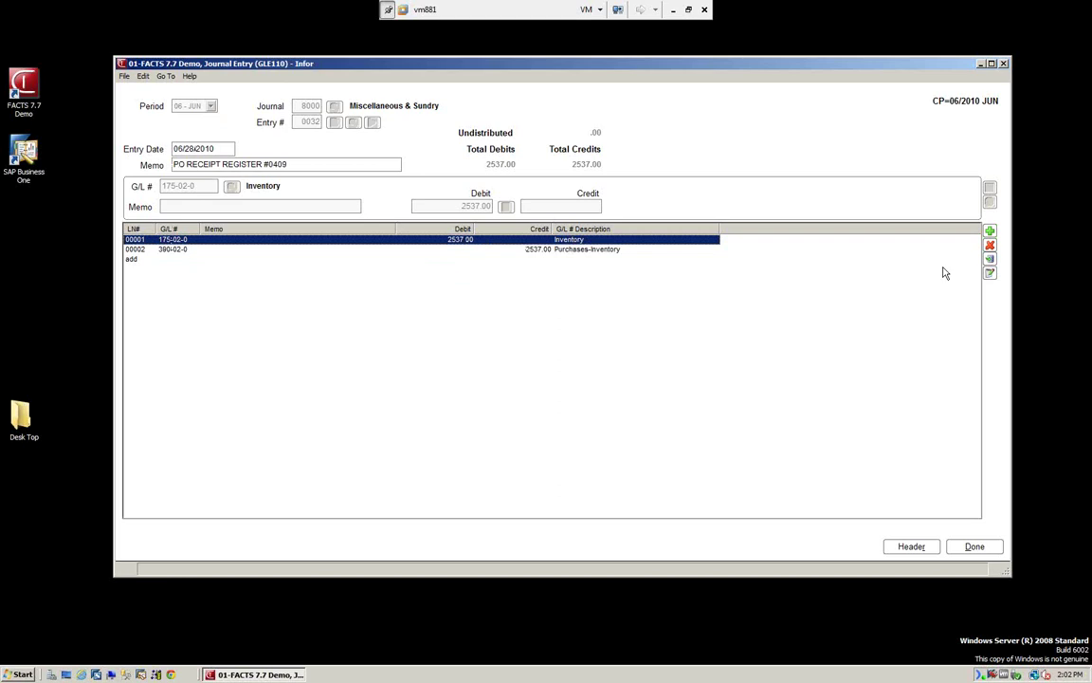
# Start deleting the Inventory line of entry 0032, decline the deletion, and exit the entry.
pyautogui.click(990, 257)
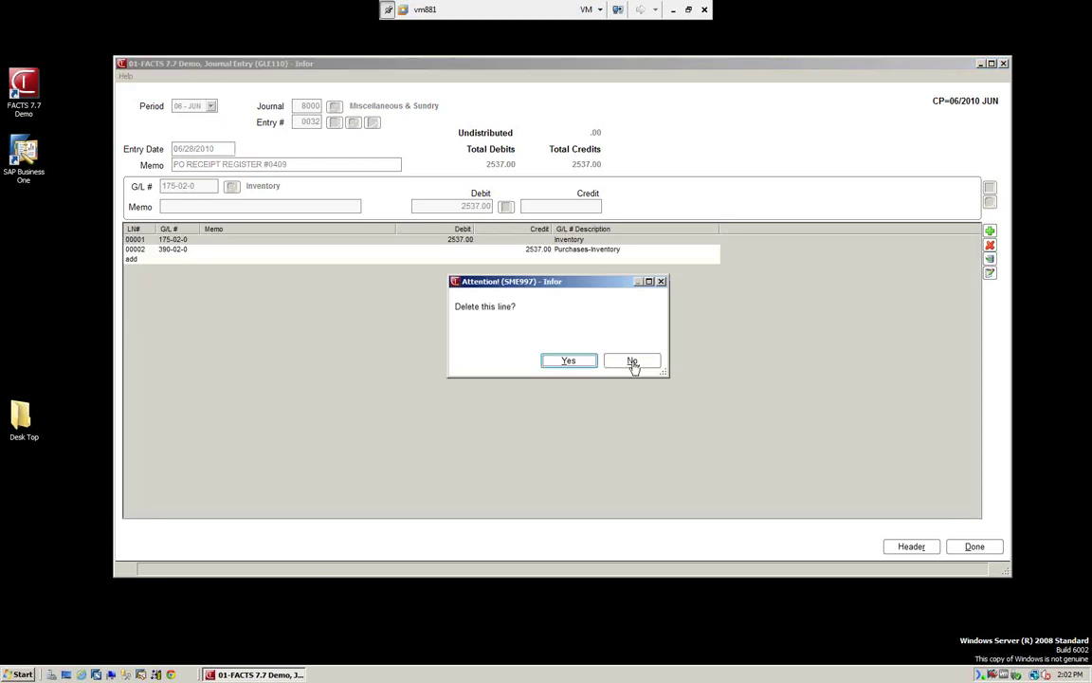
pyautogui.click(632, 362)
pyautogui.click(124, 75)
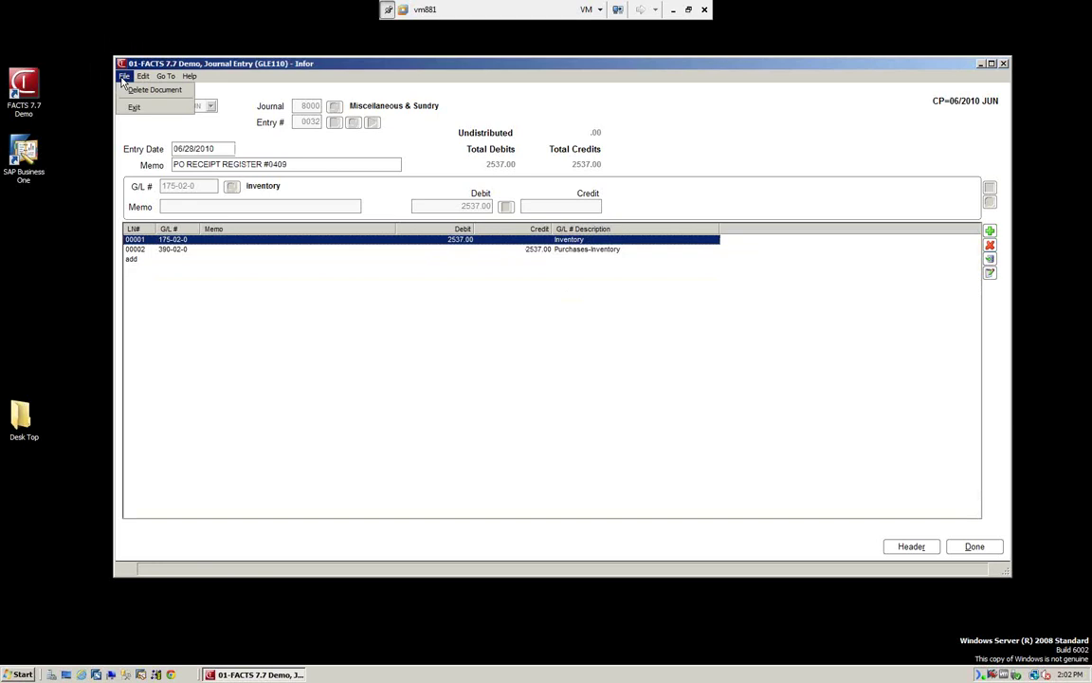
pyautogui.click(132, 107)
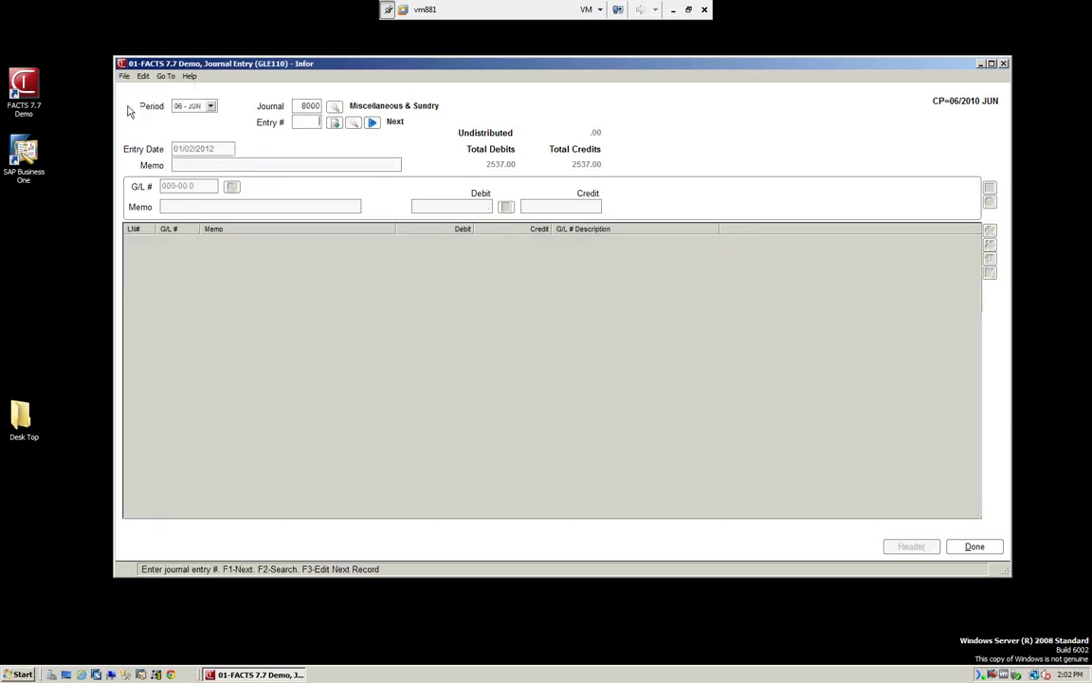
# Bring up the next existing journal record, IC SHIPPING REGISTER #0214, and leave it.
pyautogui.click(372, 124)
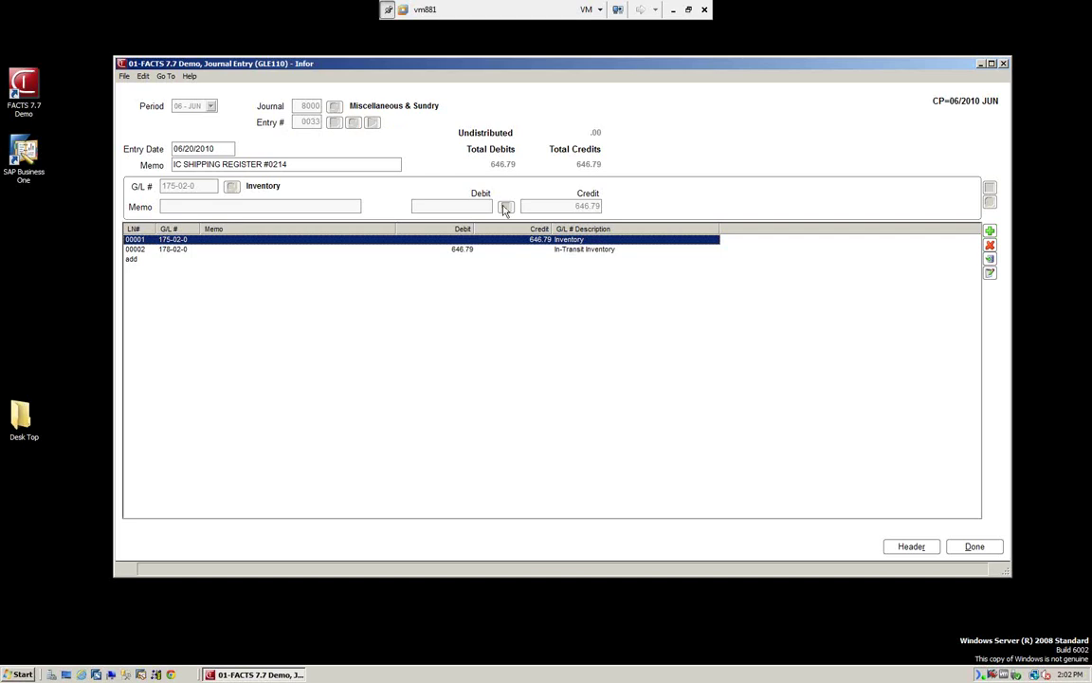
pyautogui.click(125, 77)
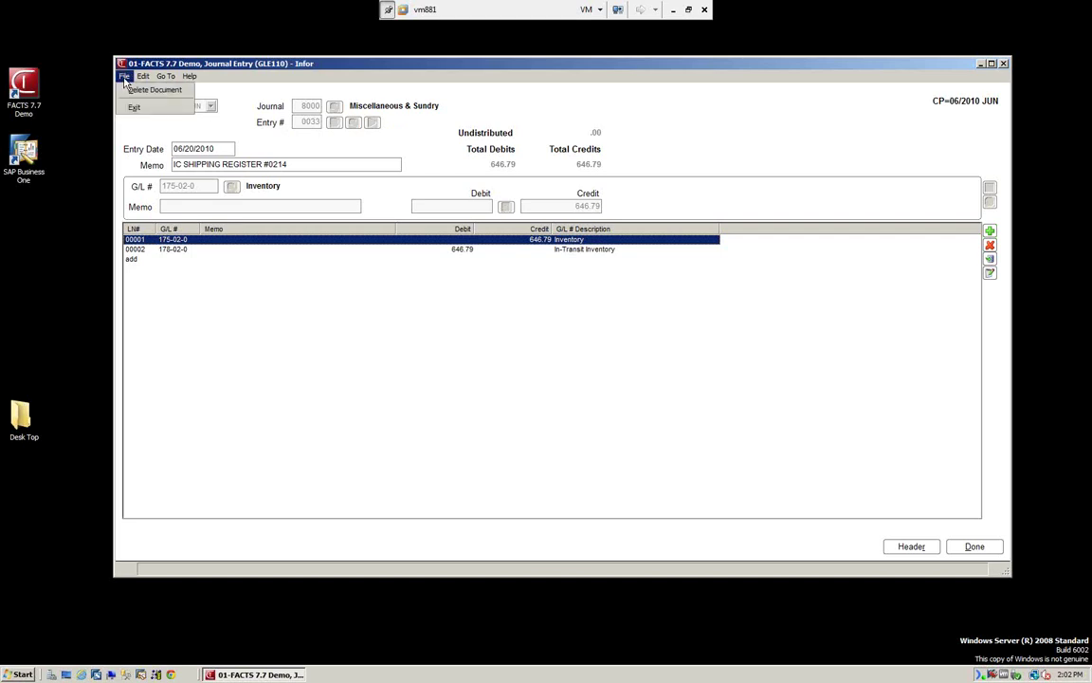
pyautogui.click(133, 90)
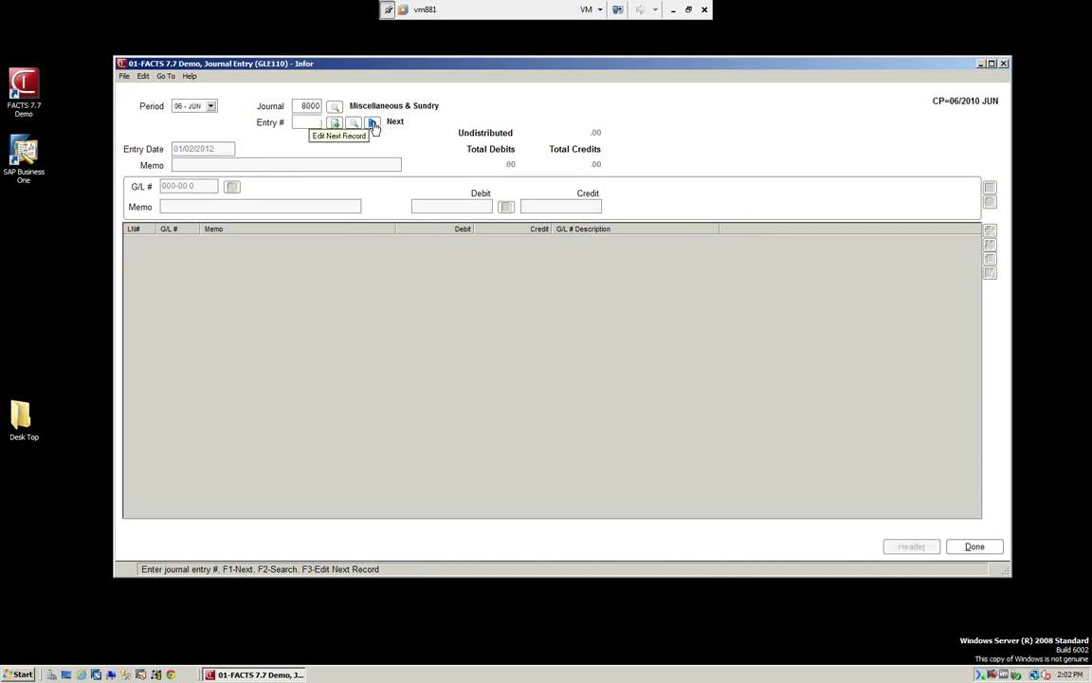
# Create a new journal entry dated 06/15/2010 with the memo FOR JUNE 2010 and proceed to its lines.
pyautogui.click(335, 124)
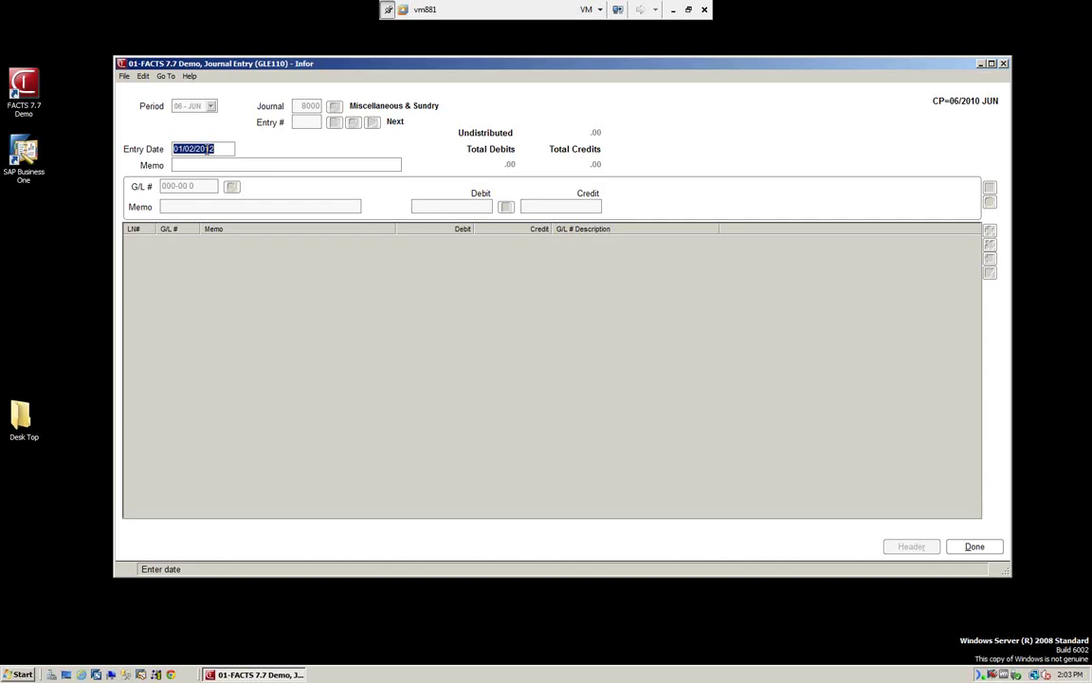
pyautogui.write('061510')
pyautogui.press('Tab')
pyautogui.write('f')
pyautogui.press('BackSpace')
pyautogui.press('BackSpace')
pyautogui.write('FO')
pyautogui.write('R JJ')
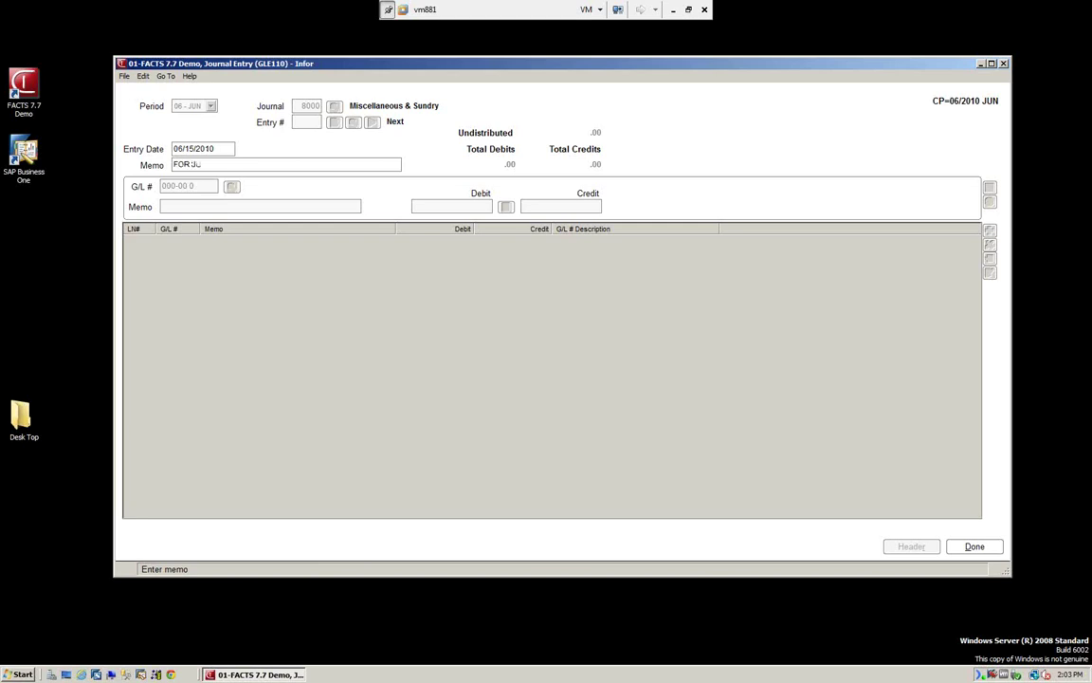
pyautogui.write('NE 2010')
pyautogui.press('Return')
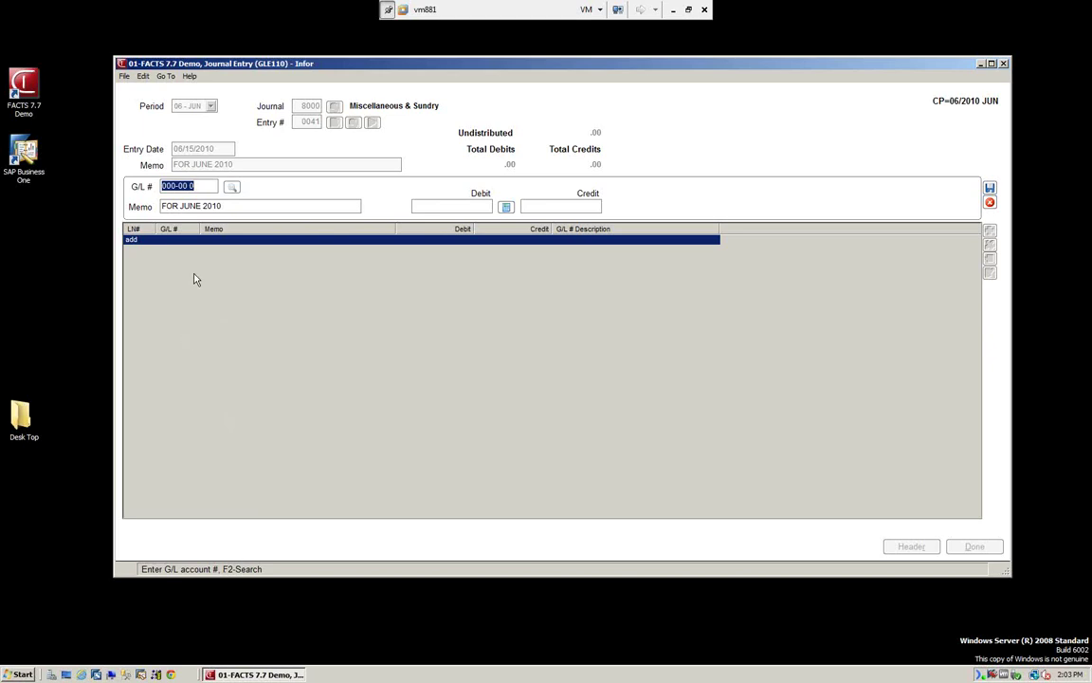
# Search the G/L accounts sorted by GL number, jump to numbers beginning with 5, and clear that value.
pyautogui.press('Return')
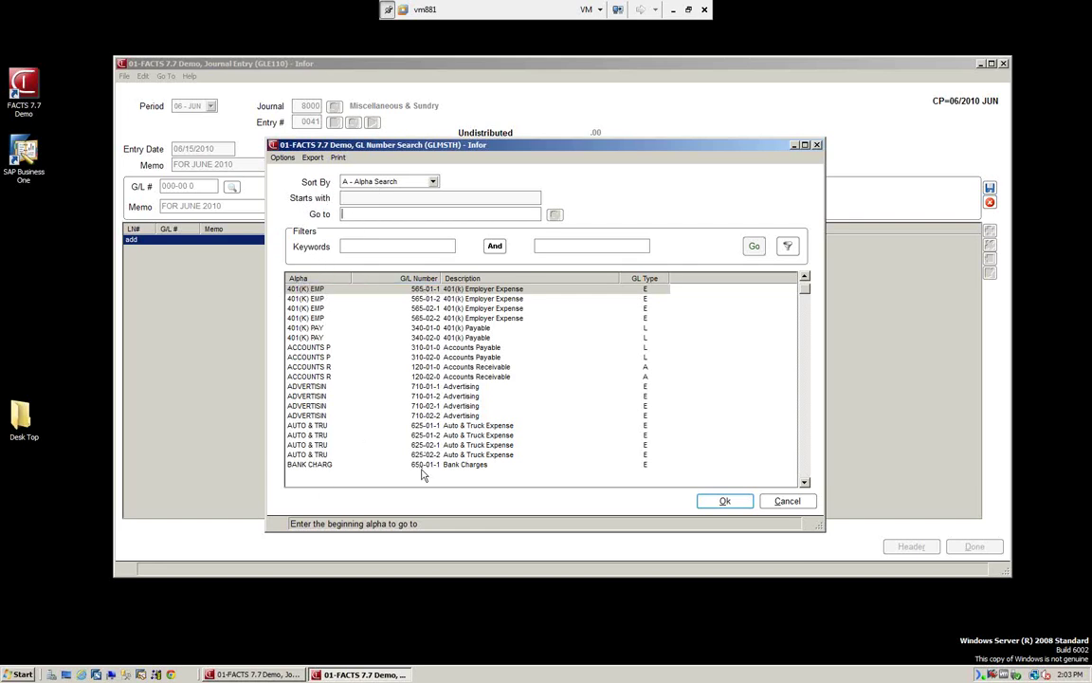
pyautogui.click(434, 184)
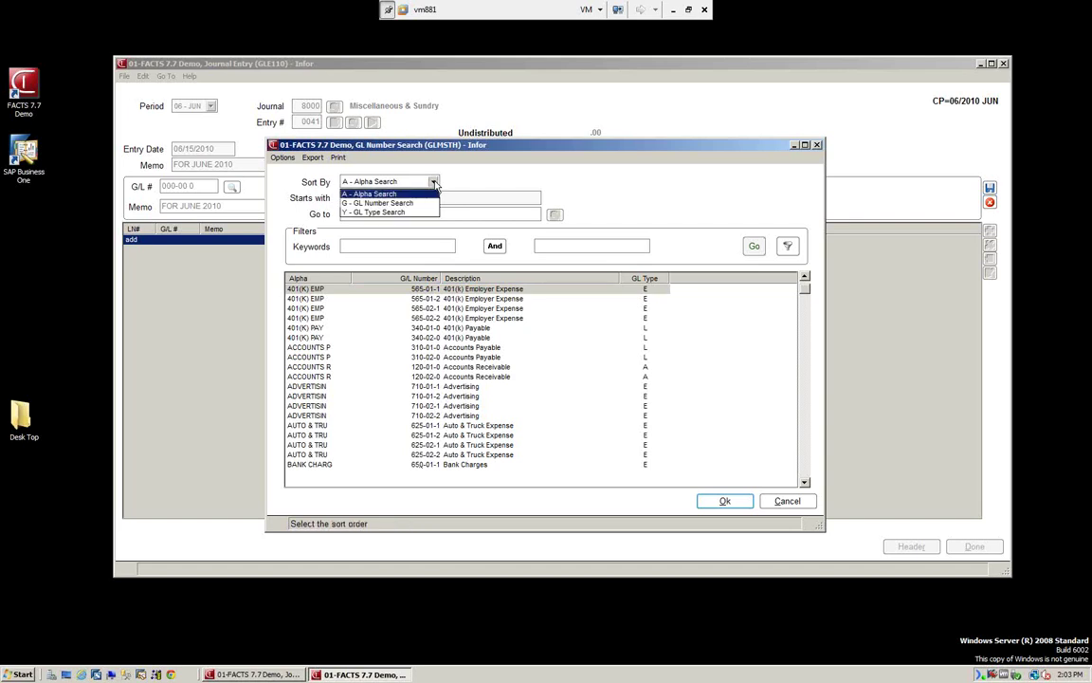
pyautogui.click(385, 203)
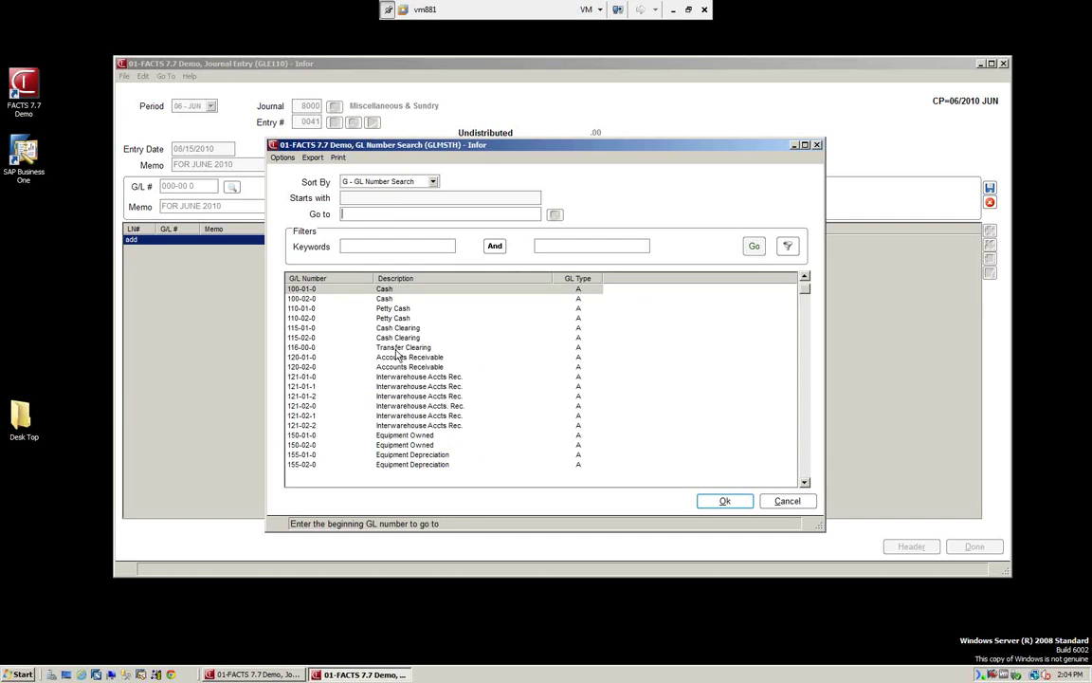
pyautogui.write('5')
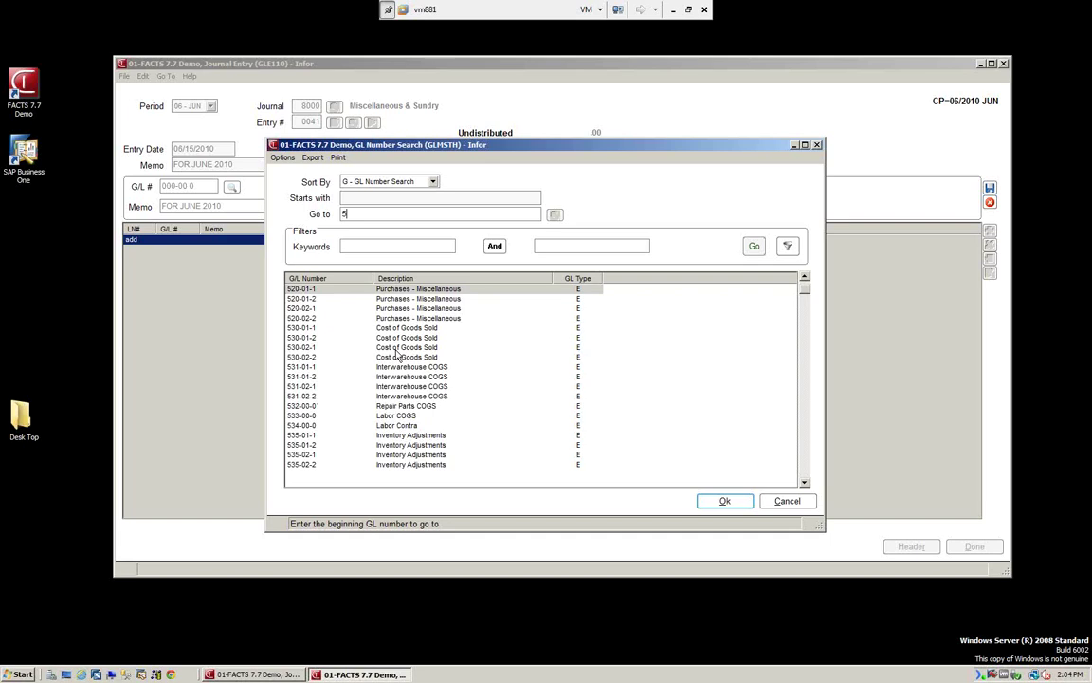
pyautogui.click(353, 245)
pyautogui.click(353, 214)
pyautogui.press('BackSpace')
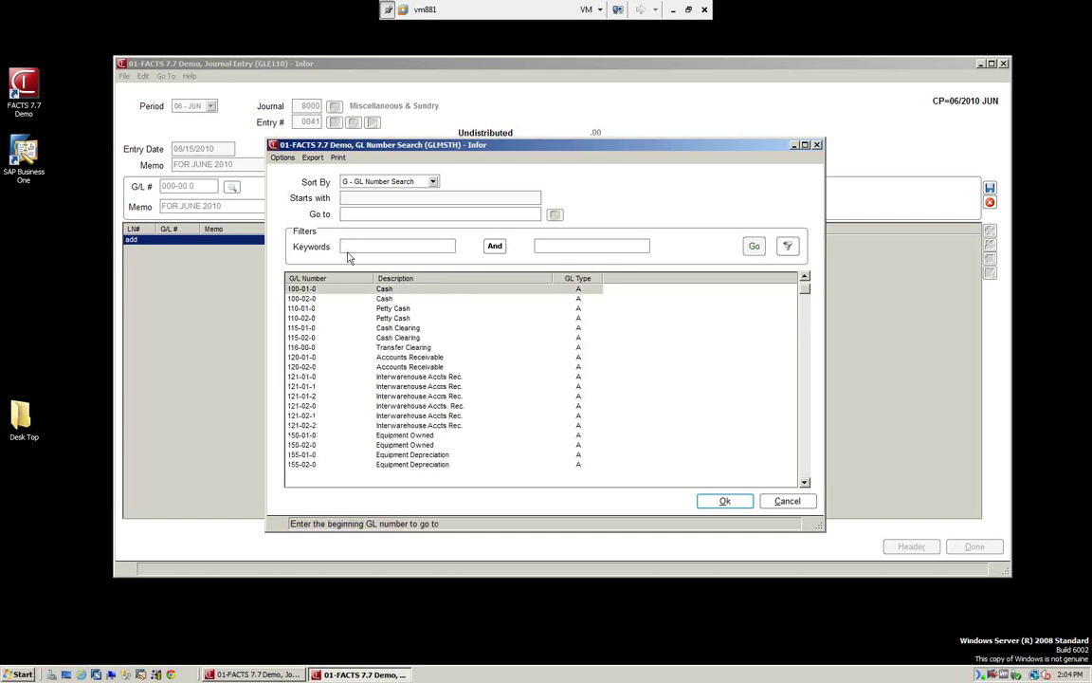
# Filter the G/L account search by the keyword PETTY, check the search options, and cancel the search.
pyautogui.click(347, 246)
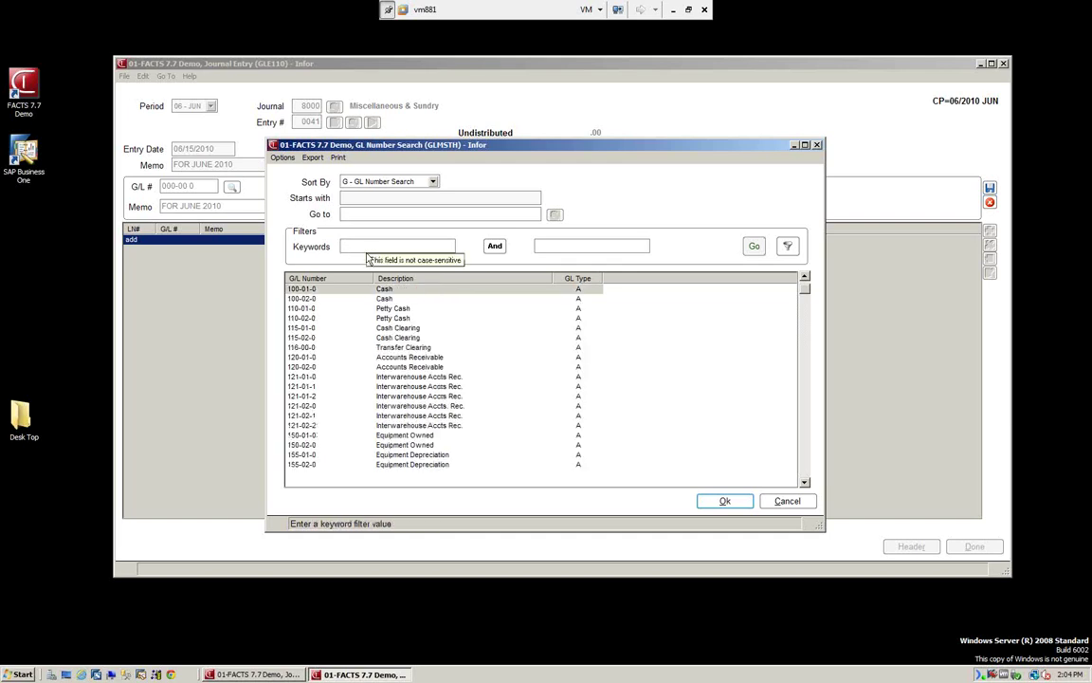
pyautogui.write('PETTY')
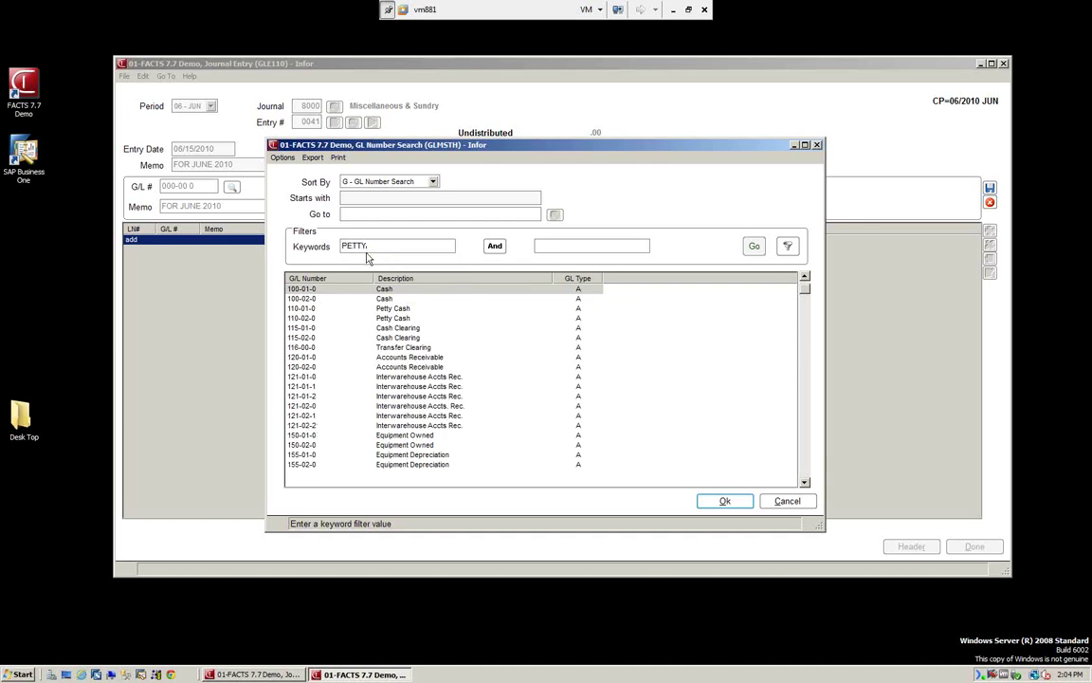
pyautogui.press('Tab')
pyautogui.press('Tab')
pyautogui.press('Tab')
pyautogui.click(754, 246)
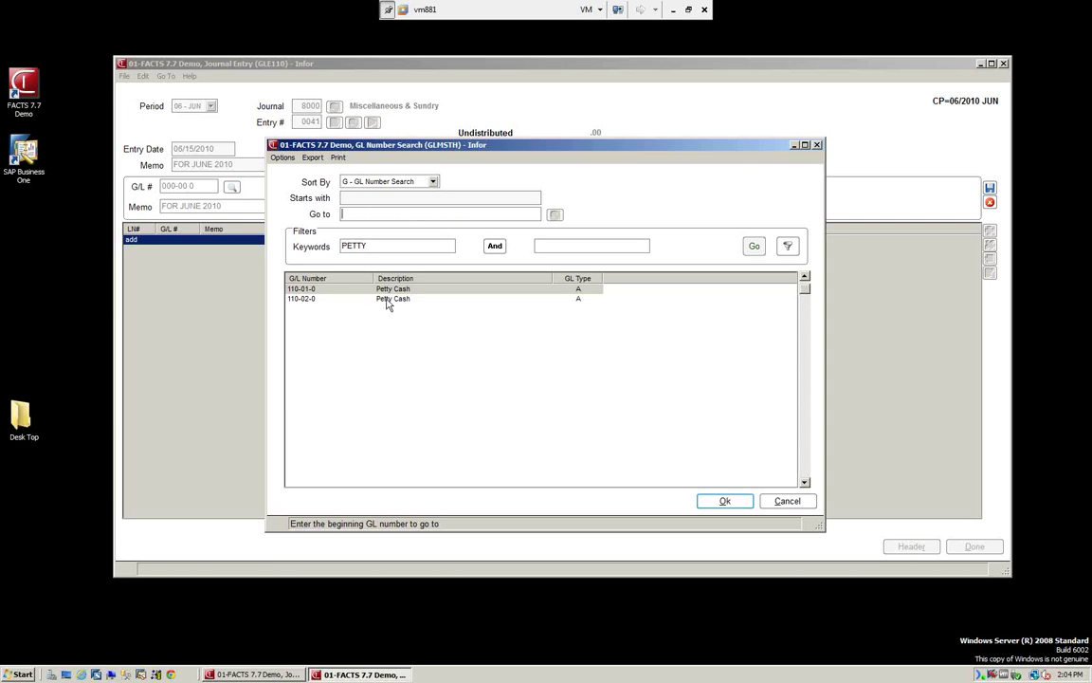
pyautogui.click(281, 158)
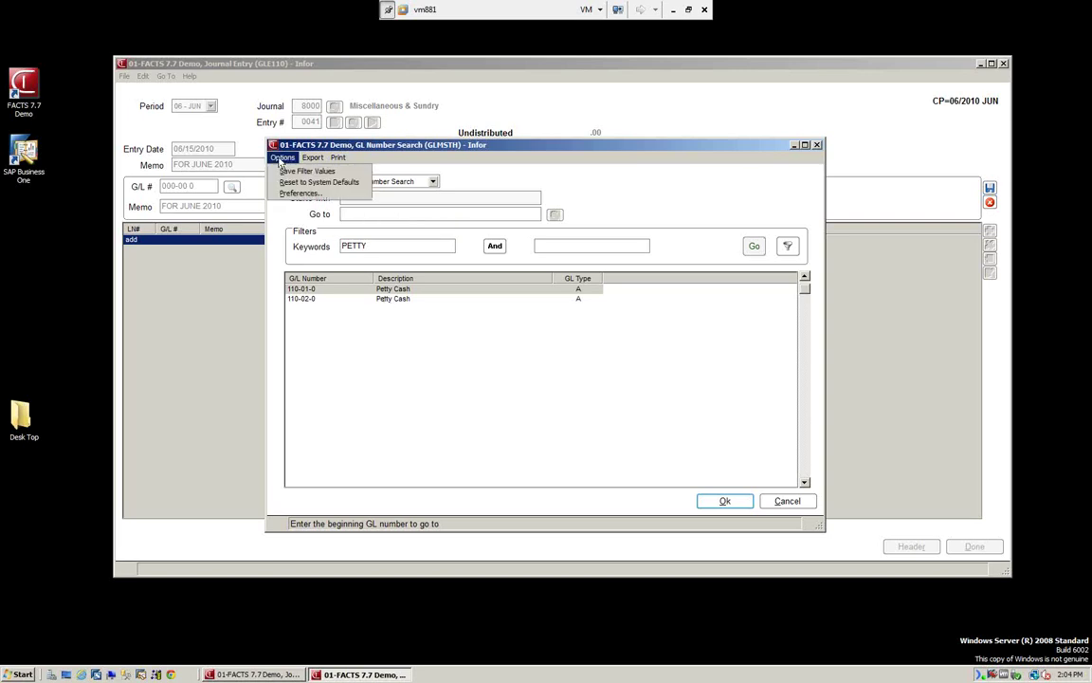
pyautogui.click(791, 508)
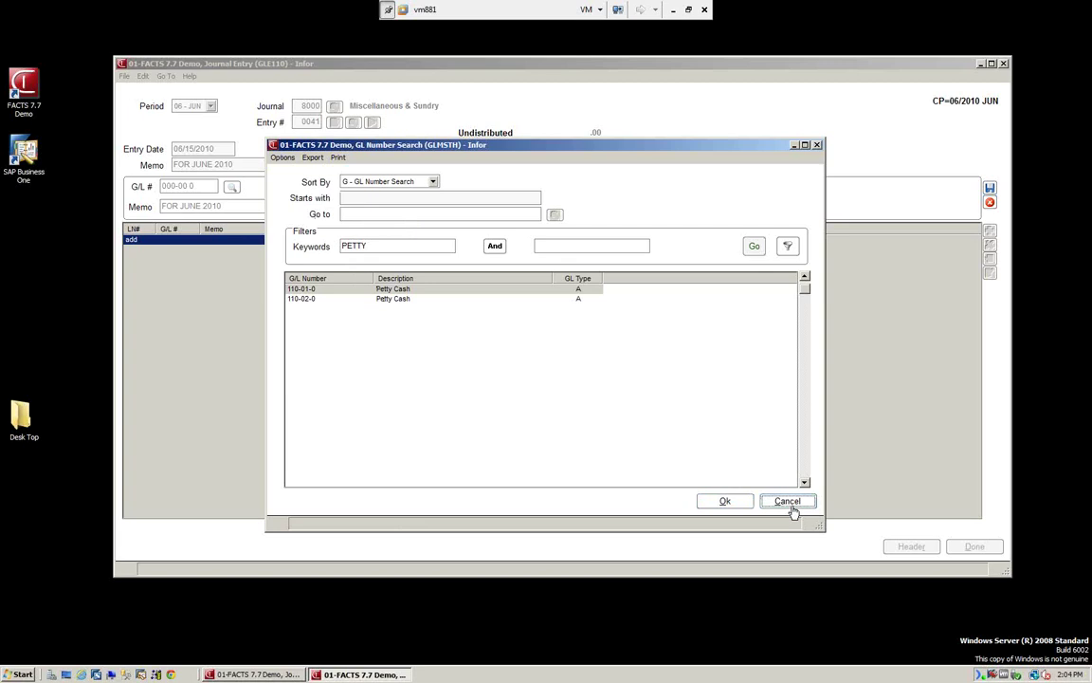
# Reopen the G/L account search, review its sort orders, and set the default sort order preference to 2 - GL Number.
pyautogui.click(789, 507)
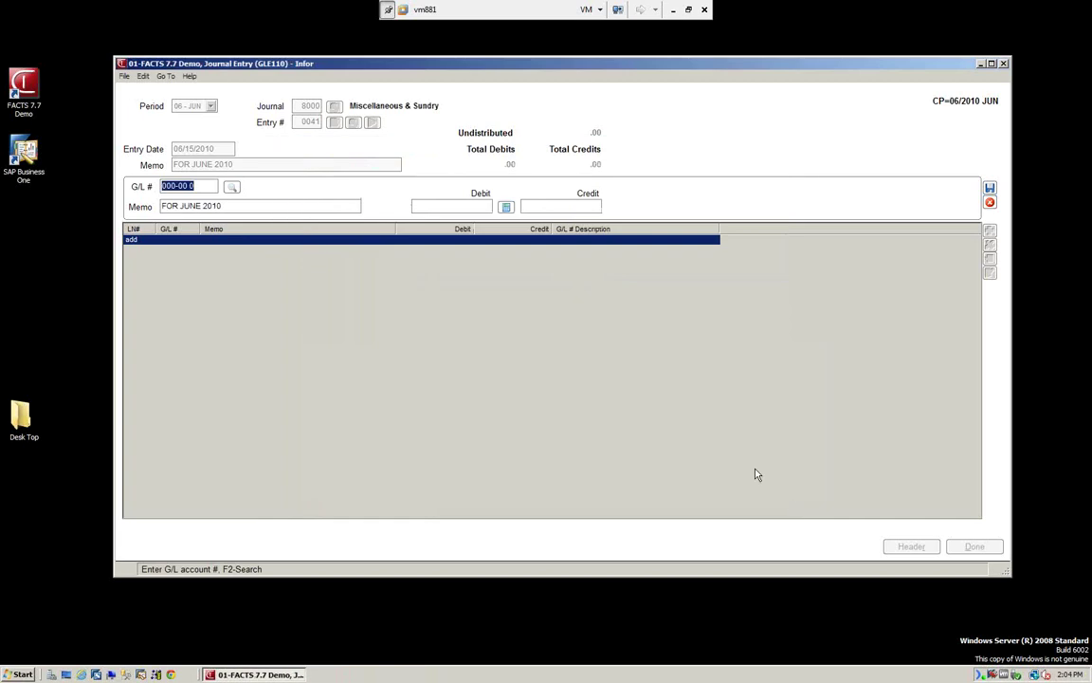
pyautogui.click(230, 189)
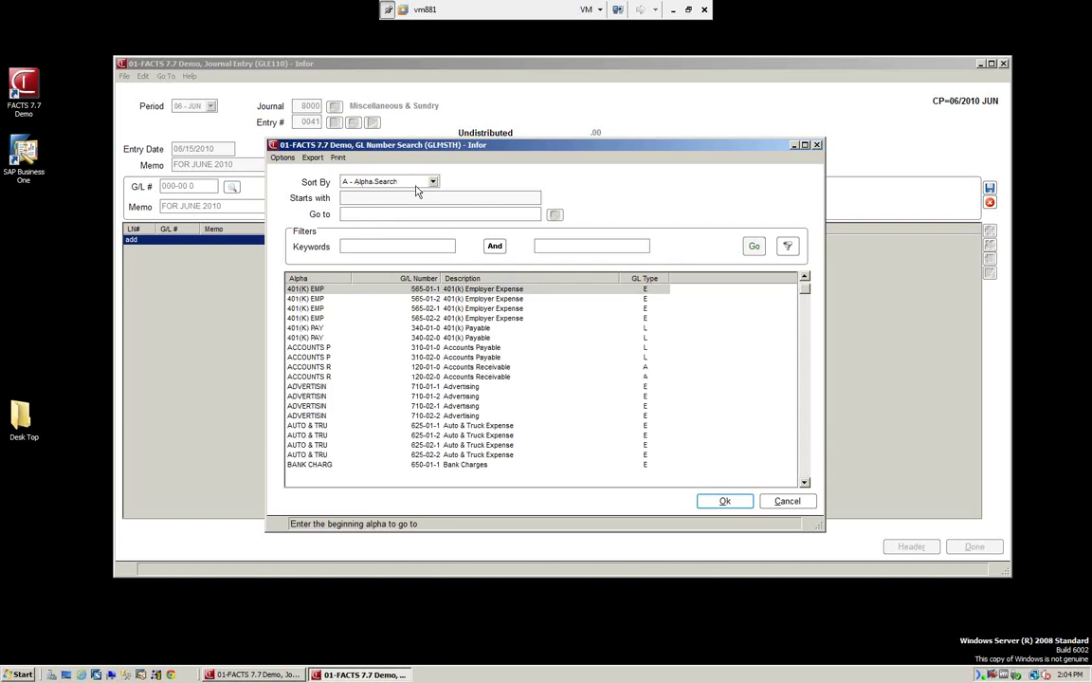
pyautogui.click(384, 180)
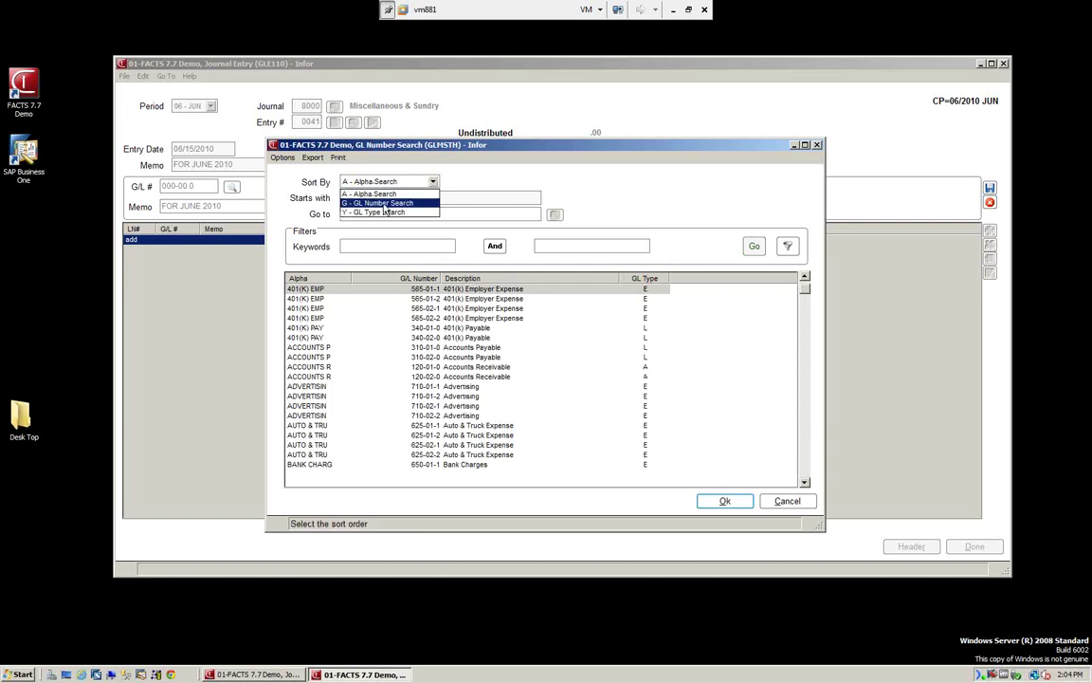
pyautogui.click(373, 178)
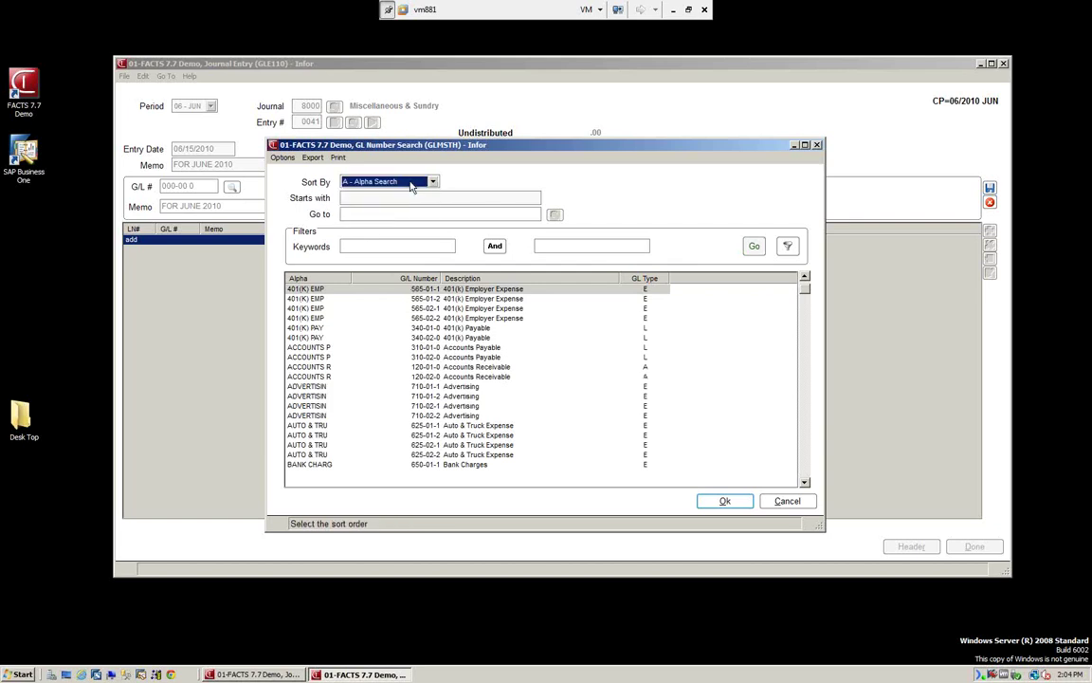
pyautogui.click(283, 158)
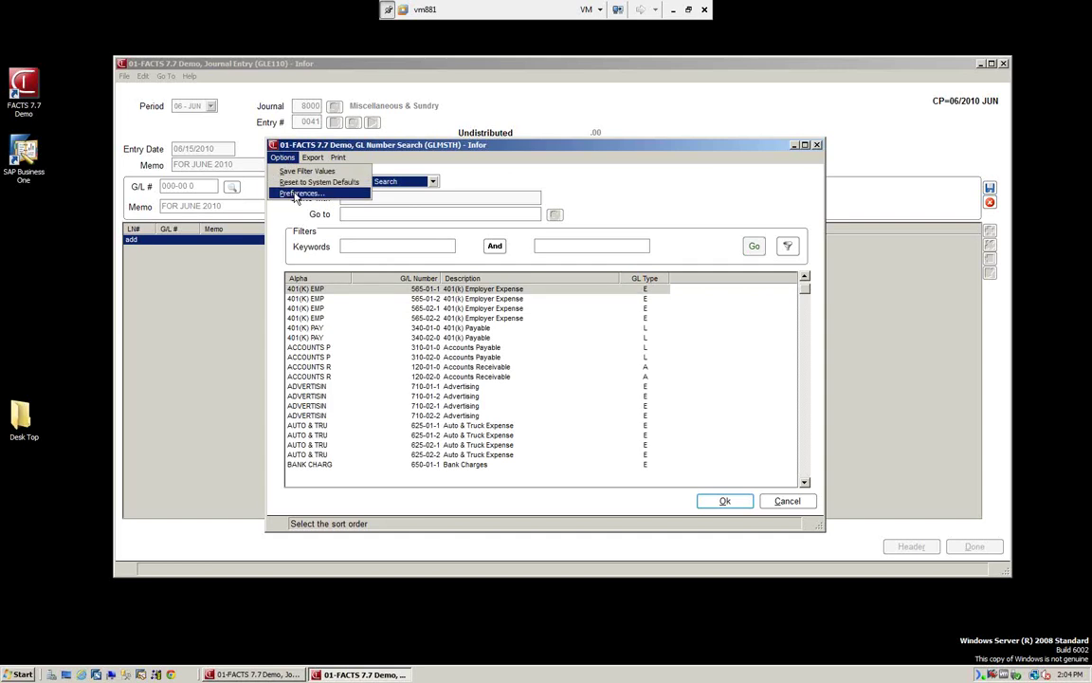
pyautogui.click(294, 194)
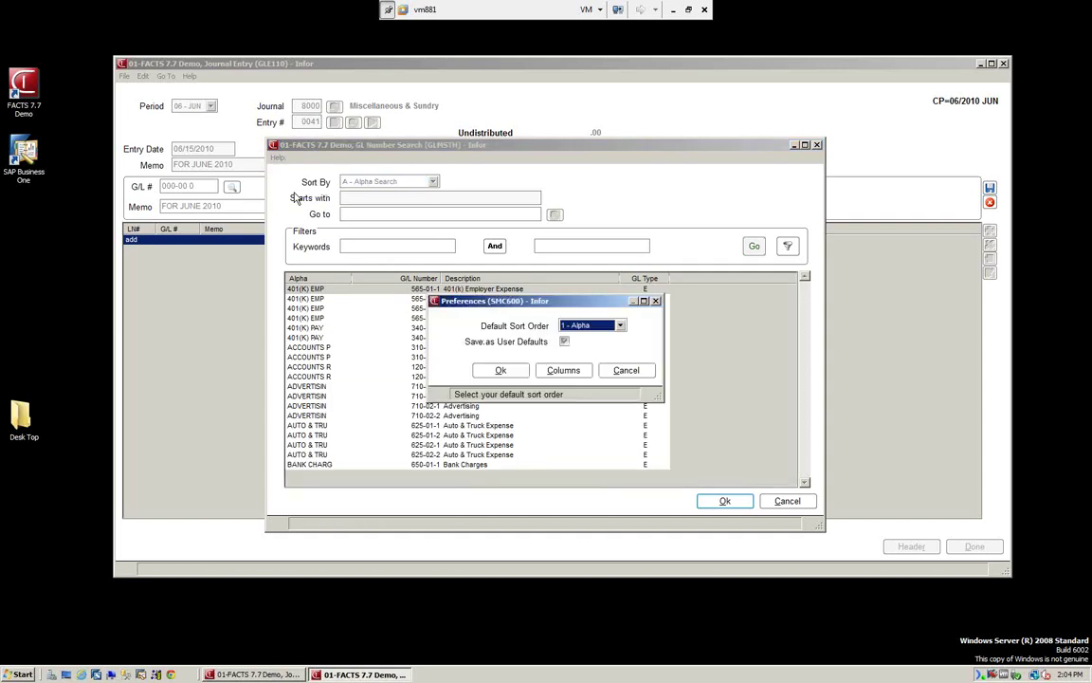
pyautogui.click(620, 326)
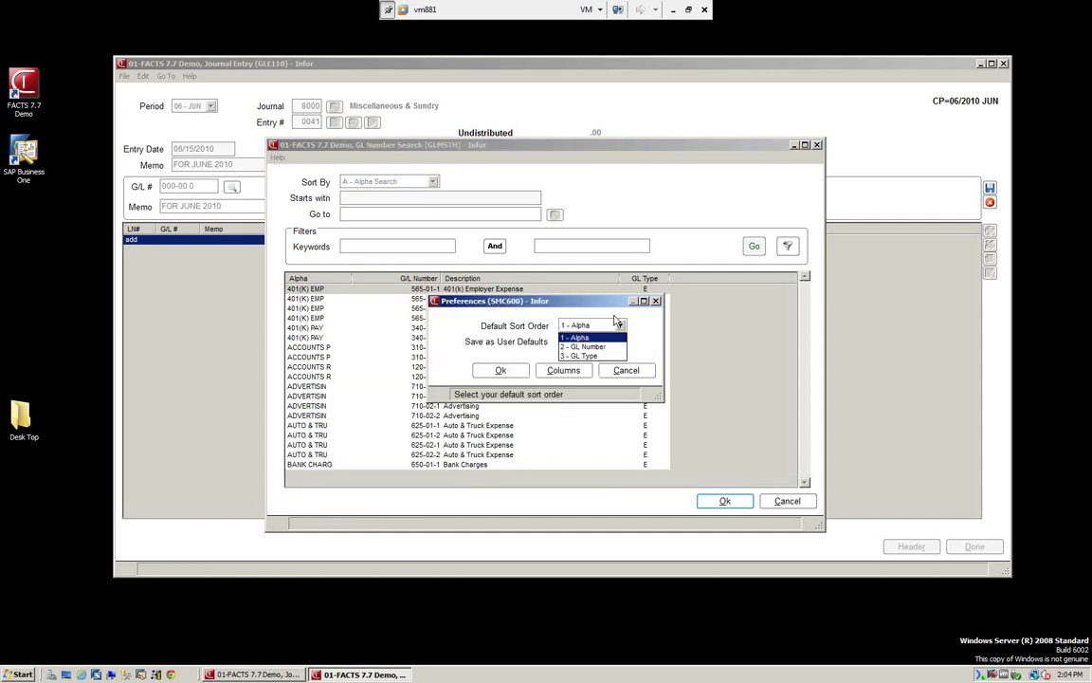
pyautogui.click(588, 347)
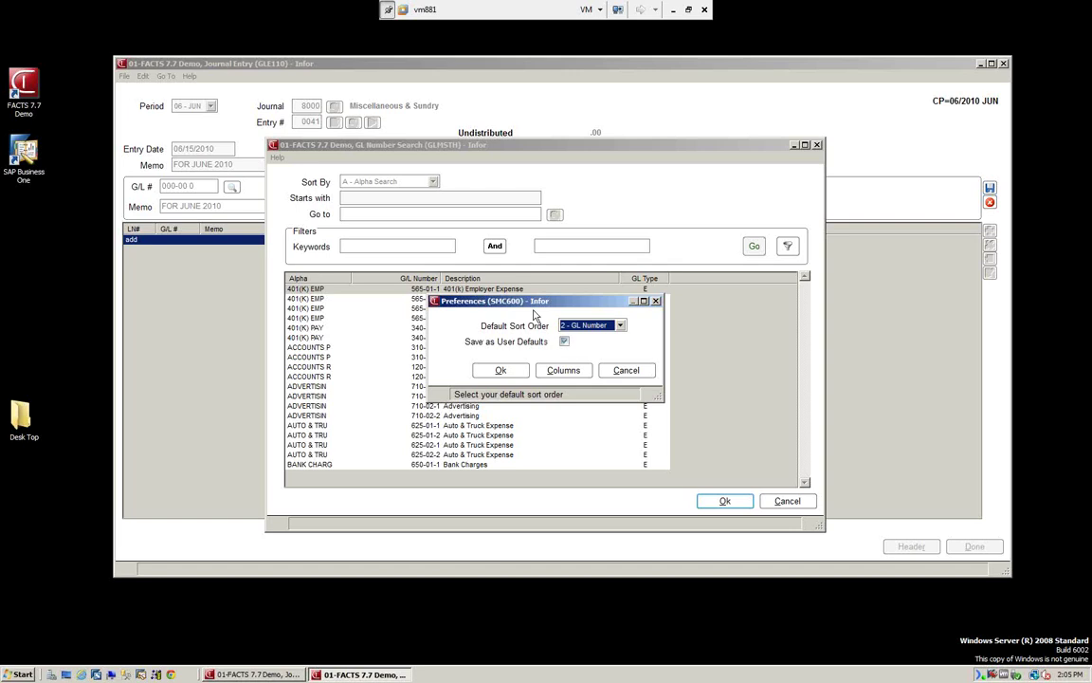
# Place the G/L Number column before Alpha in the alpha-order search layout, save the preferences, and leave the search.
pyautogui.moveTo(546, 305); pyautogui.dragTo(345, 391)
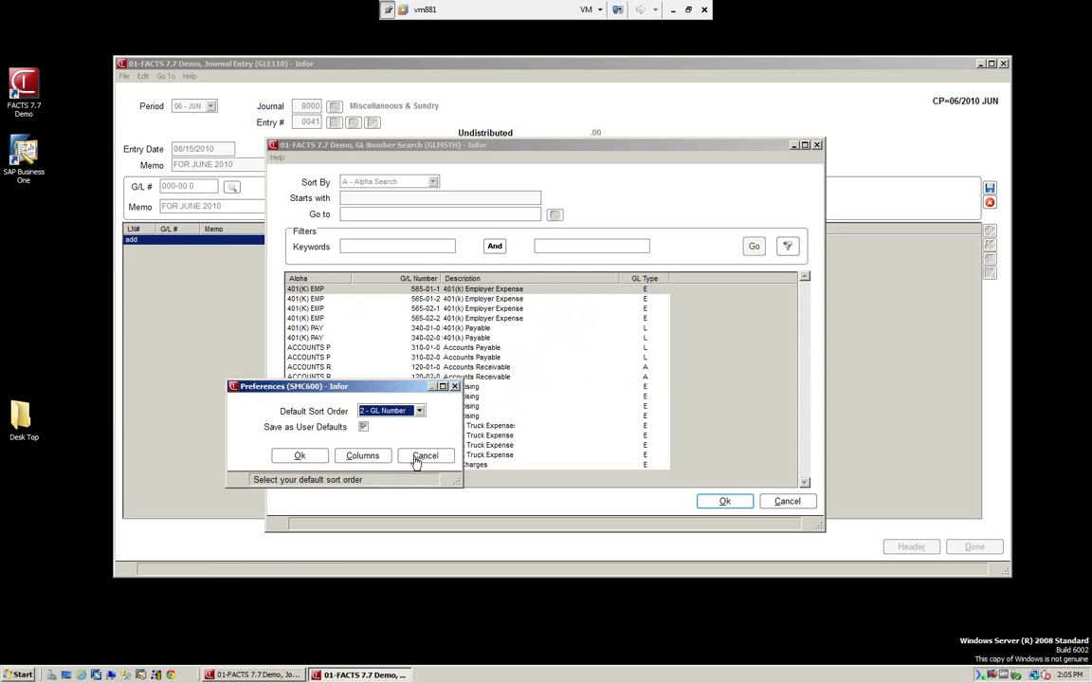
pyautogui.click(370, 461)
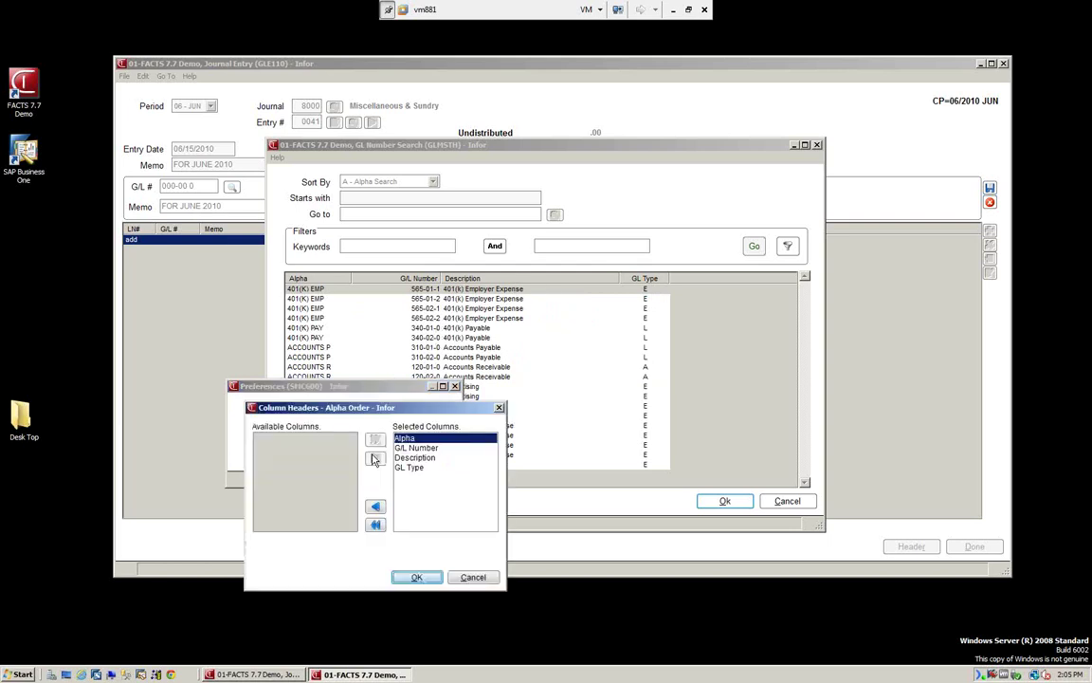
pyautogui.moveTo(436, 409); pyautogui.dragTo(727, 224)
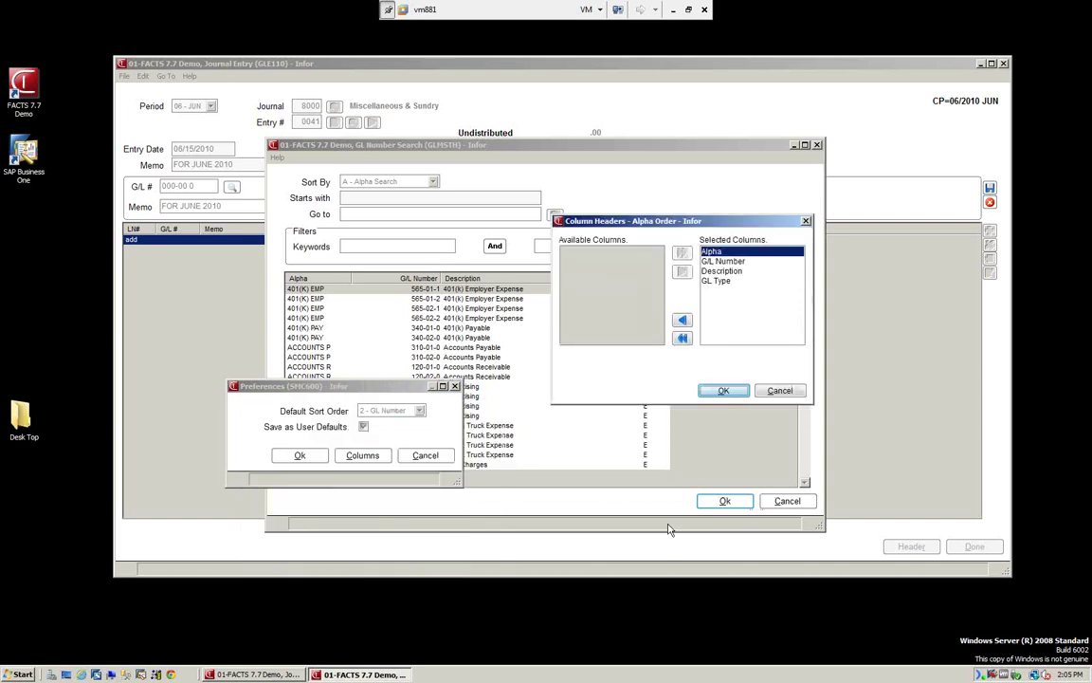
pyautogui.click(728, 263)
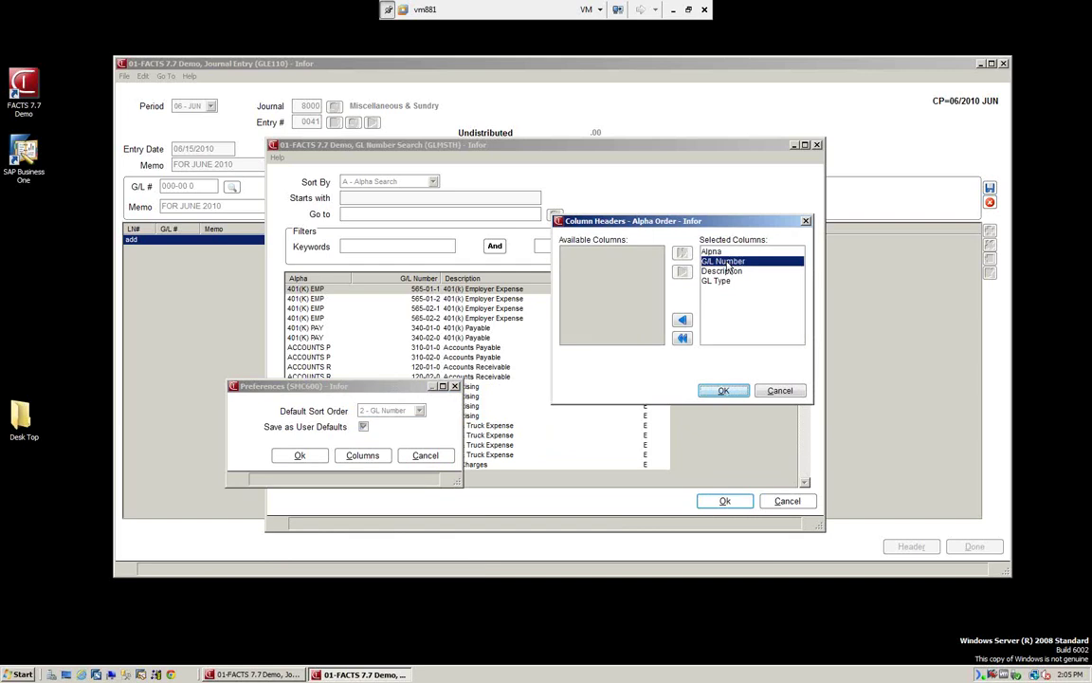
pyautogui.click(682, 321)
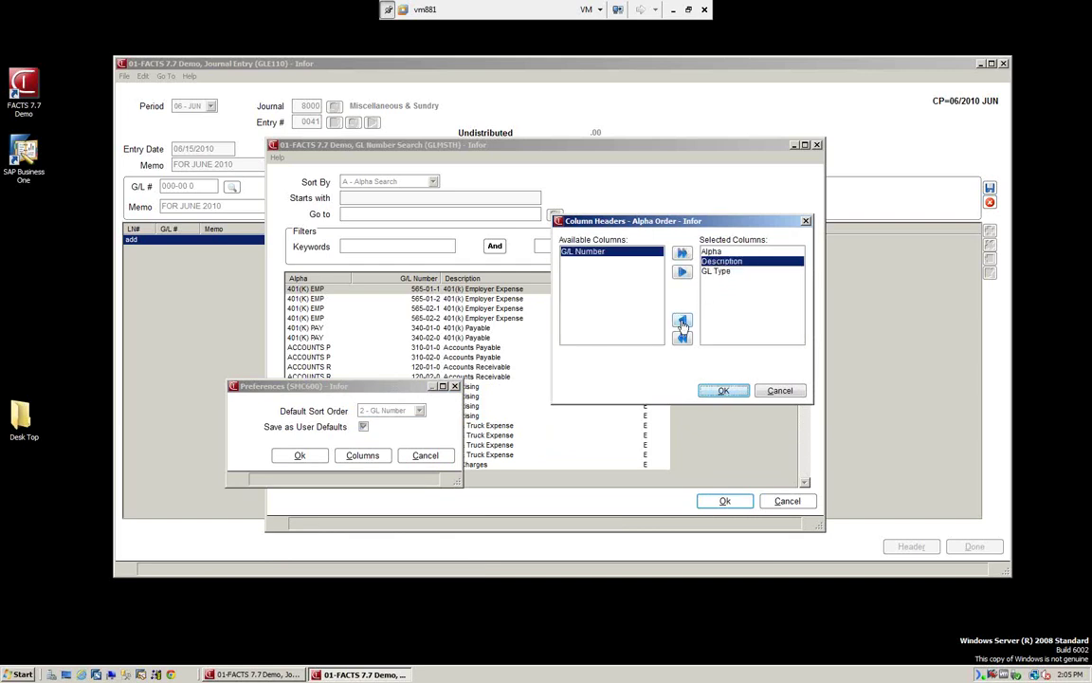
pyautogui.click(713, 252)
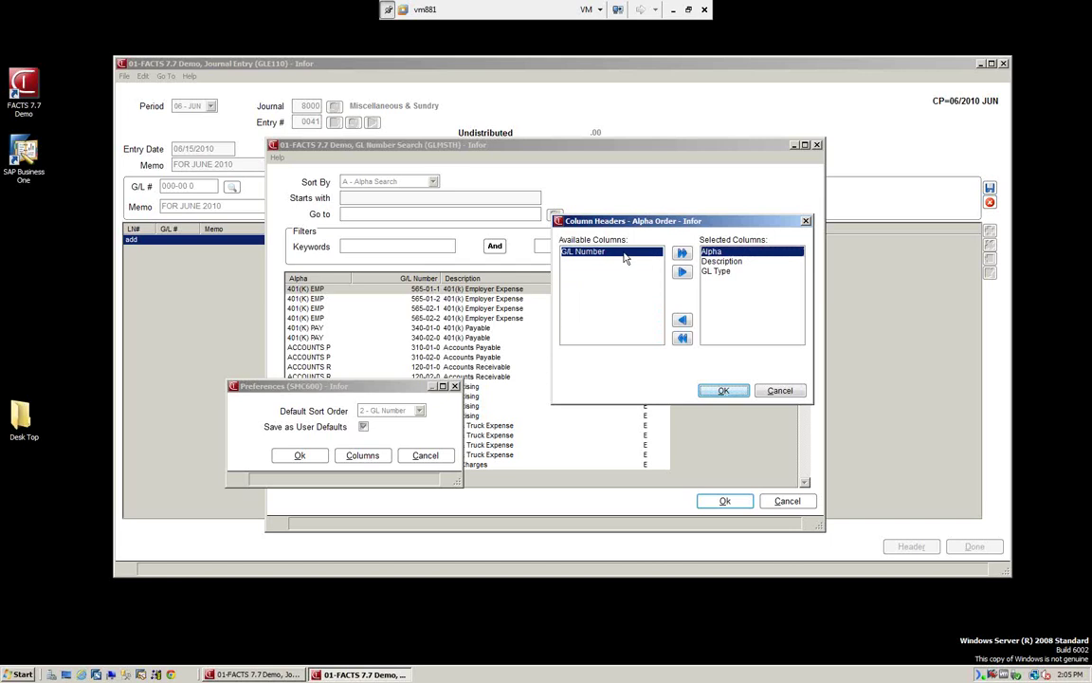
pyautogui.click(682, 272)
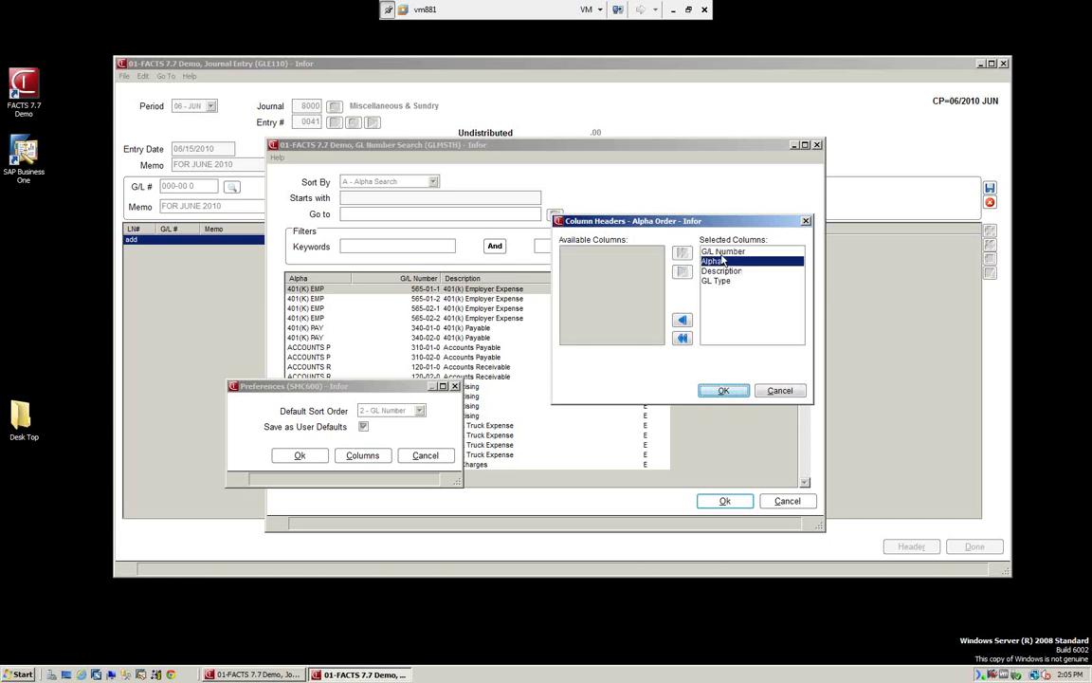
pyautogui.click(724, 391)
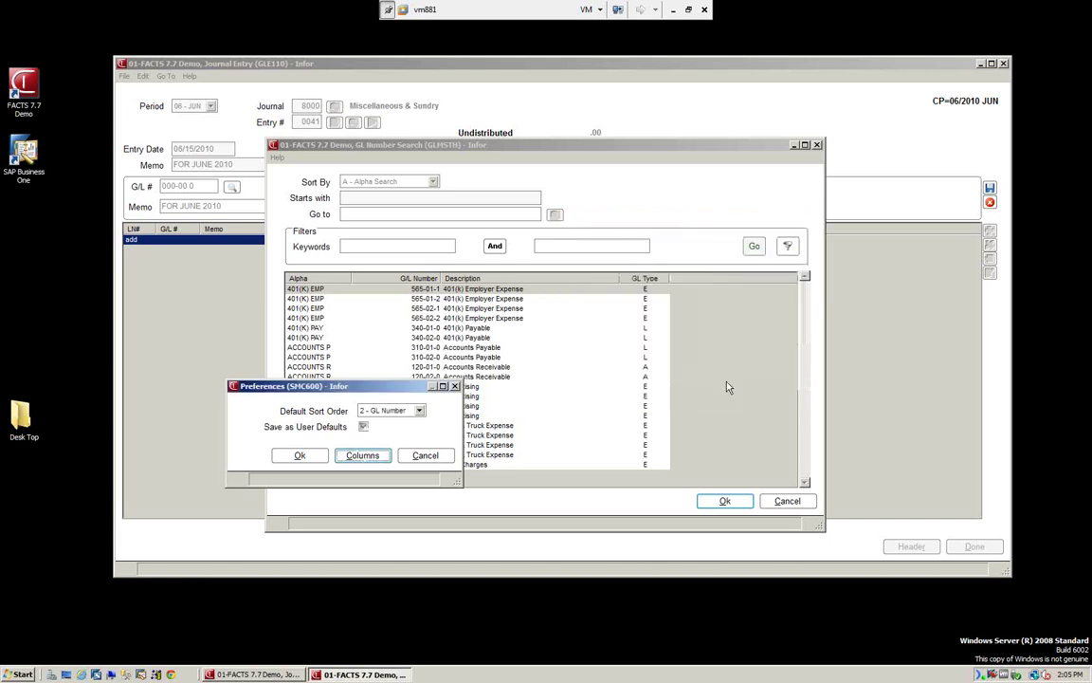
pyautogui.click(300, 457)
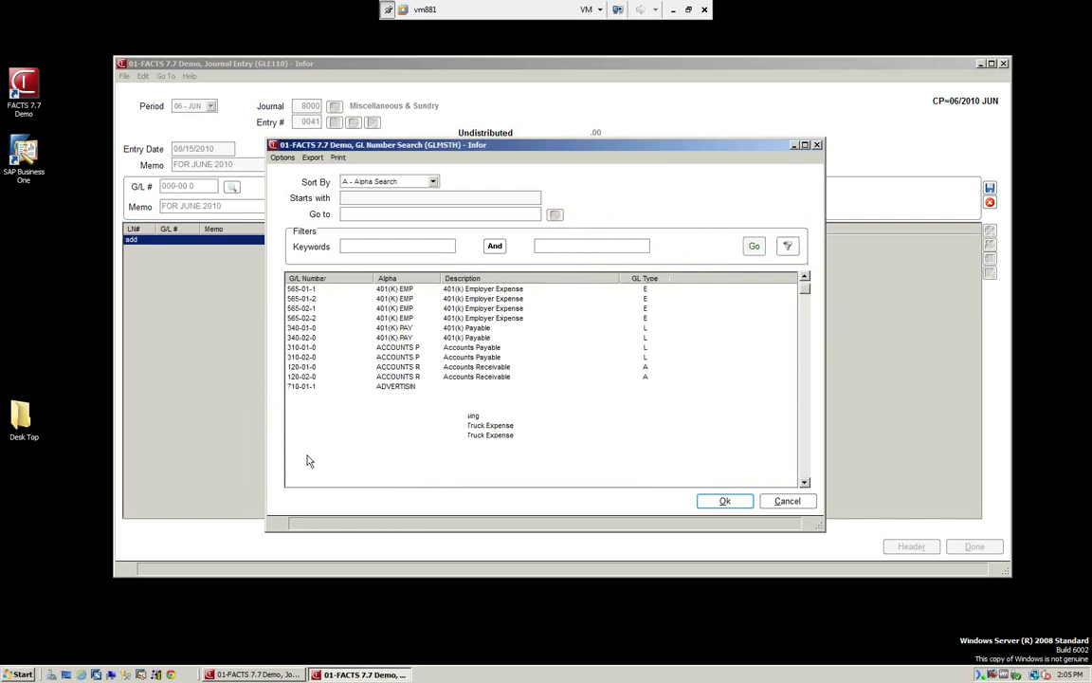
pyautogui.click(788, 500)
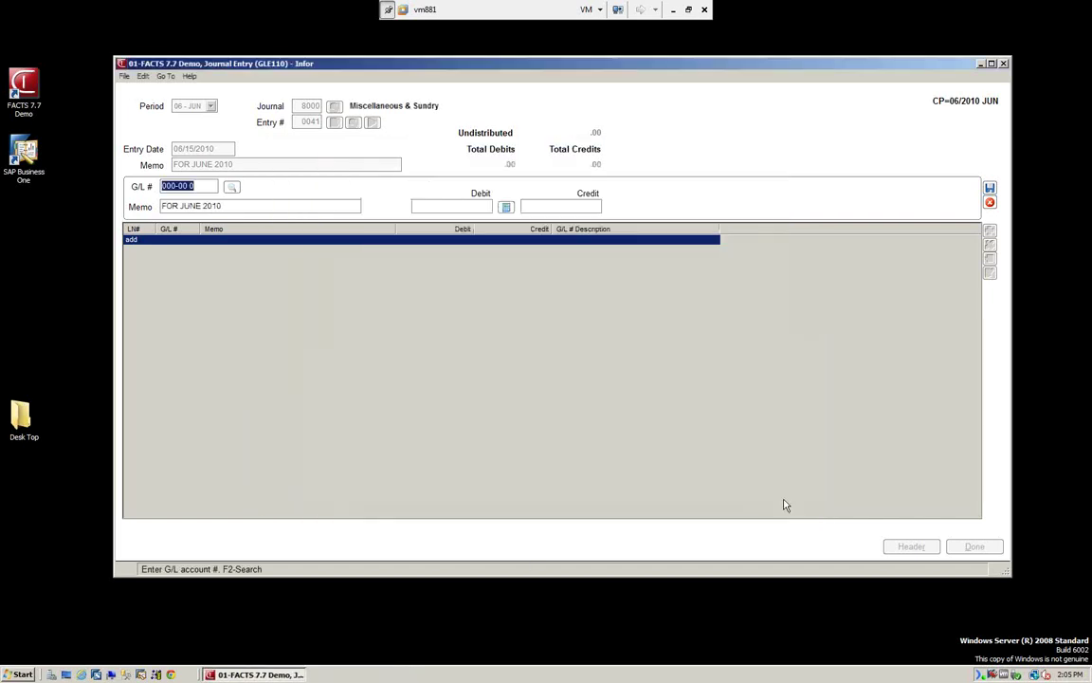
# Reopen the G/L account search, narrow the Go to value progressively from 5 to 531-01, and clear it.
pyautogui.click(233, 189)
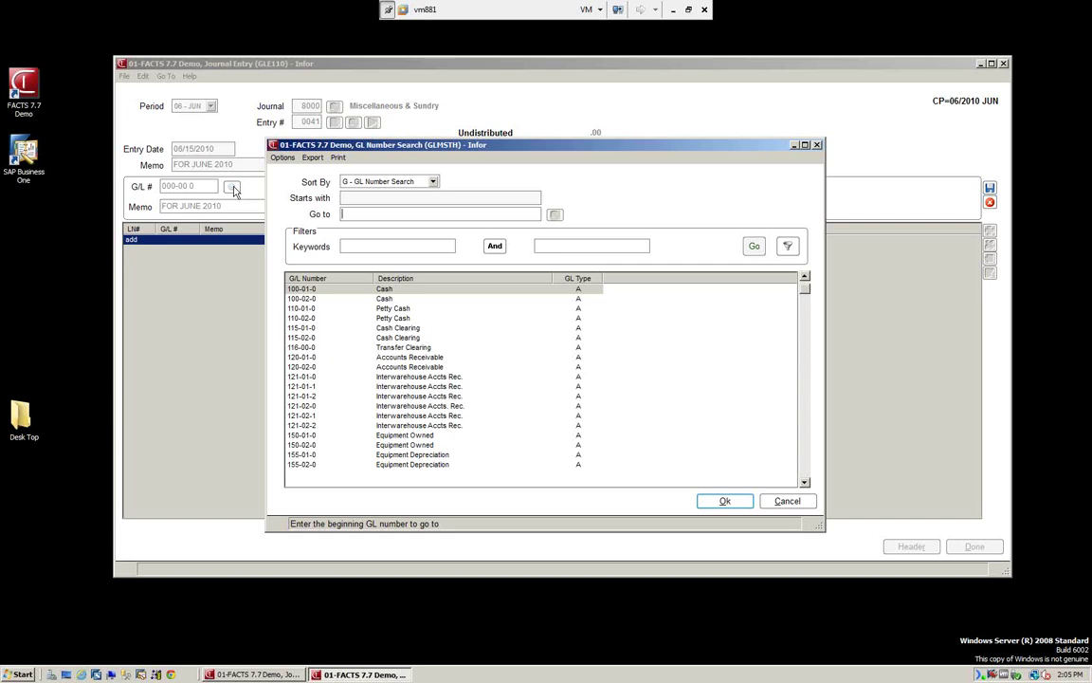
pyautogui.click(377, 215)
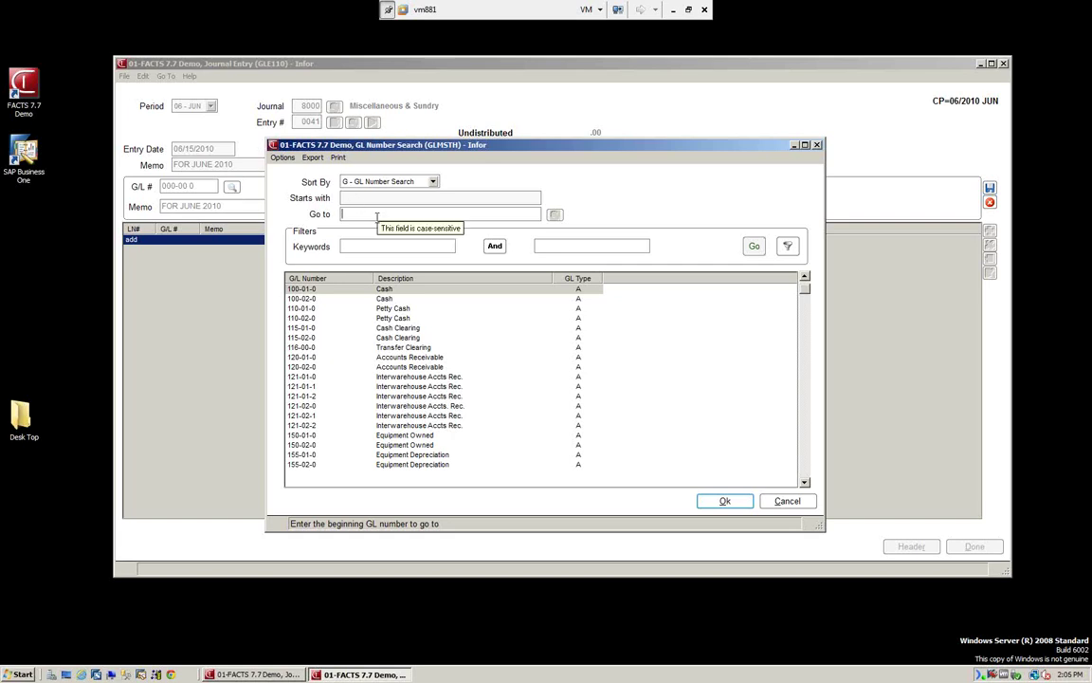
pyautogui.write('5')
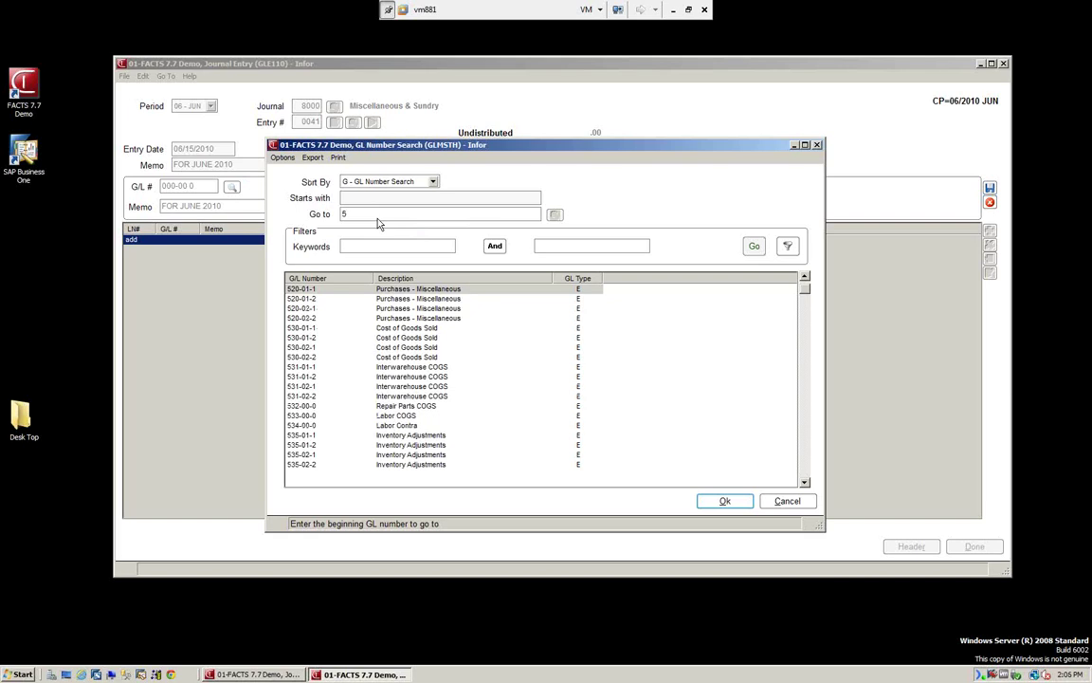
pyautogui.write('3')
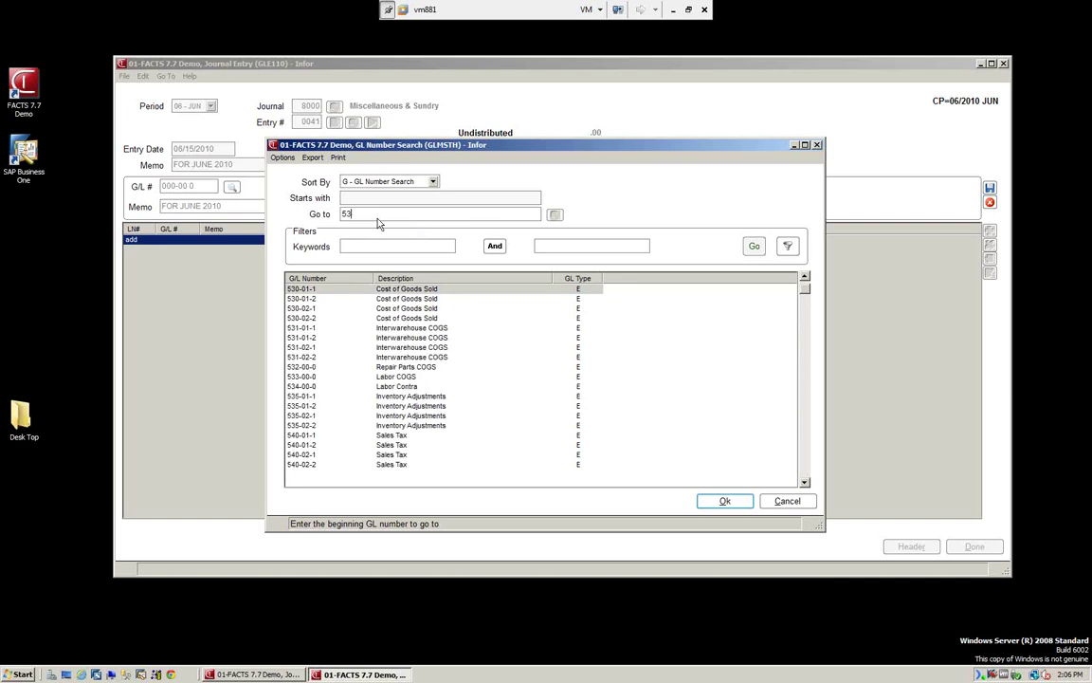
pyautogui.write('1')
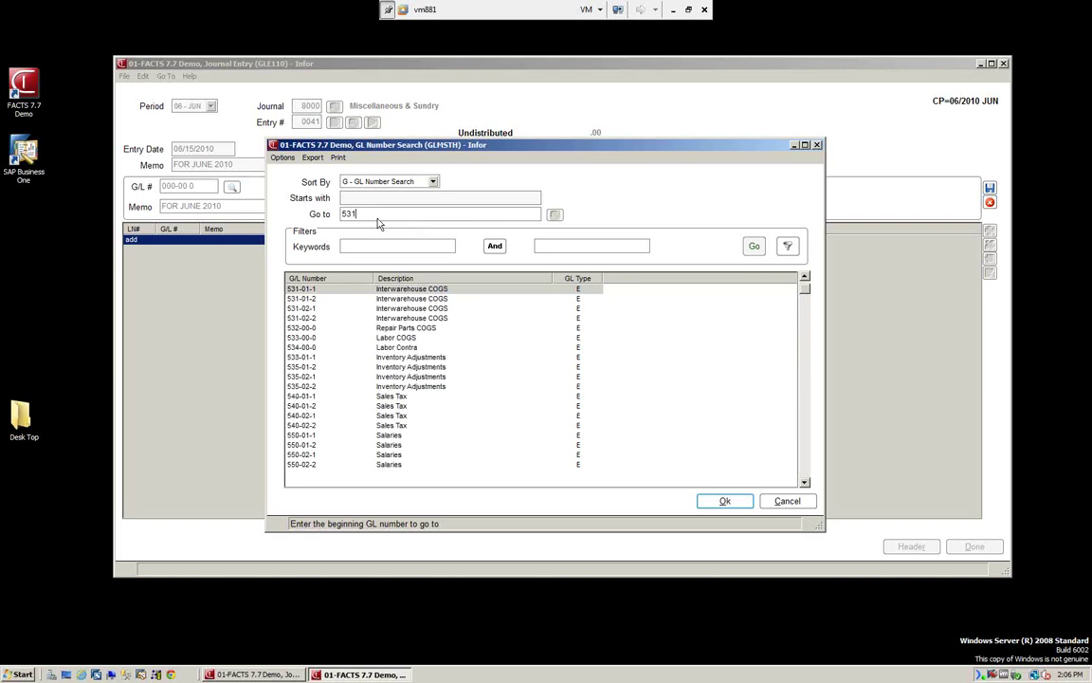
pyautogui.write('-01')
pyautogui.press('BackSpace')
pyautogui.press('BackSpace')
pyautogui.press('BackSpace')
pyautogui.press('BackSpace')
pyautogui.press('BackSpace')
pyautogui.press('BackSpace')
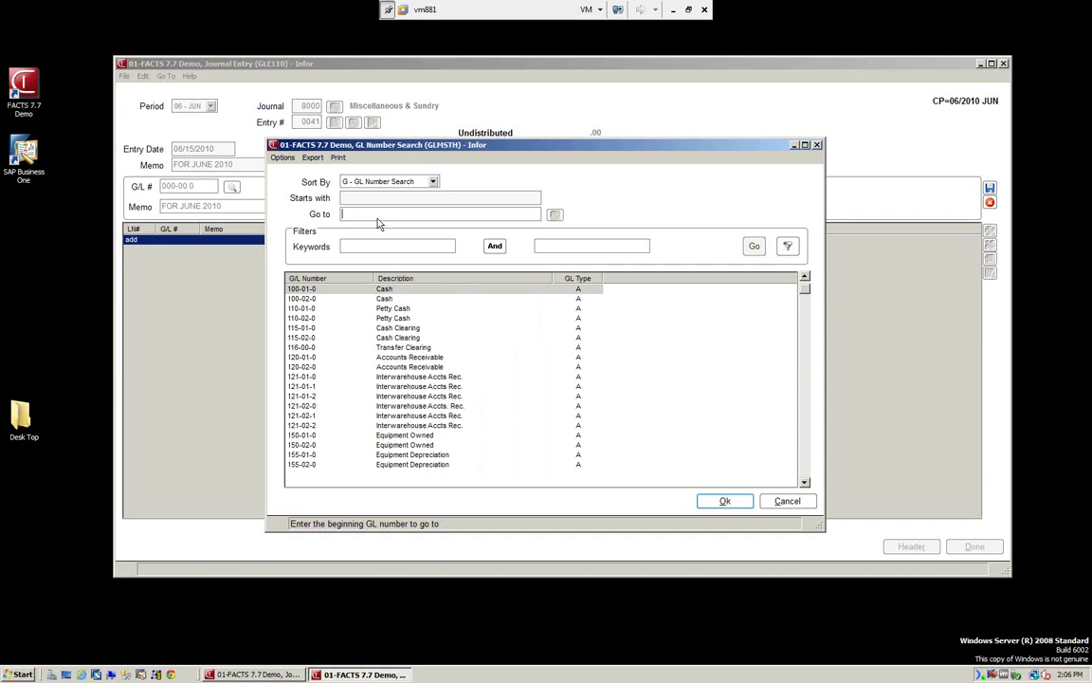
# Filter the G/L accounts by the keyword PETTY and cancel the search.
pyautogui.click(365, 245)
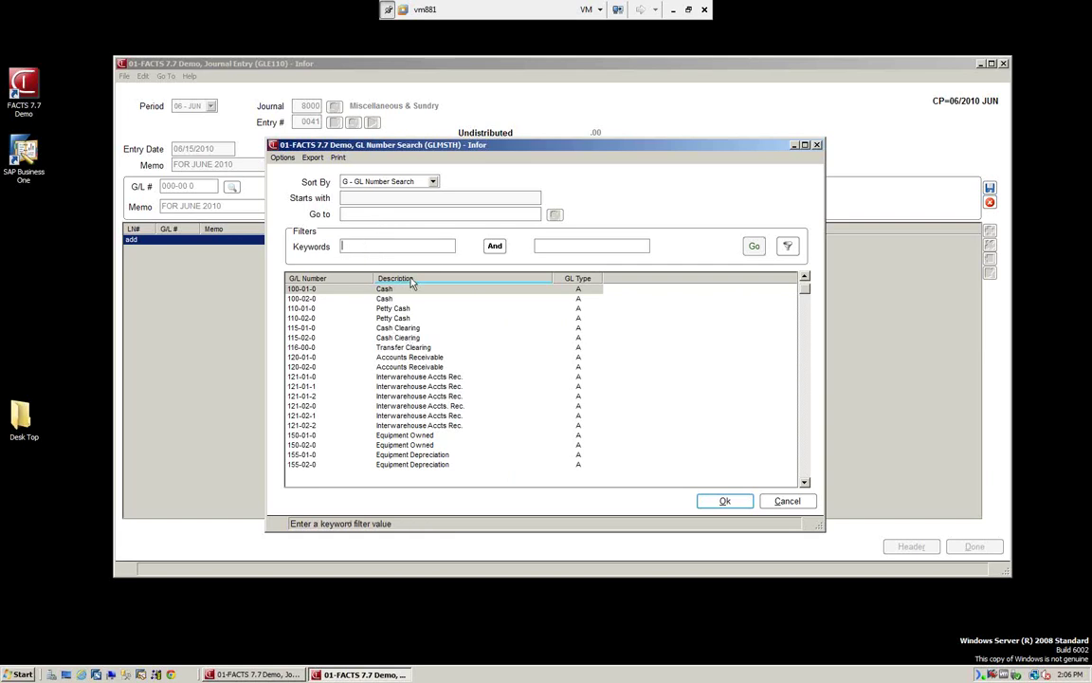
pyautogui.write('PETTY')
pyautogui.press('Tab')
pyautogui.click(755, 247)
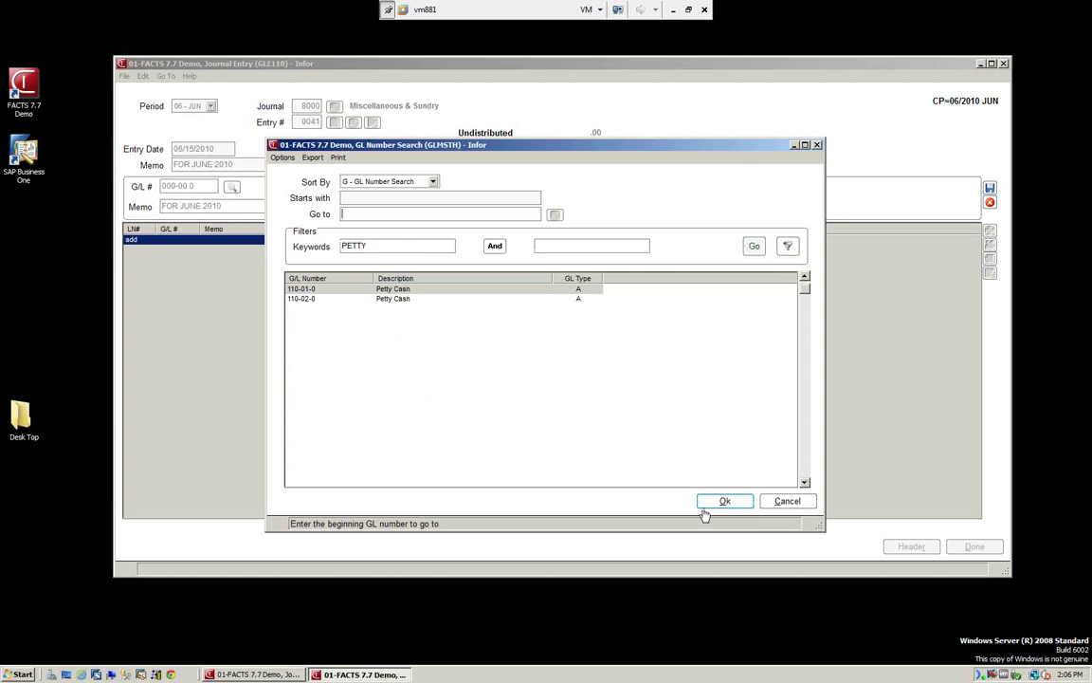
pyautogui.click(783, 501)
# Reopen the G/L account search and filter the accounts by the keywords PETTY Or CLEARING.
pyautogui.click(232, 188)
pyautogui.click(444, 248)
pyautogui.write('PETTY')
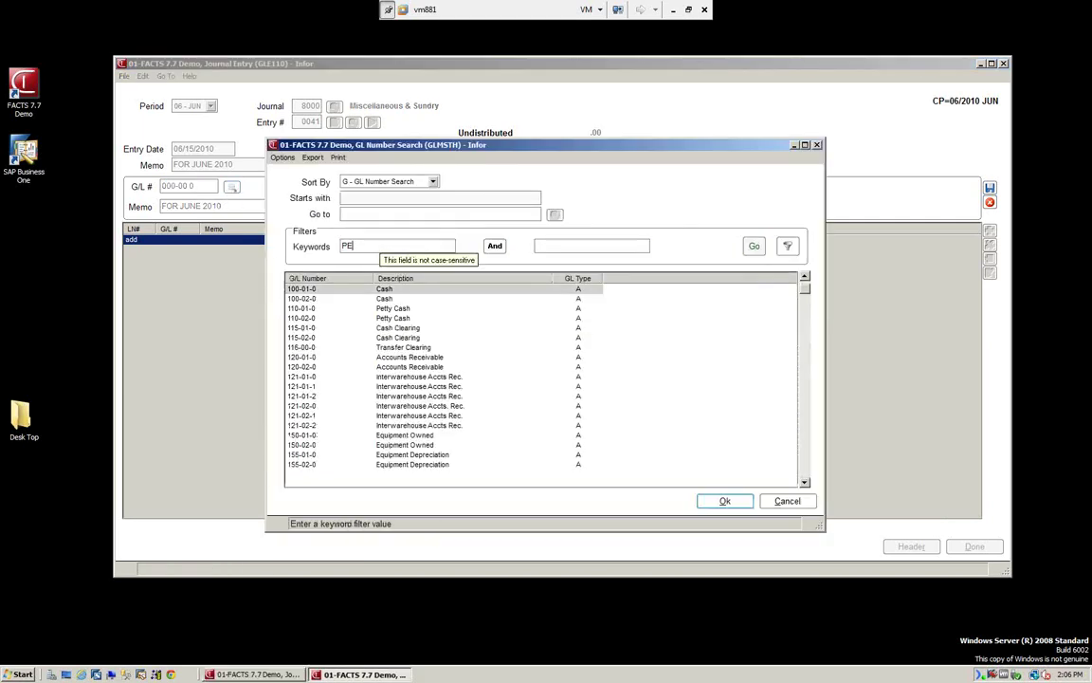
pyautogui.click(494, 247)
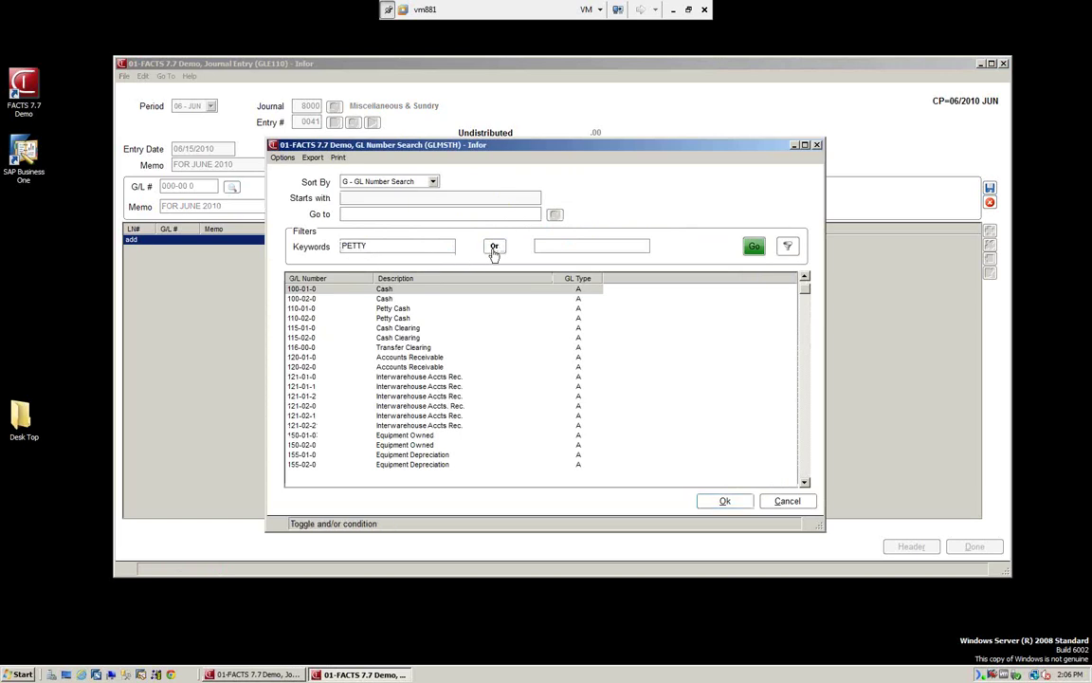
pyautogui.click(562, 246)
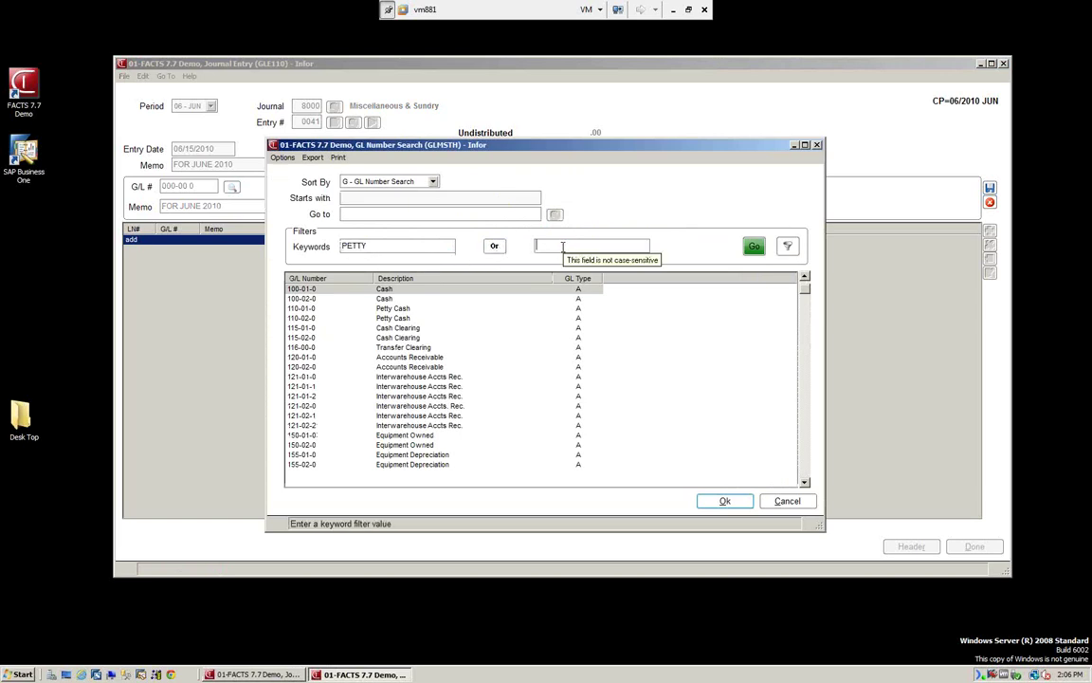
pyautogui.write('CLEA')
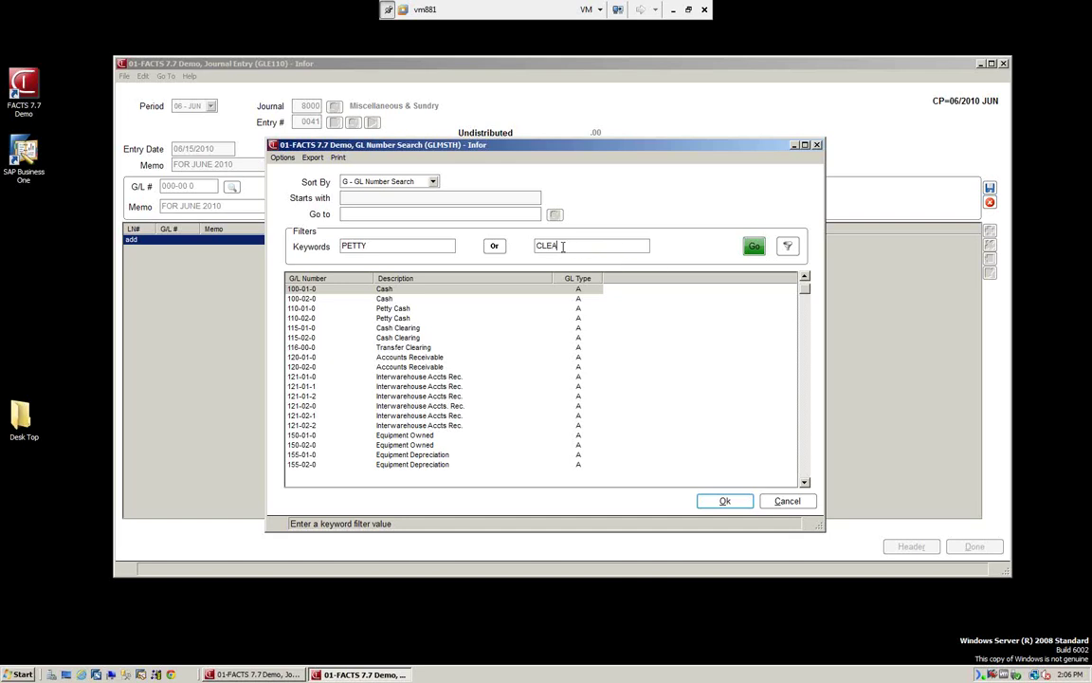
pyautogui.write('RING')
pyautogui.click(755, 245)
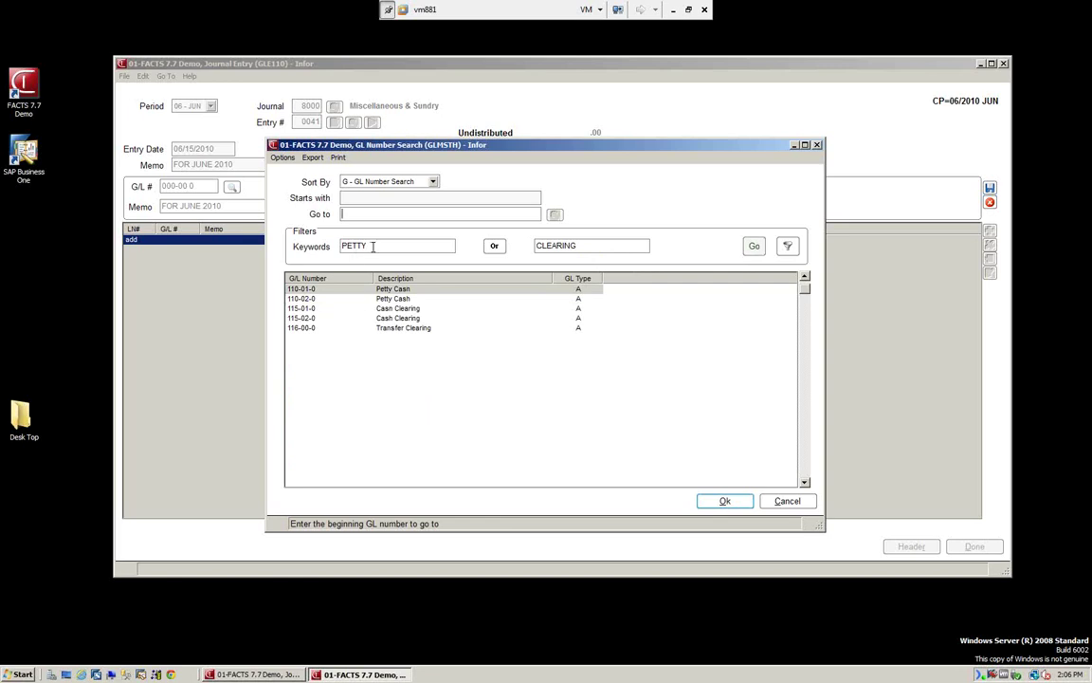
# Try the PETTY and CLEARING filter with the And condition.
pyautogui.click(494, 248)
pyautogui.click(753, 246)
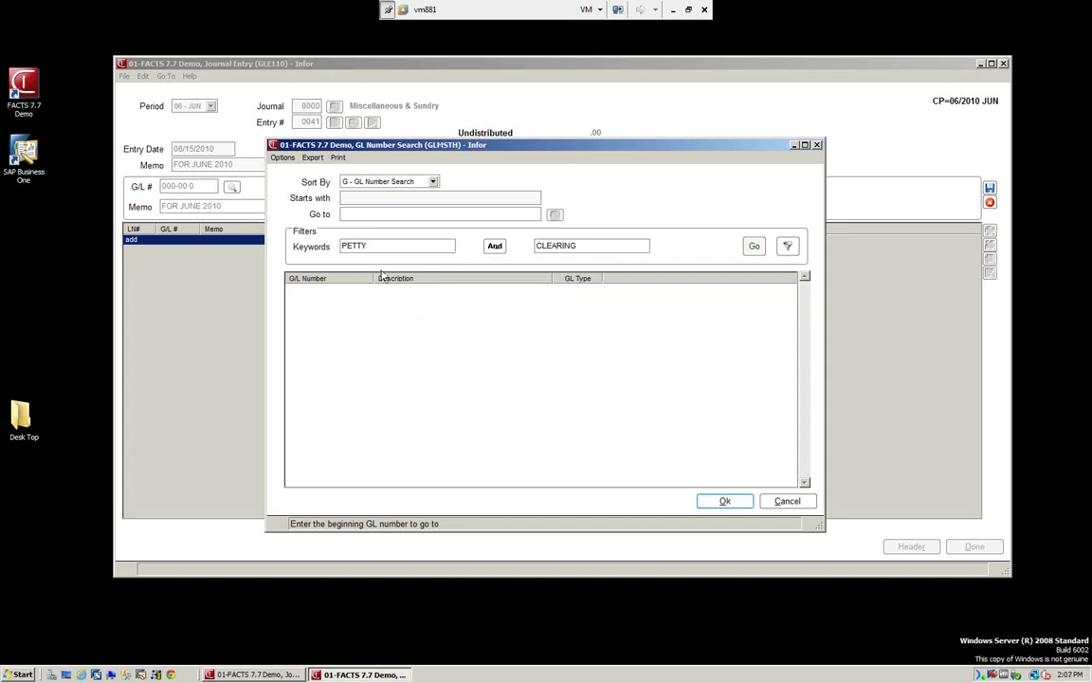
# Run the keyword filter with Or again and choose Petty Cash account 110-01-0 for the journal line.
pyautogui.click(495, 247)
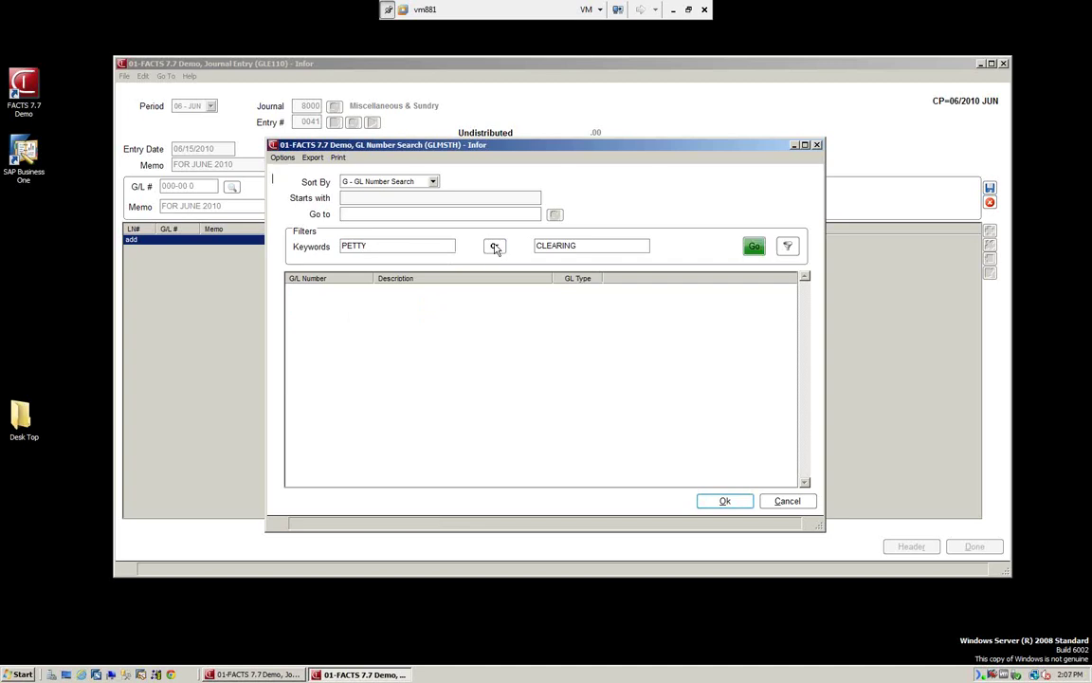
pyautogui.click(753, 246)
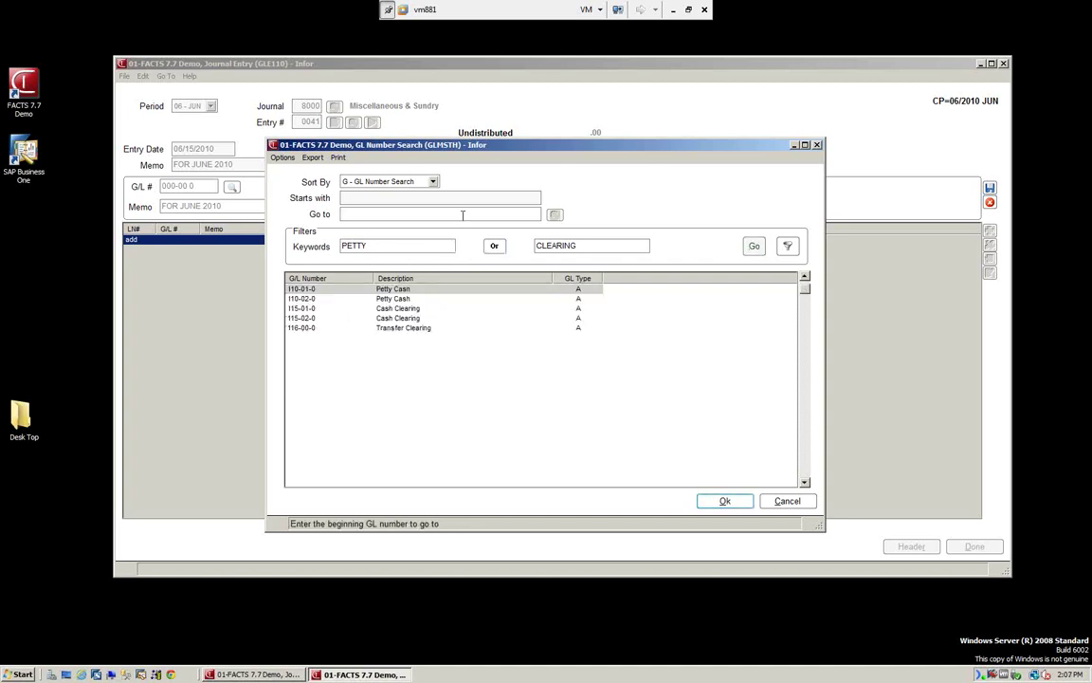
pyautogui.click(725, 502)
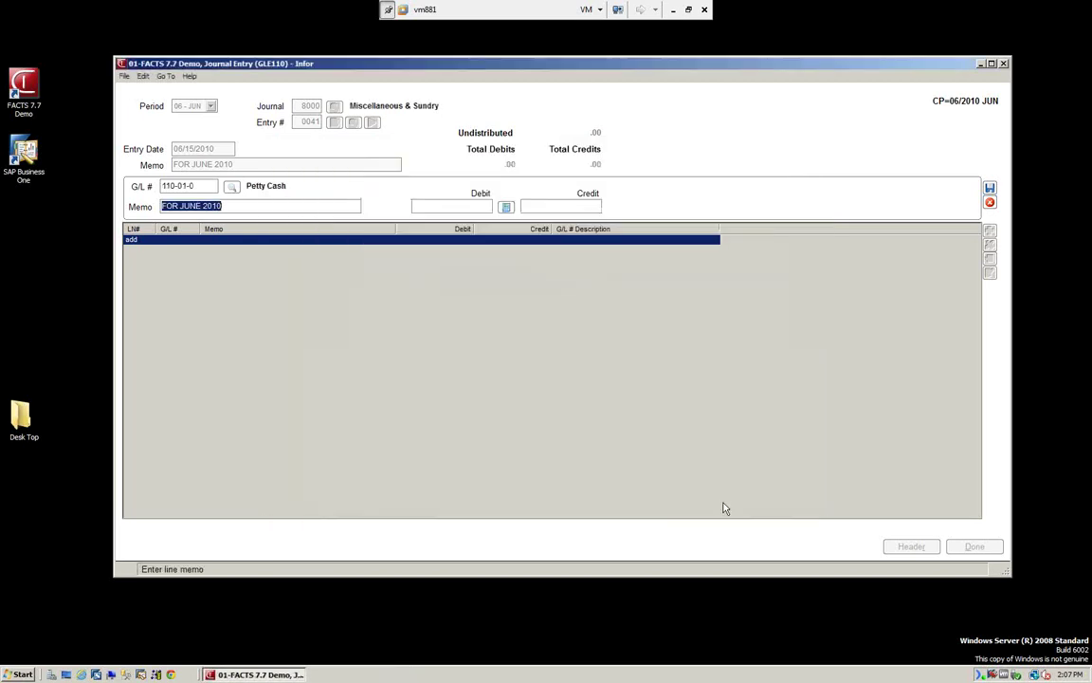
# Keep the line memo and post a debit of 100 to the Petty Cash line.
pyautogui.press('Tab')
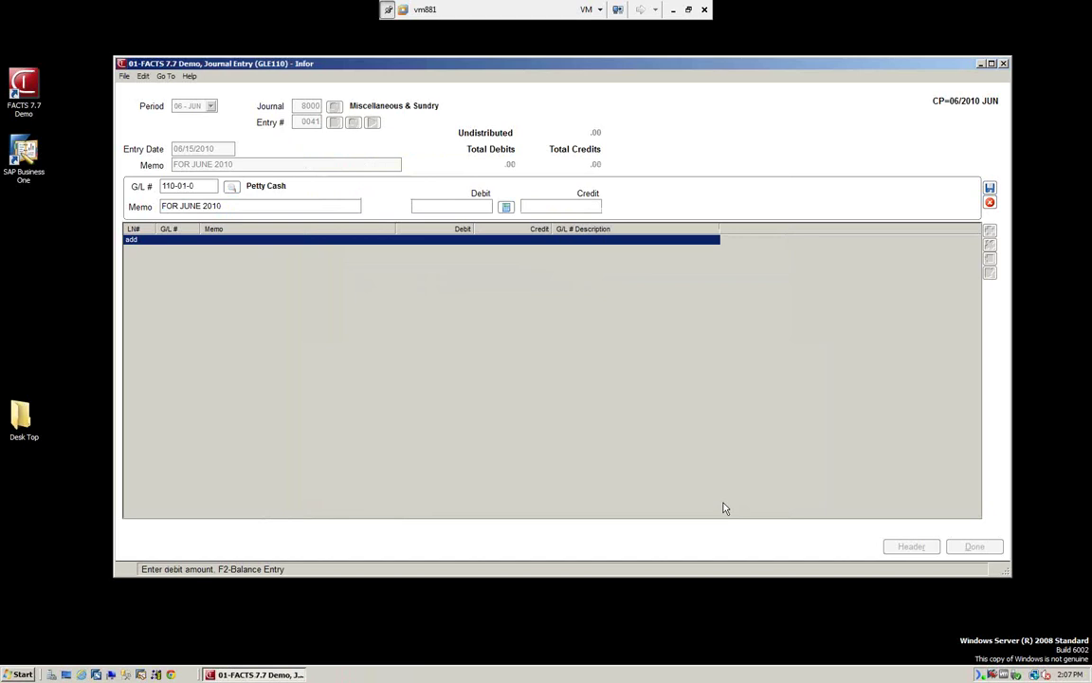
pyautogui.write('100')
pyautogui.press('Return')
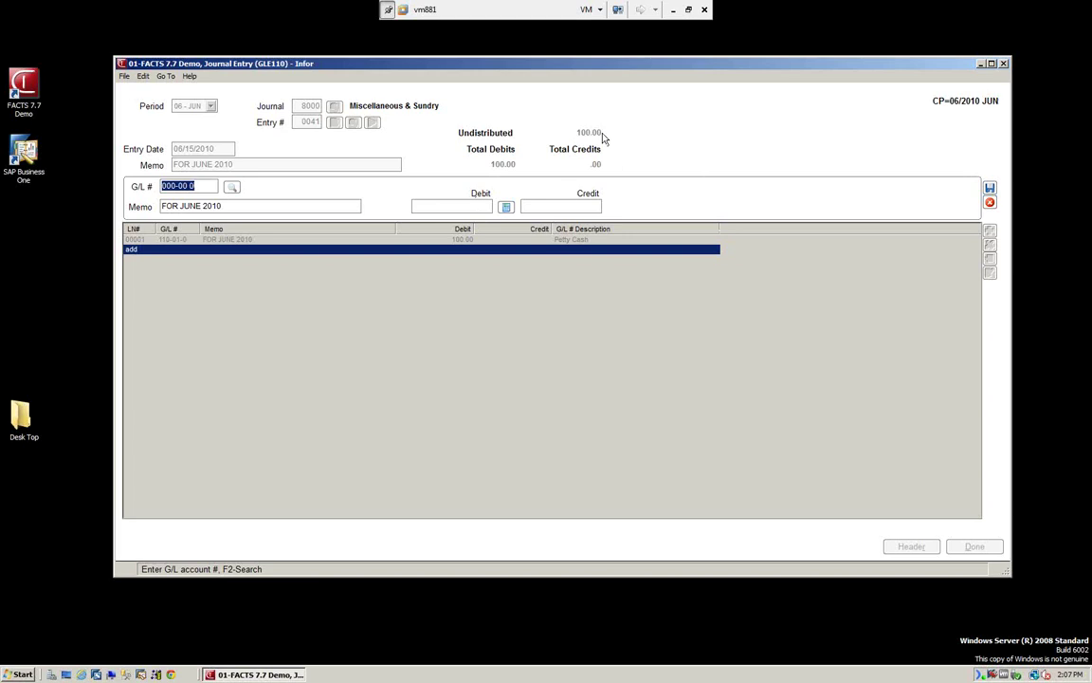
# Look up accounts from 53, add Repair Parts COGS account 532-00-0 with a credit of 100, and leave line entry.
pyautogui.press('F2')
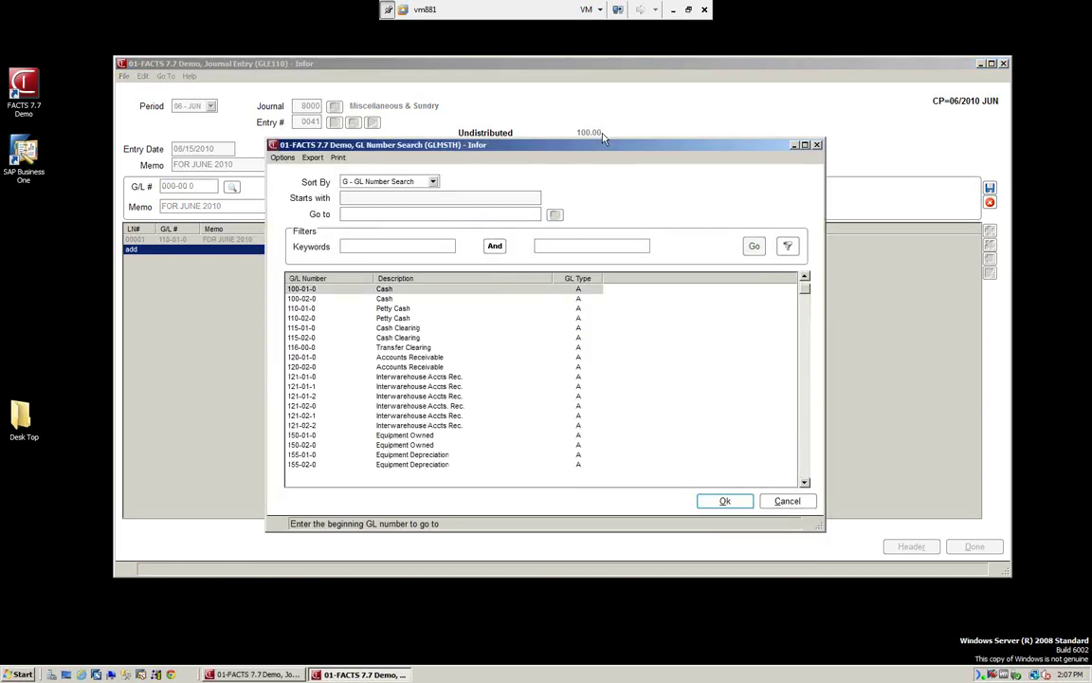
pyautogui.write('53')
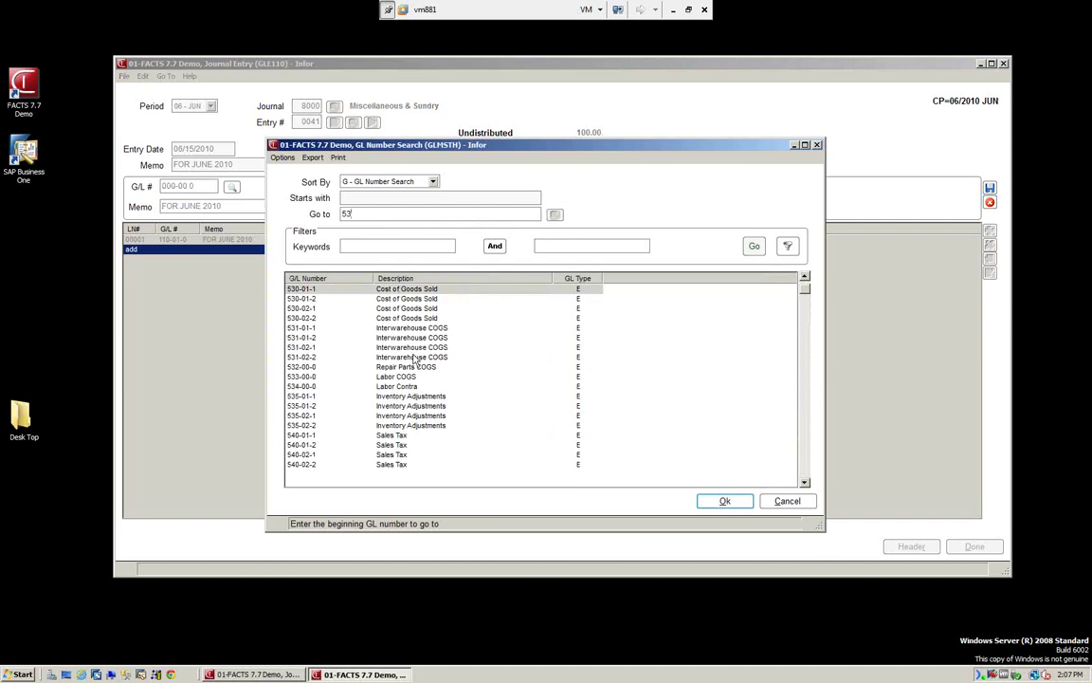
pyautogui.click(726, 502)
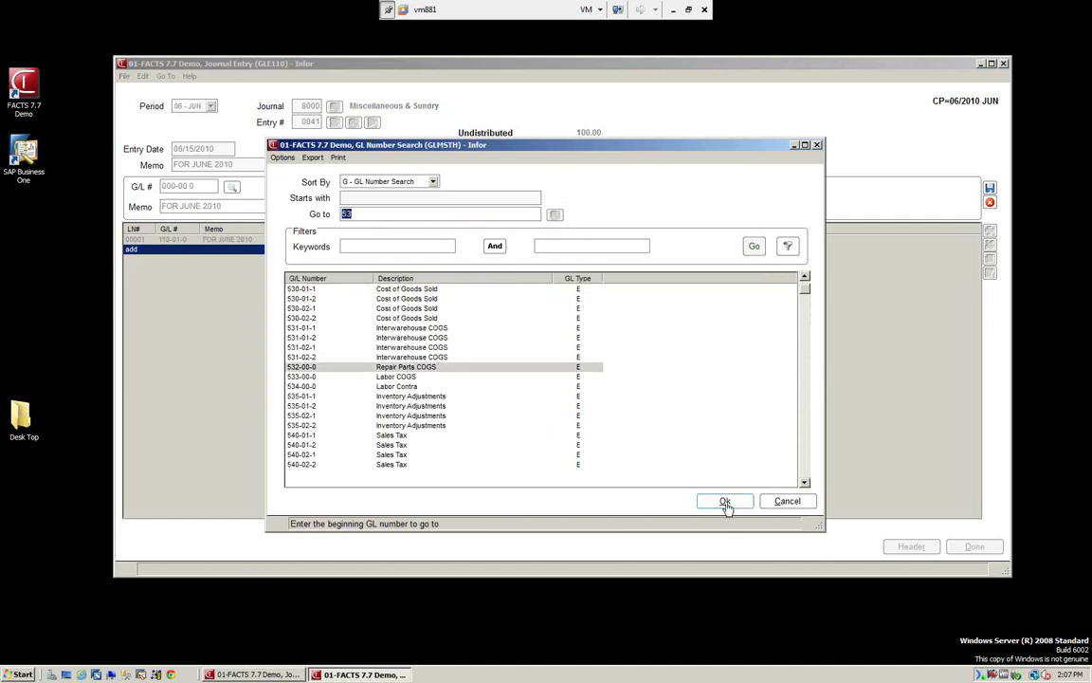
pyautogui.press('Return')
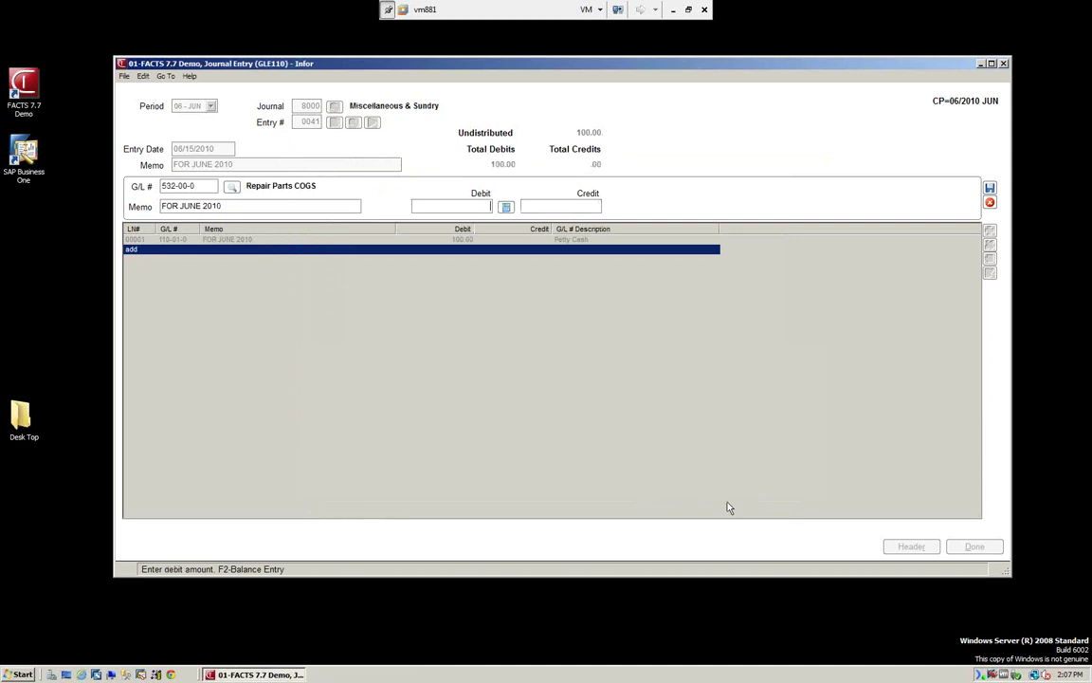
pyautogui.press('Return')
pyautogui.write('100')
pyautogui.press('Return')
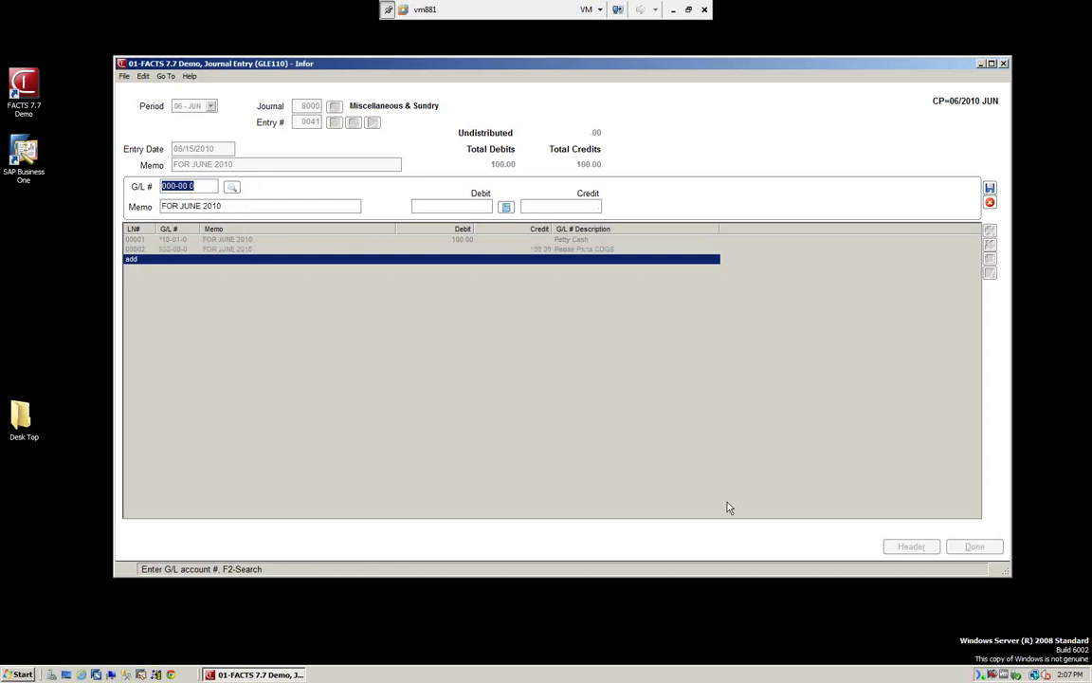
pyautogui.press('Escape')
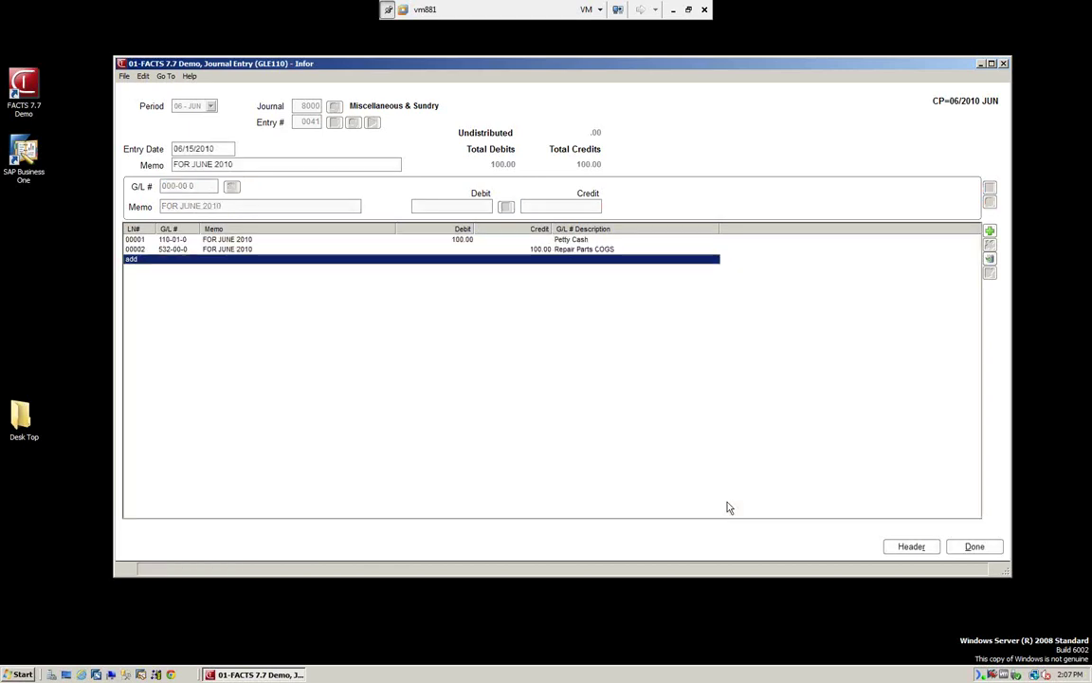
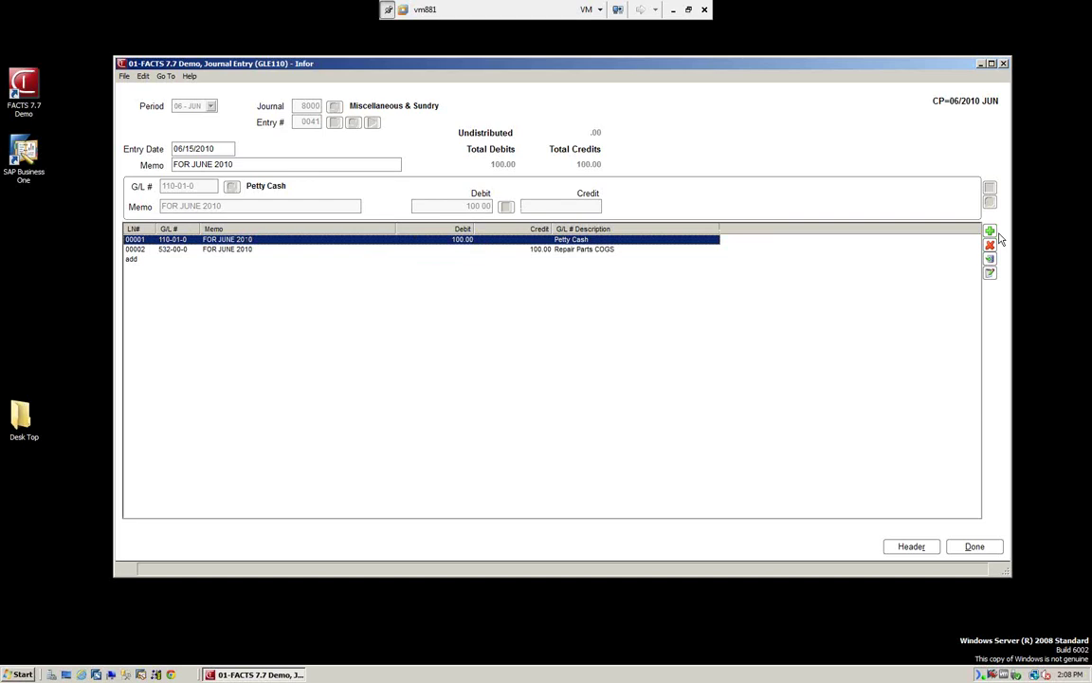
# Add a journal line for Interwarehouse Accts Rec. account 121-01-2 with a debit of 50.
pyautogui.click(990, 231)
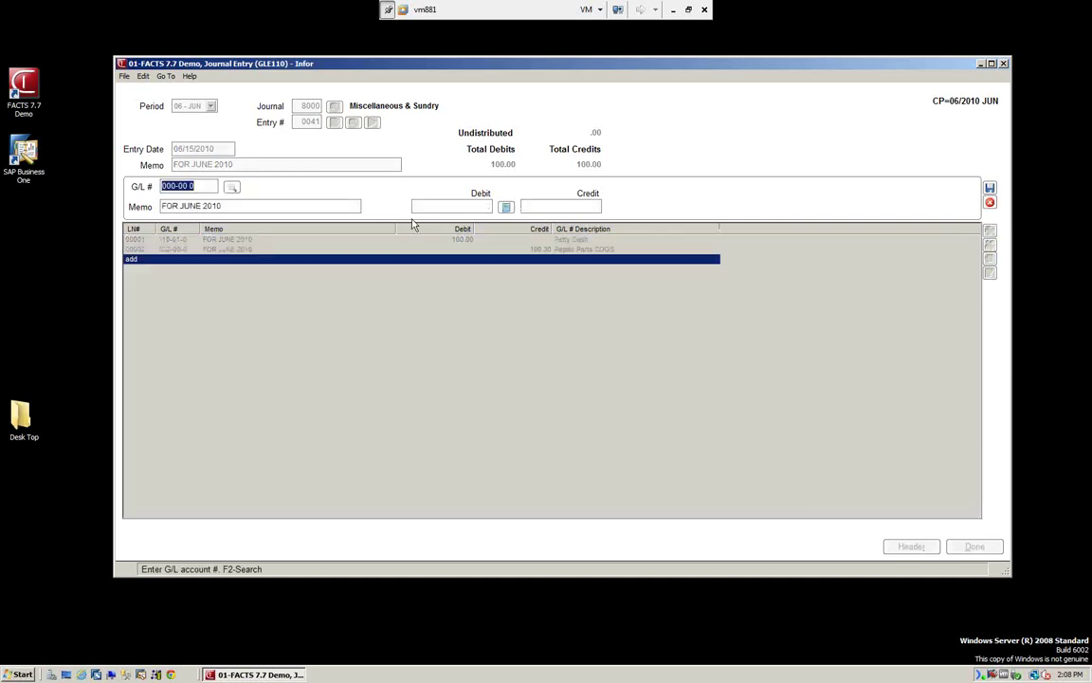
pyautogui.click(232, 187)
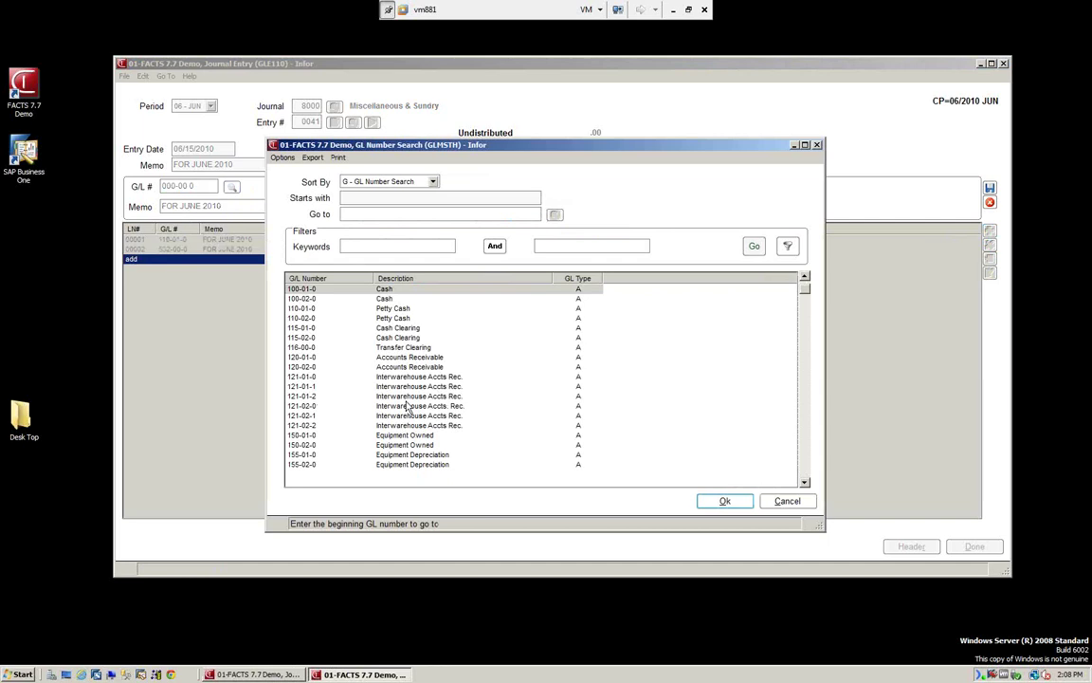
pyautogui.click(408, 396)
pyautogui.click(723, 502)
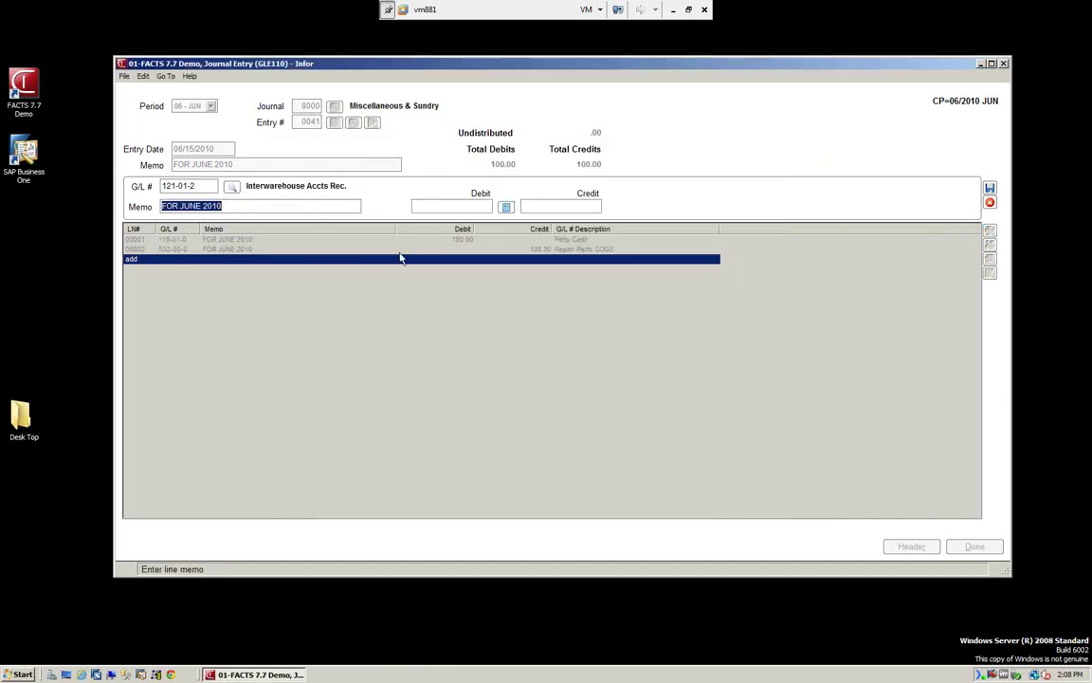
pyautogui.press('Return')
pyautogui.write('50')
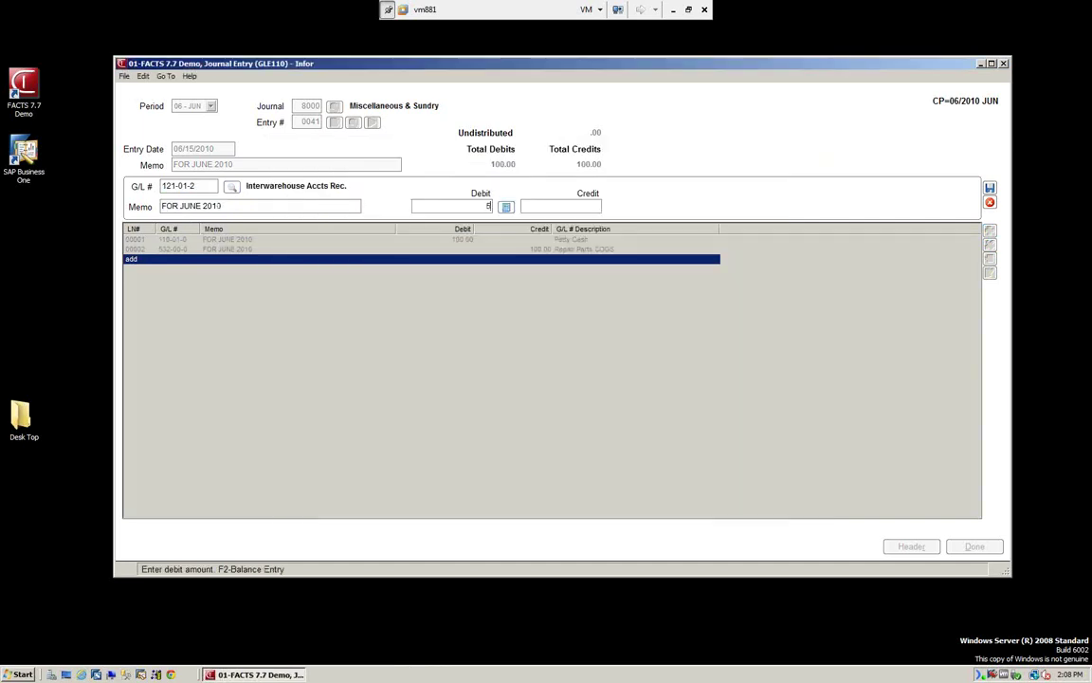
pyautogui.press('Return')
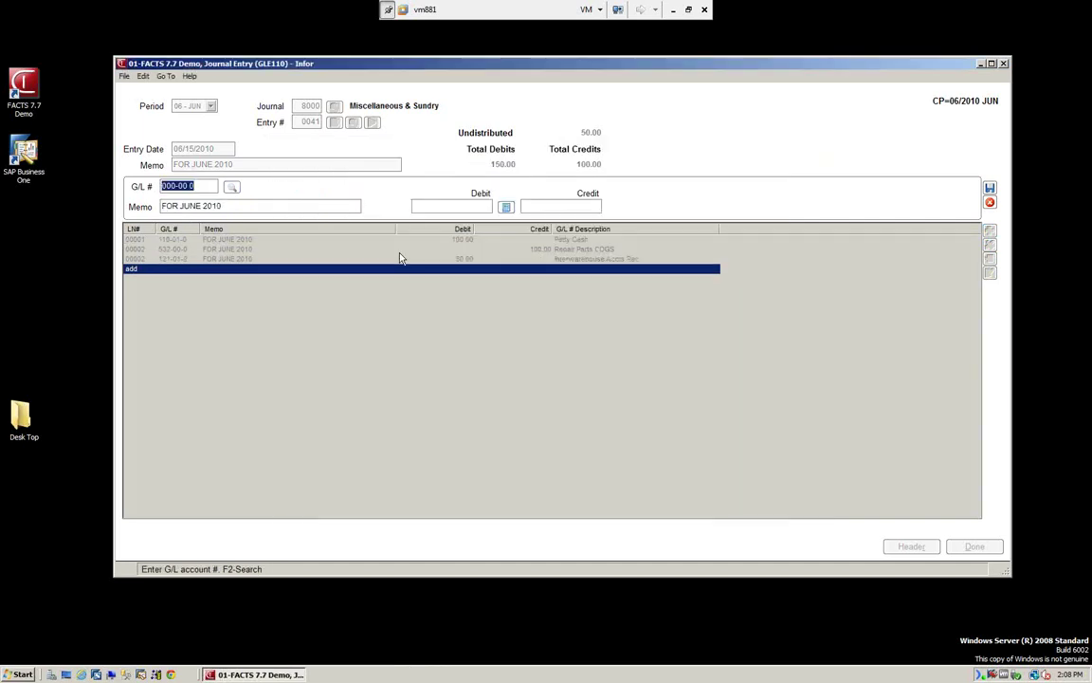
# Add a journal line for Equipment Depreciation account 155-01-0 with a debit of 75.
pyautogui.press('F2')
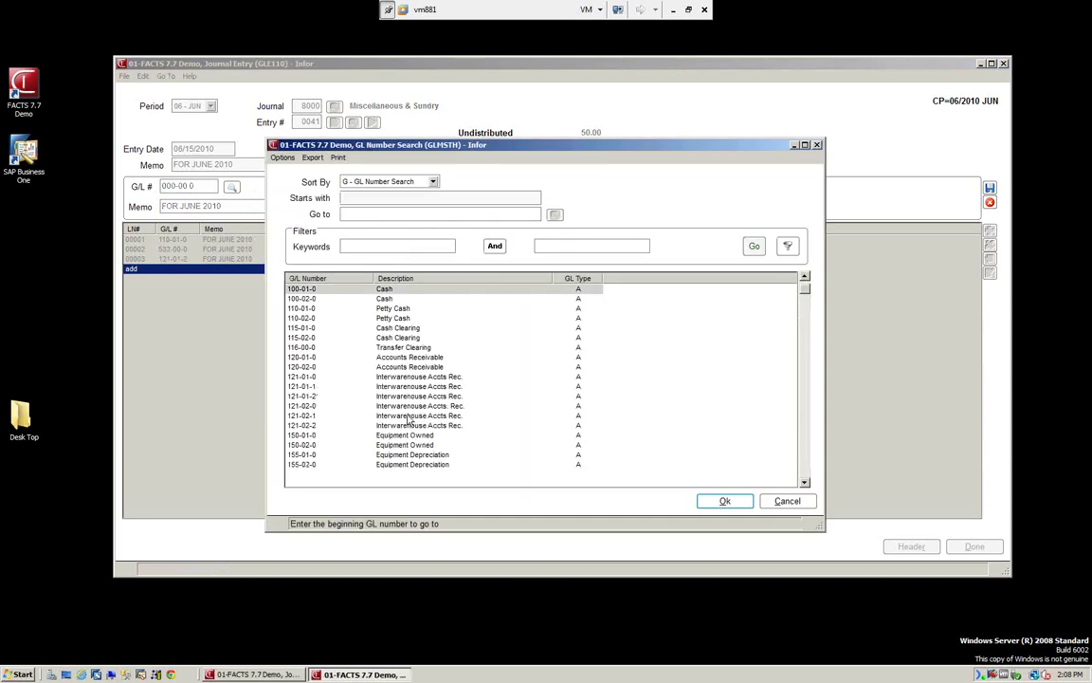
pyautogui.click(412, 455)
pyautogui.click(724, 501)
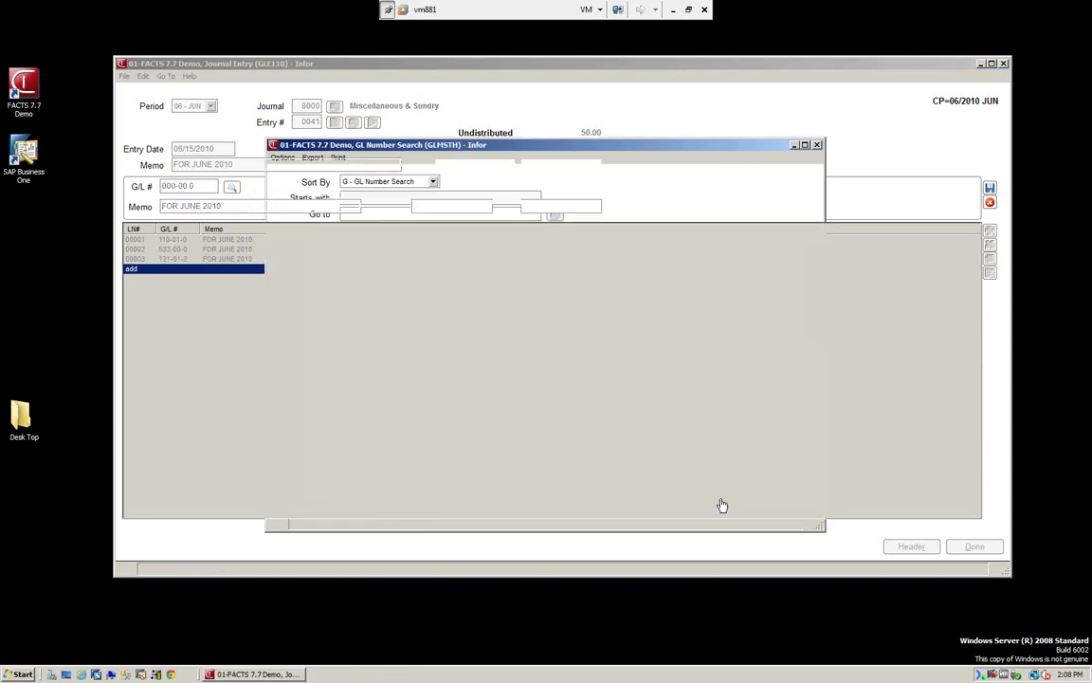
pyautogui.press('Return')
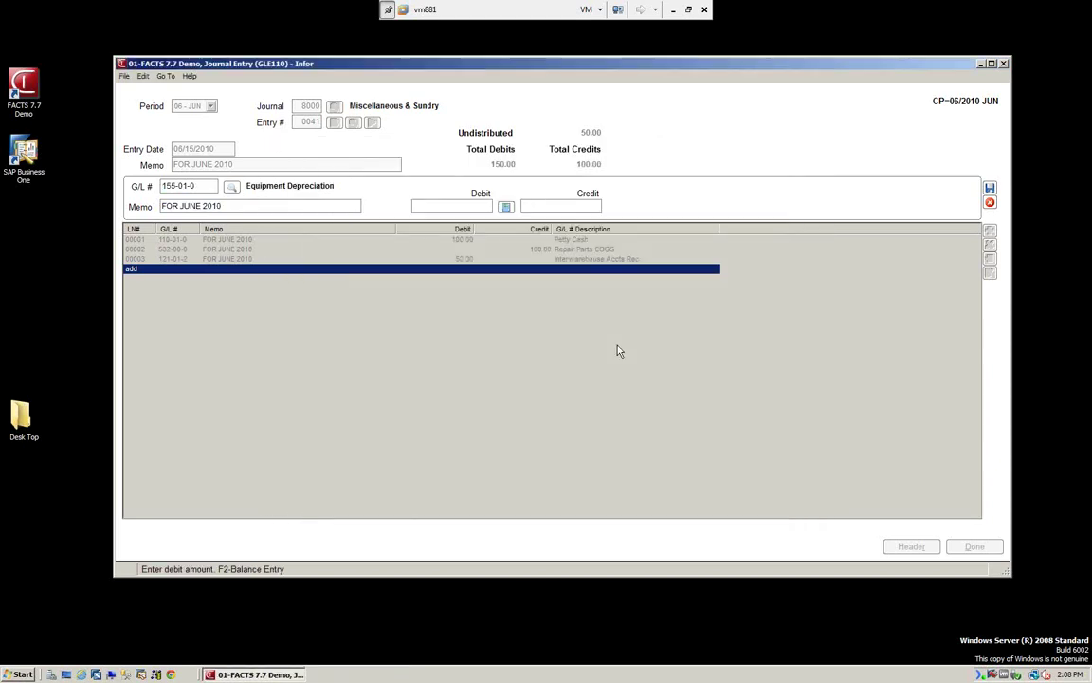
pyautogui.write('75')
pyautogui.press('Return')
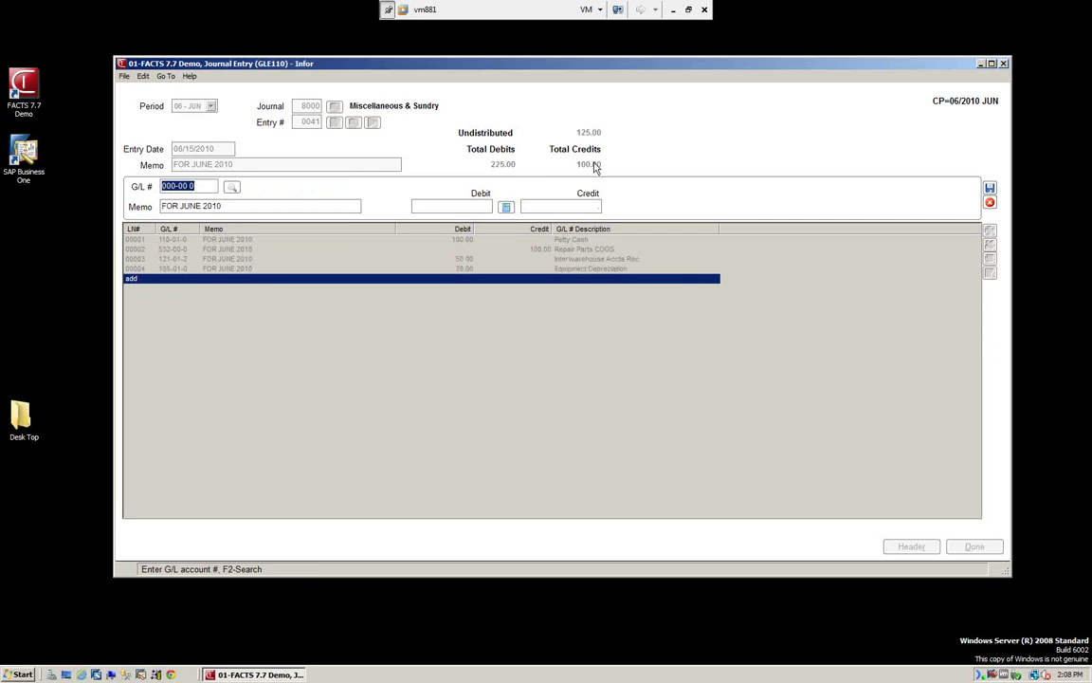
# Add a journal line for Finance Charges account 440-01-1 with a credit of 125 and leave line entry.
pyautogui.click(232, 188)
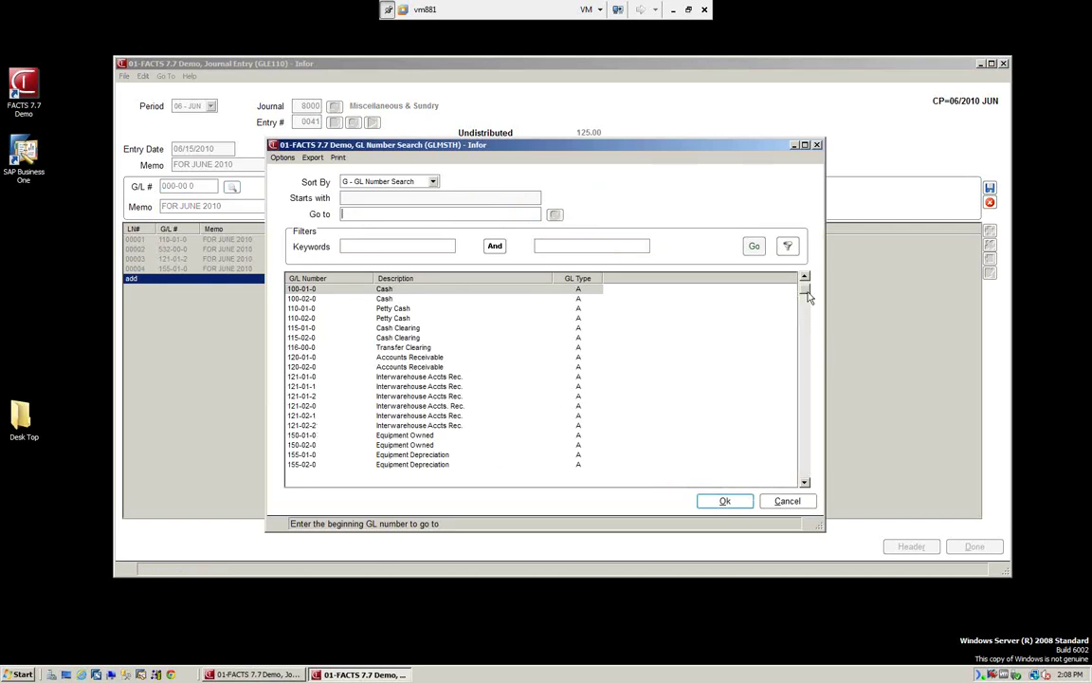
pyautogui.moveTo(809, 297); pyautogui.dragTo(807, 349)
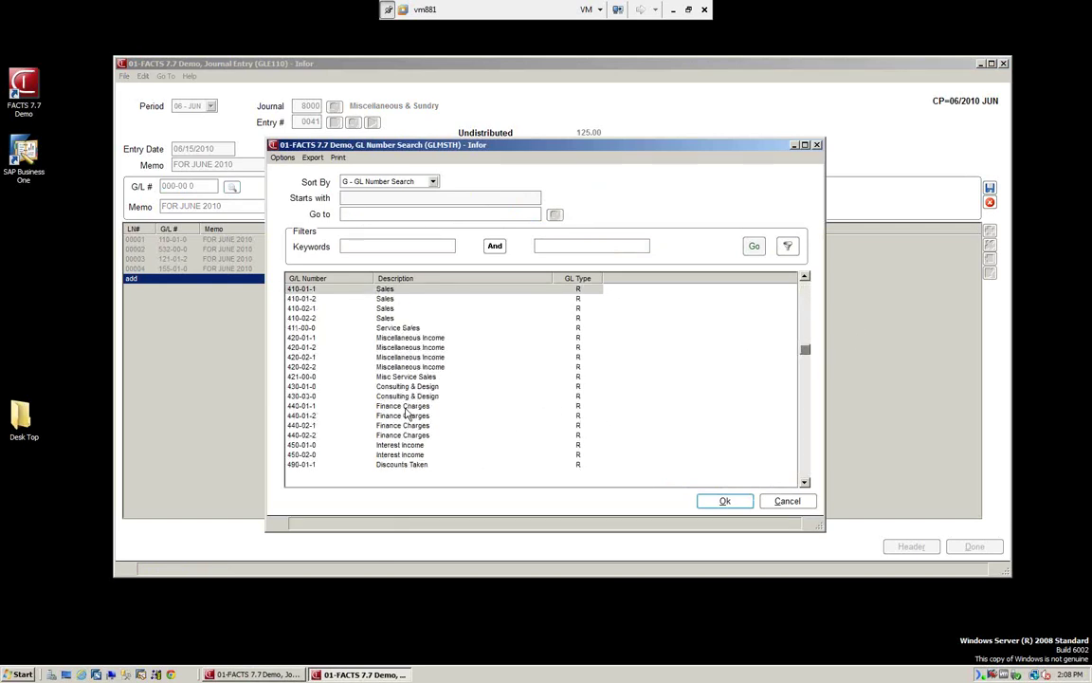
pyautogui.click(404, 407)
pyautogui.click(724, 501)
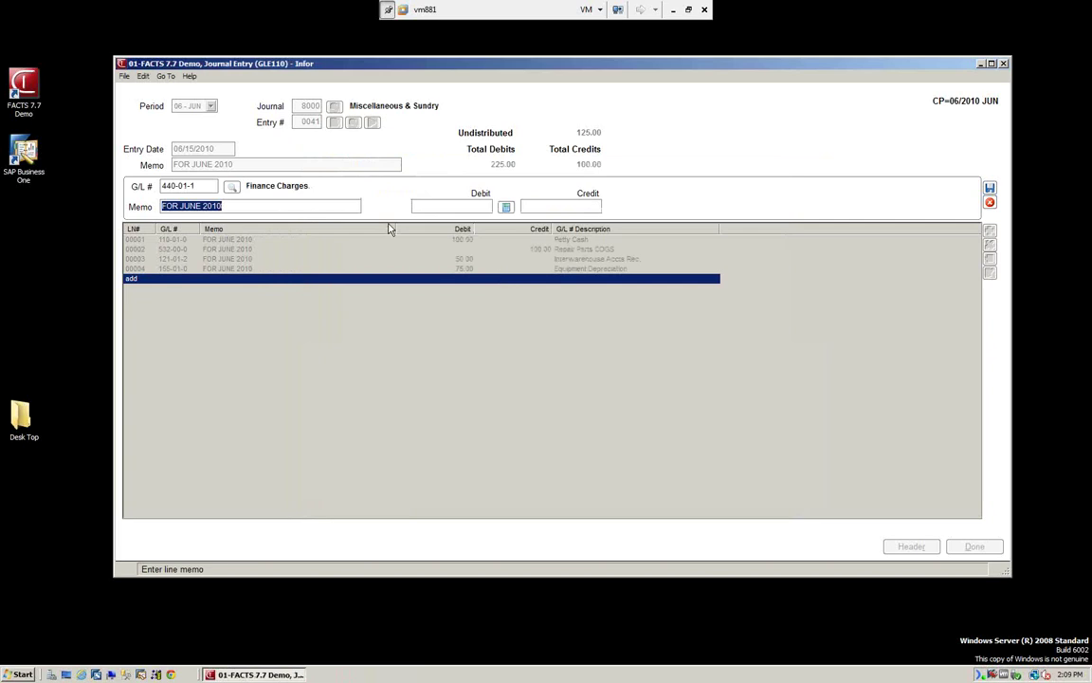
pyautogui.press('Return')
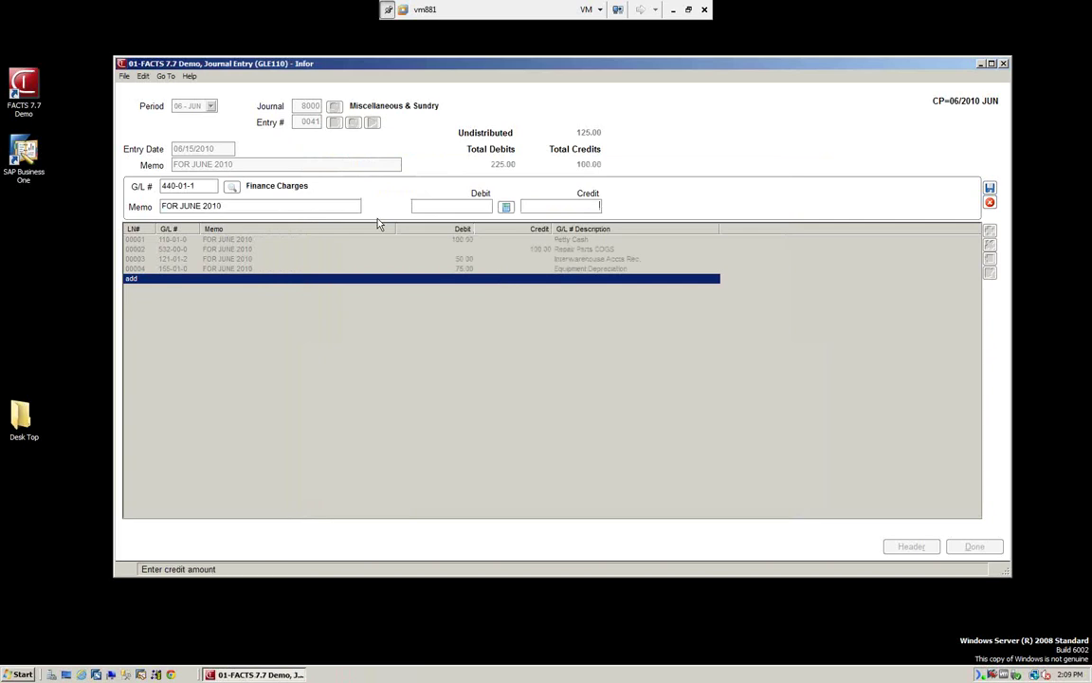
pyautogui.write('125')
pyautogui.press('Return')
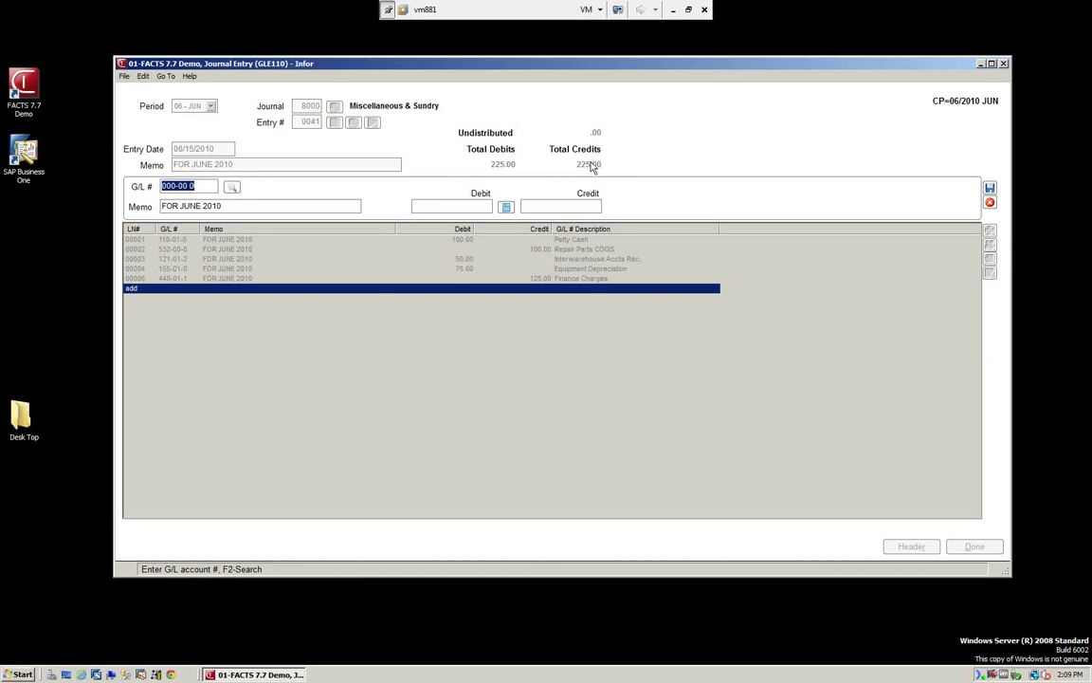
pyautogui.press('Escape')
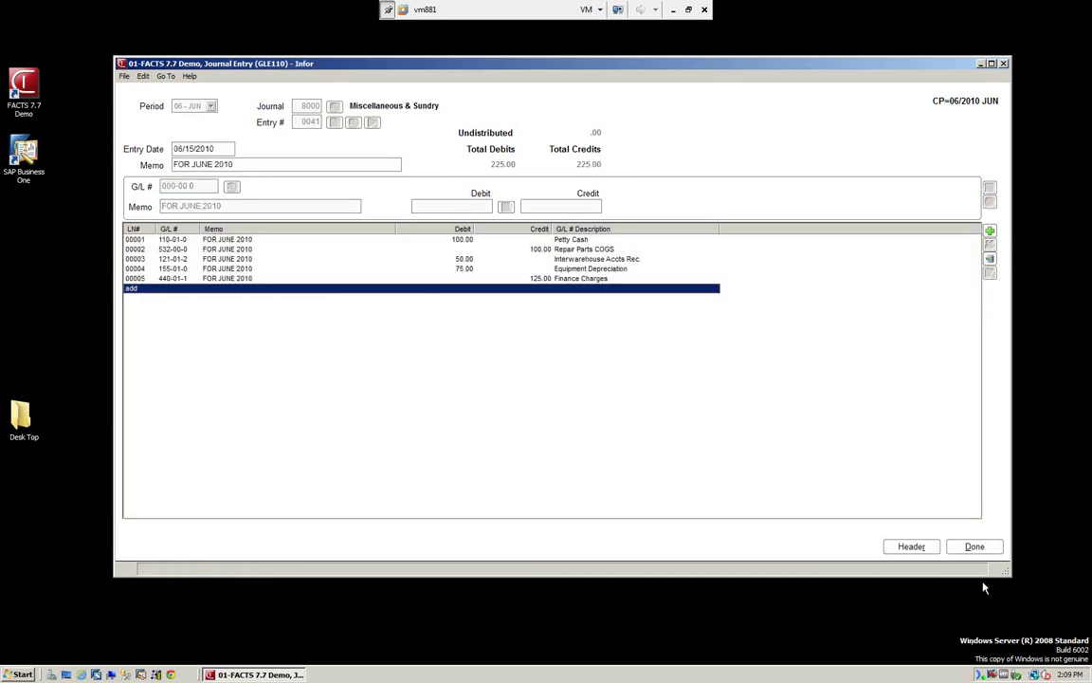
# Complete the journal entry and restart Journal Entry from the General Ledger module, dismissing the sign-on dialog.
pyautogui.click(976, 548)
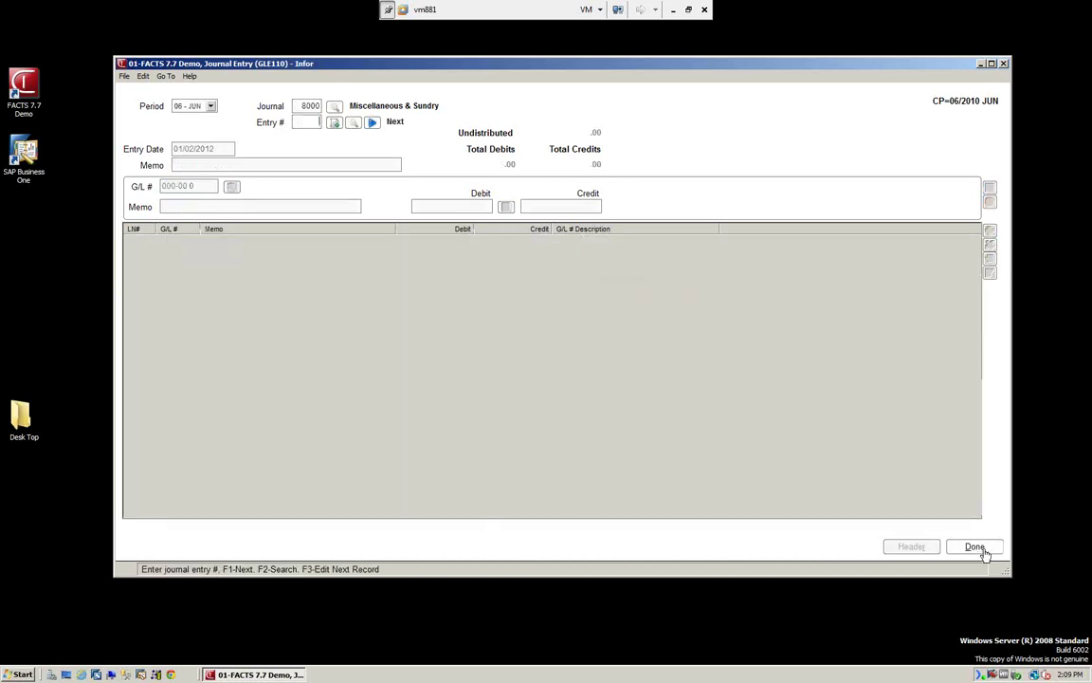
pyautogui.click(982, 550)
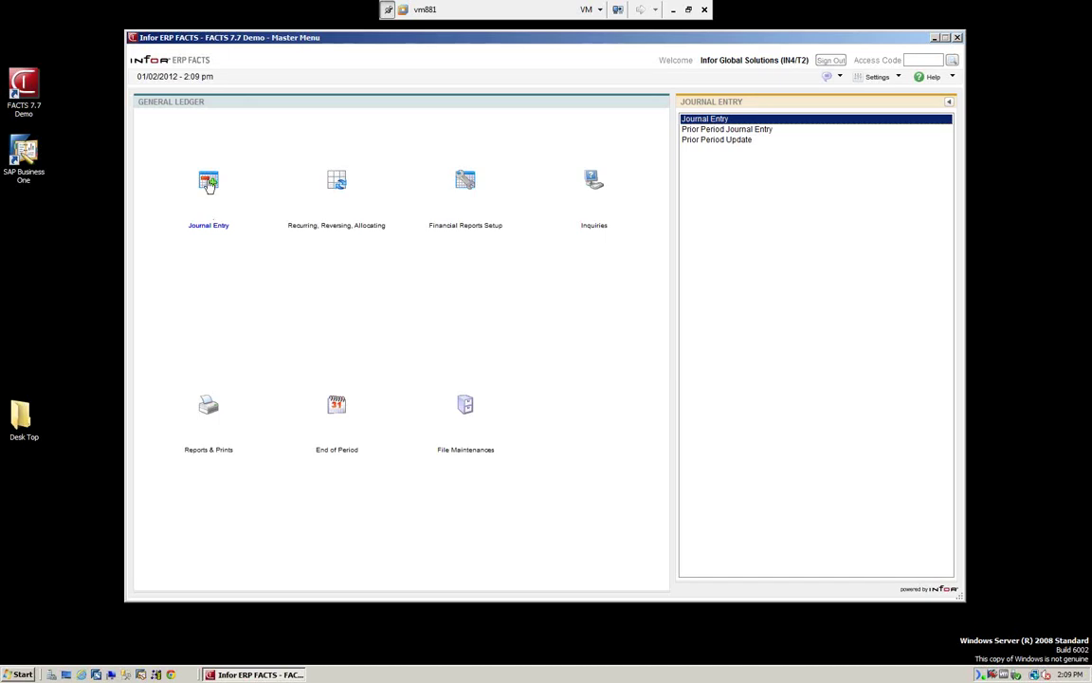
pyautogui.doubleClick(723, 124)
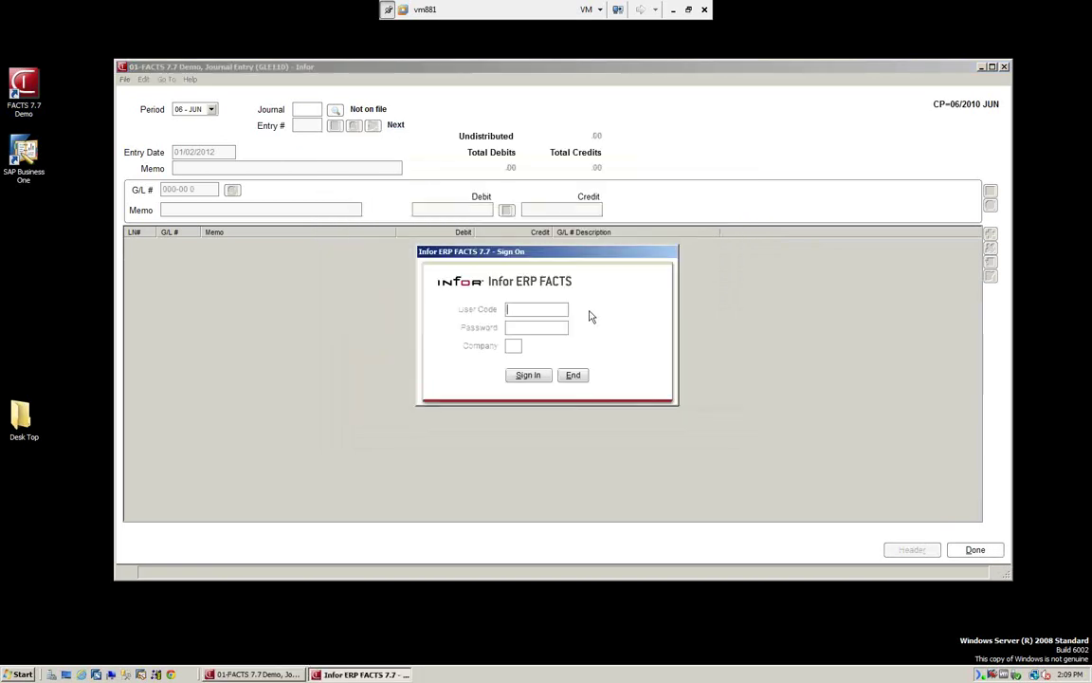
pyautogui.click(572, 375)
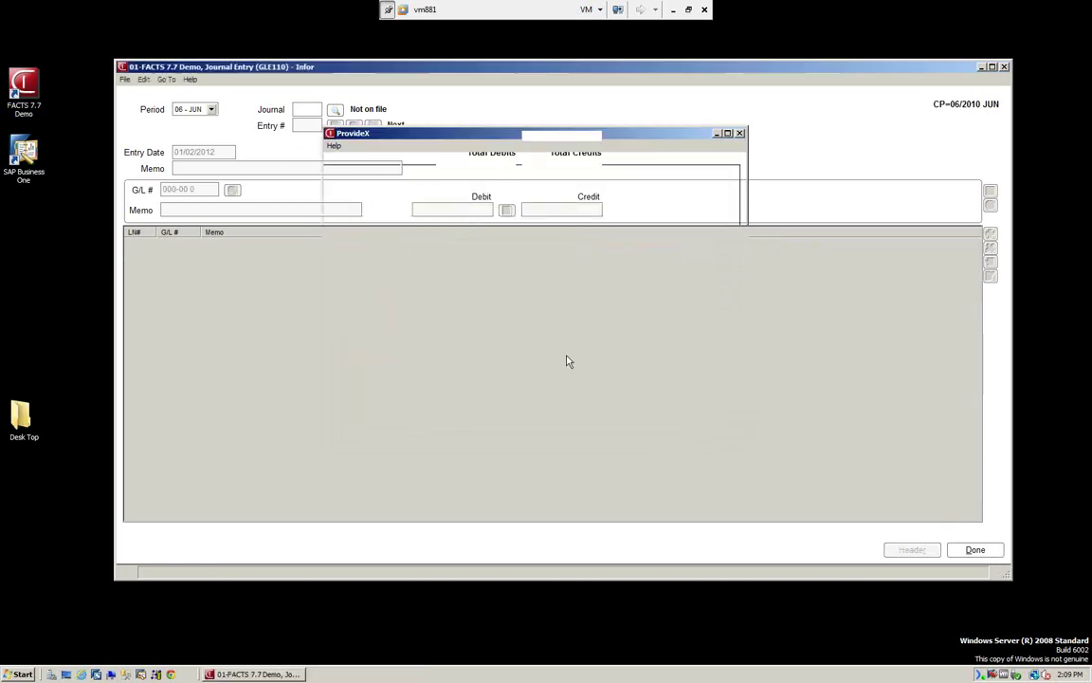
# Set the period to 07 - JUL and choose journal 8000, Miscellaneous & Sundry.
pyautogui.click(211, 109)
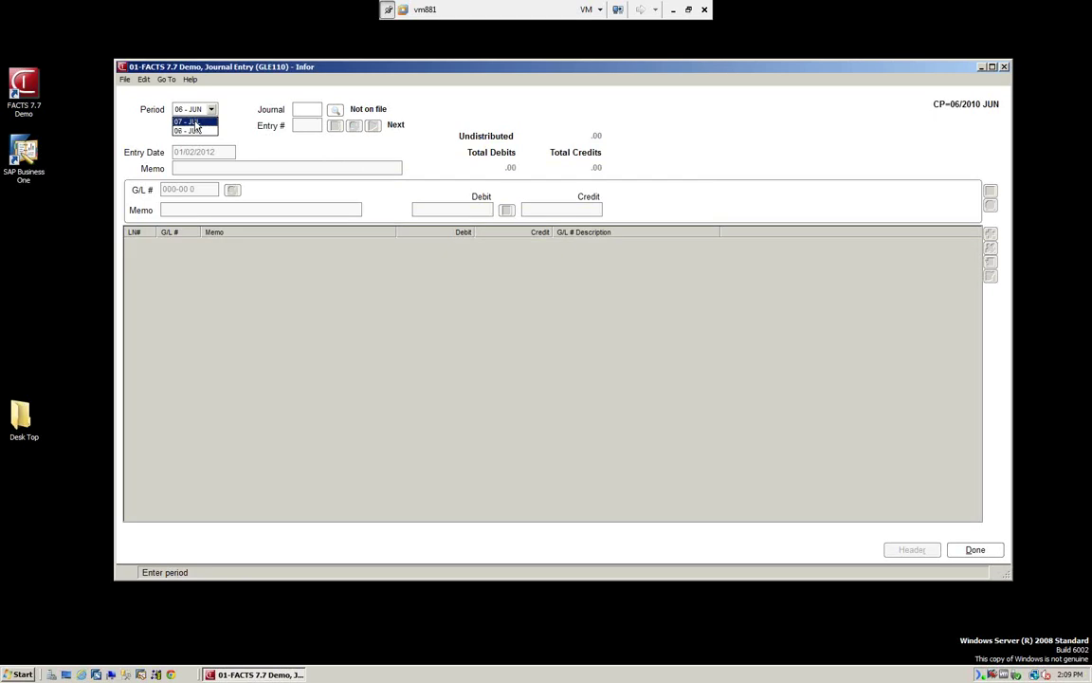
pyautogui.click(192, 123)
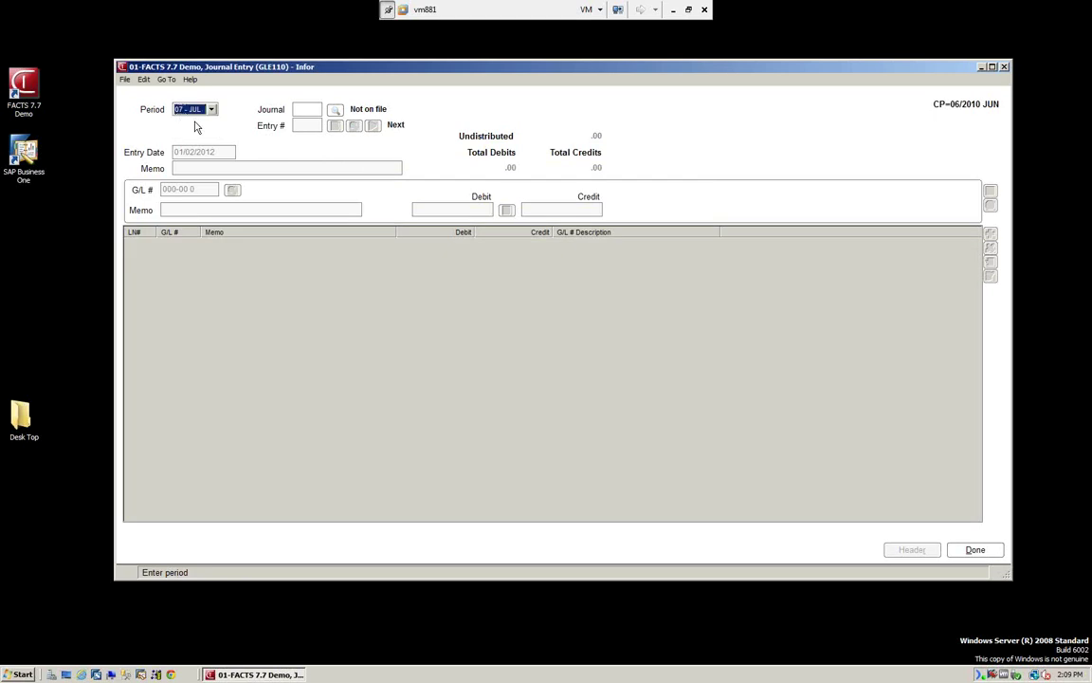
pyautogui.click(305, 110)
pyautogui.click(338, 110)
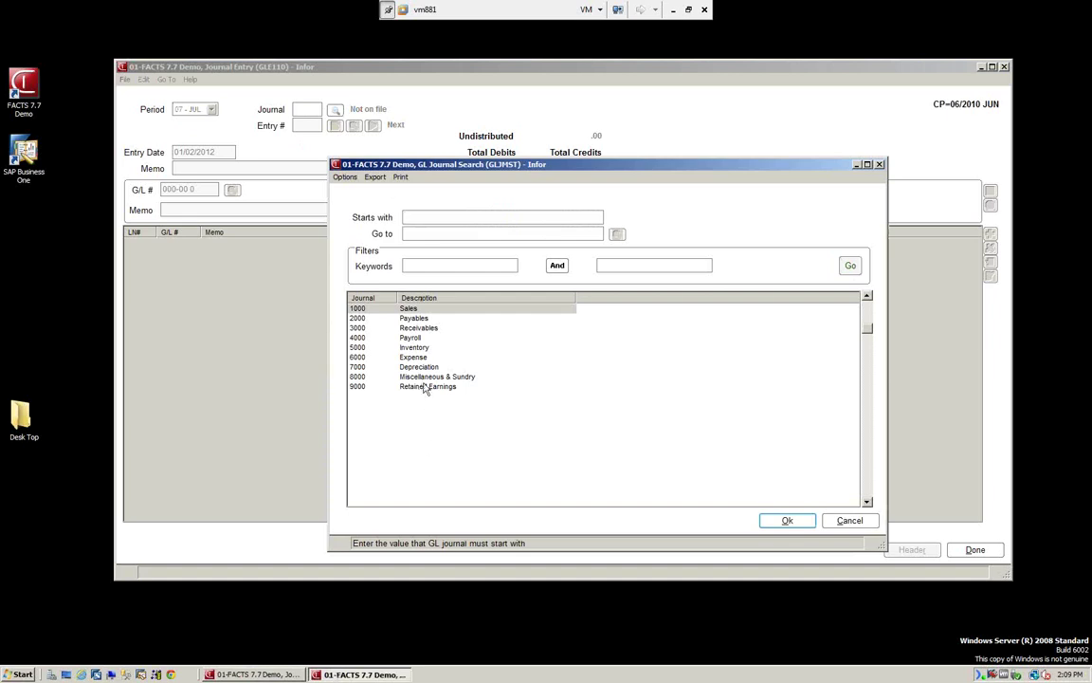
pyautogui.click(492, 378)
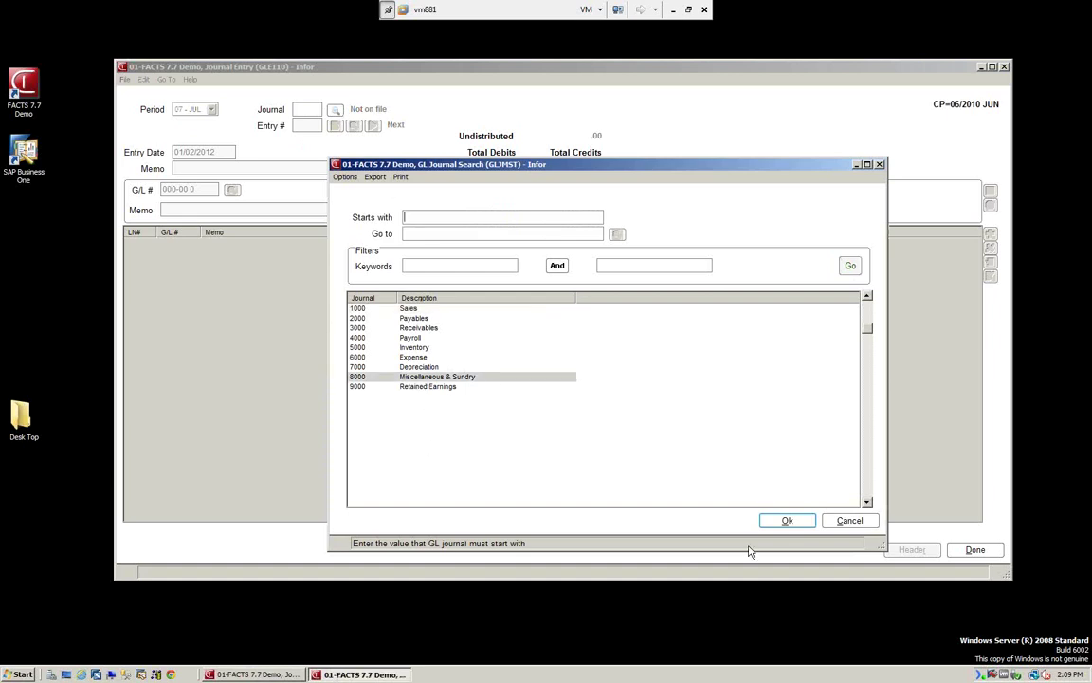
pyautogui.click(787, 521)
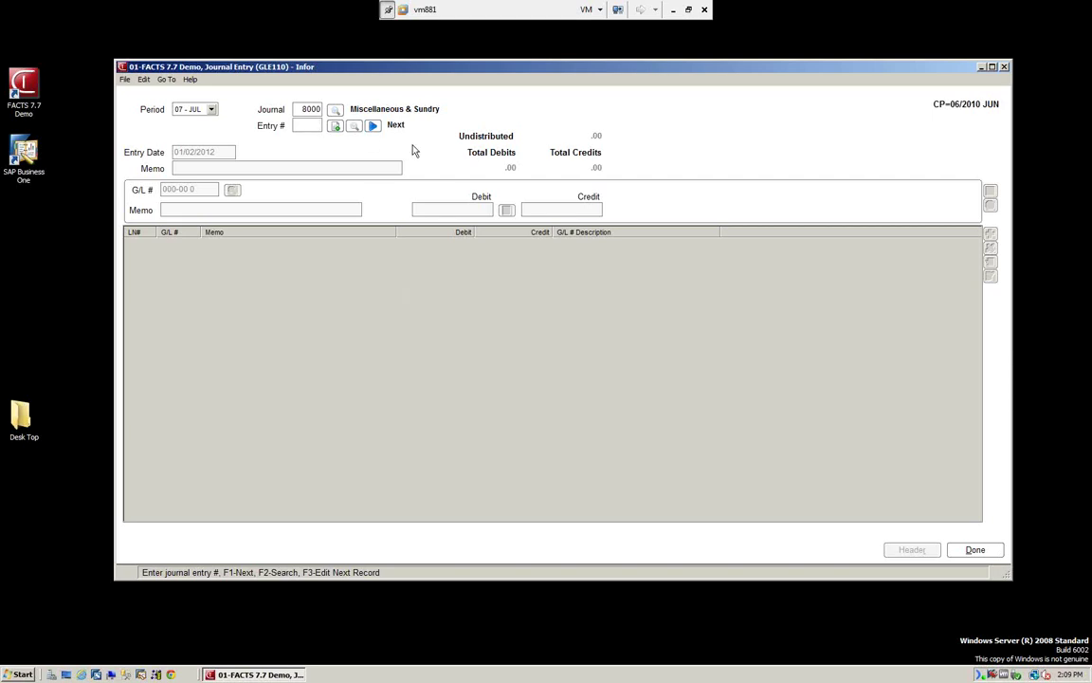
# Check the July entries of the Miscellaneous & Sundry journal in the entry search and cancel the search.
pyautogui.click(356, 127)
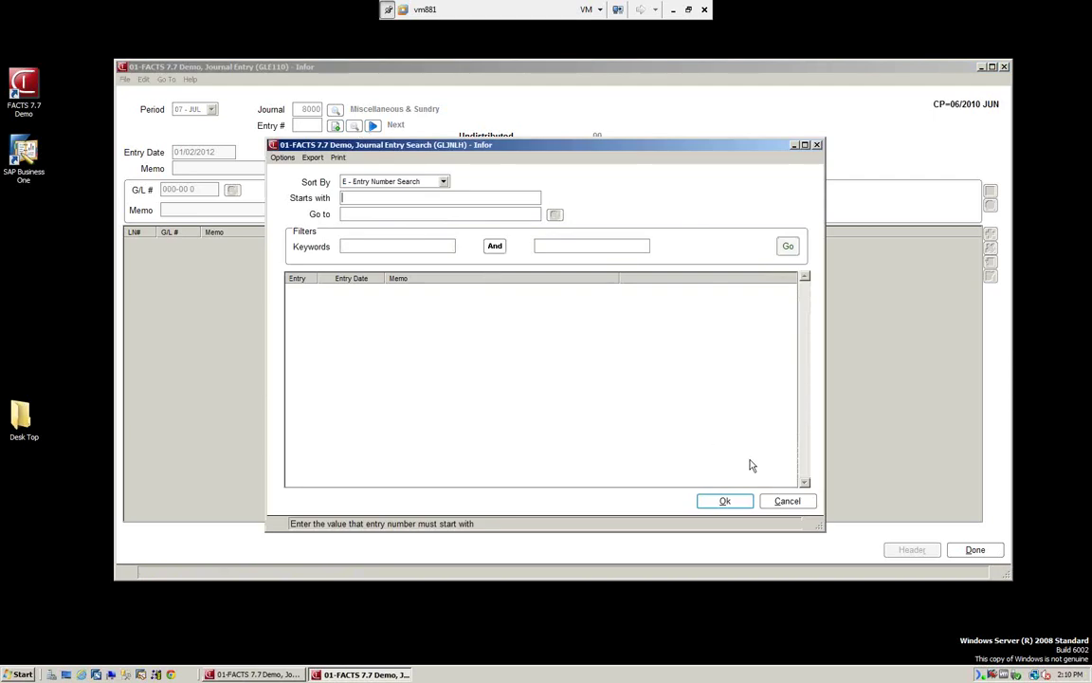
pyautogui.click(787, 501)
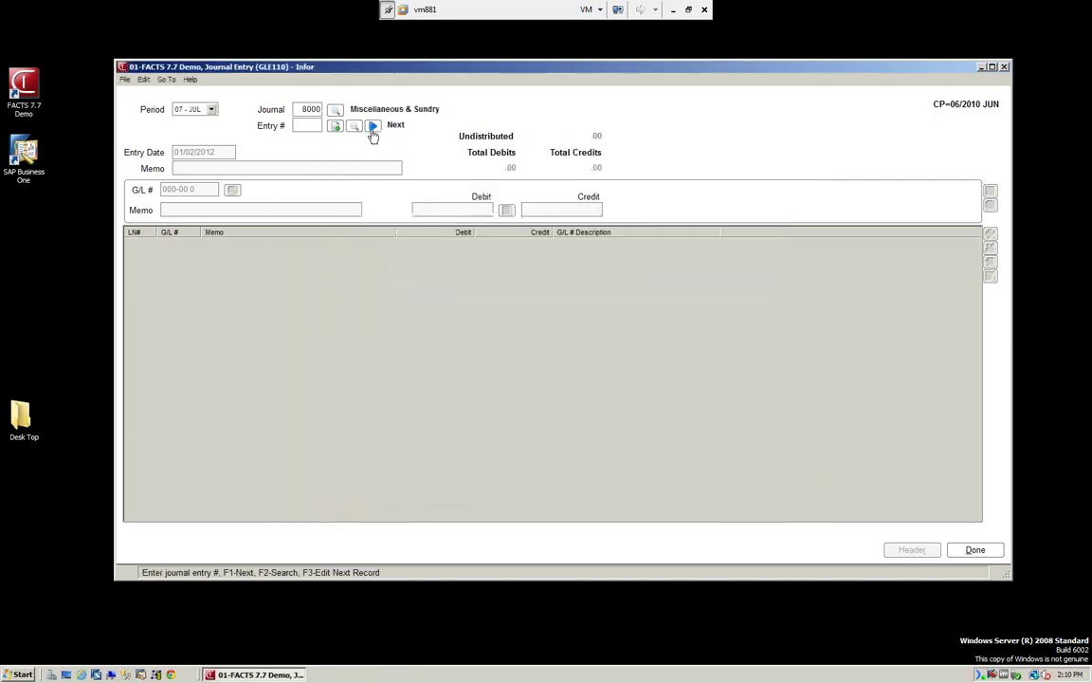
# Check for a next existing July entry in the Miscellaneous & Sundry journal, and start a new journal entry.
pyautogui.click(374, 129)
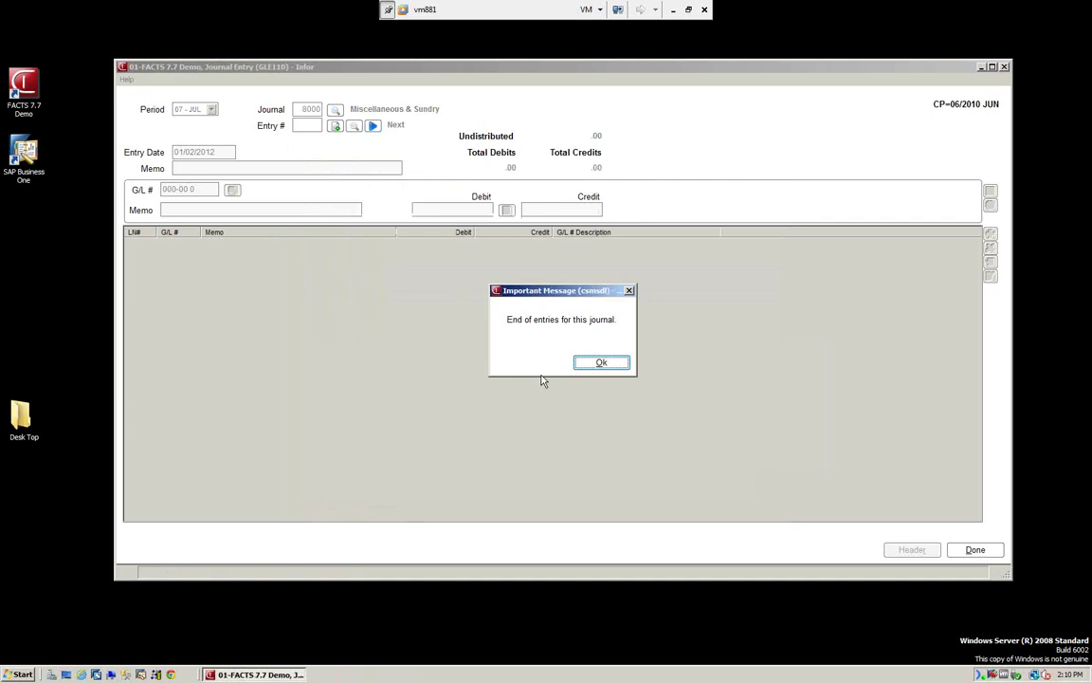
pyautogui.click(602, 362)
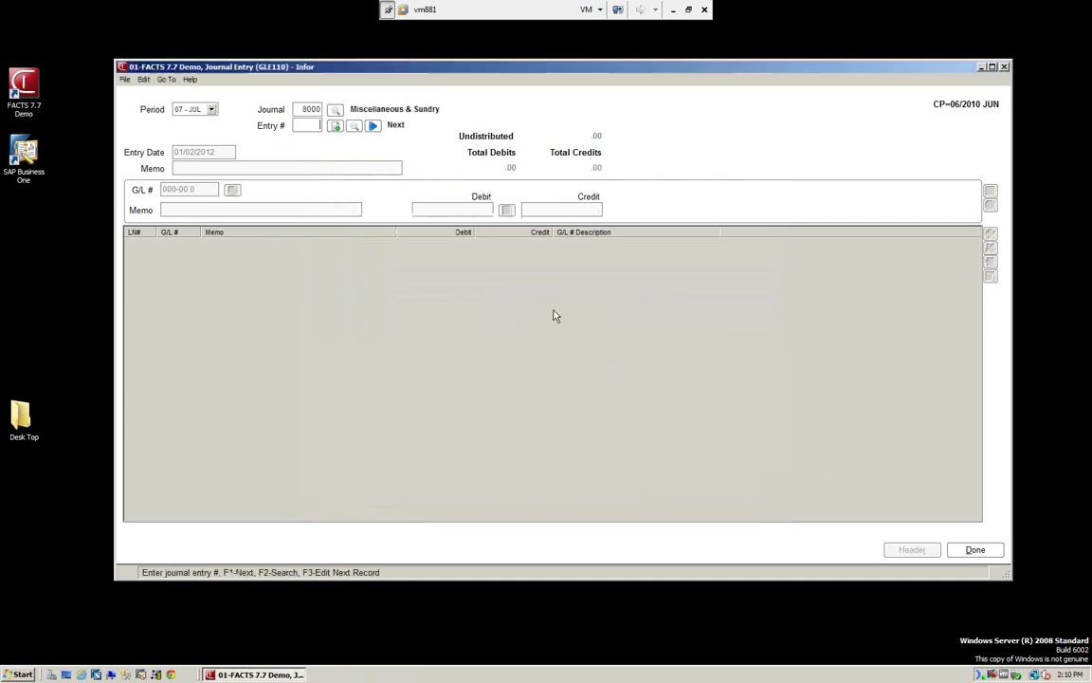
pyautogui.click(335, 126)
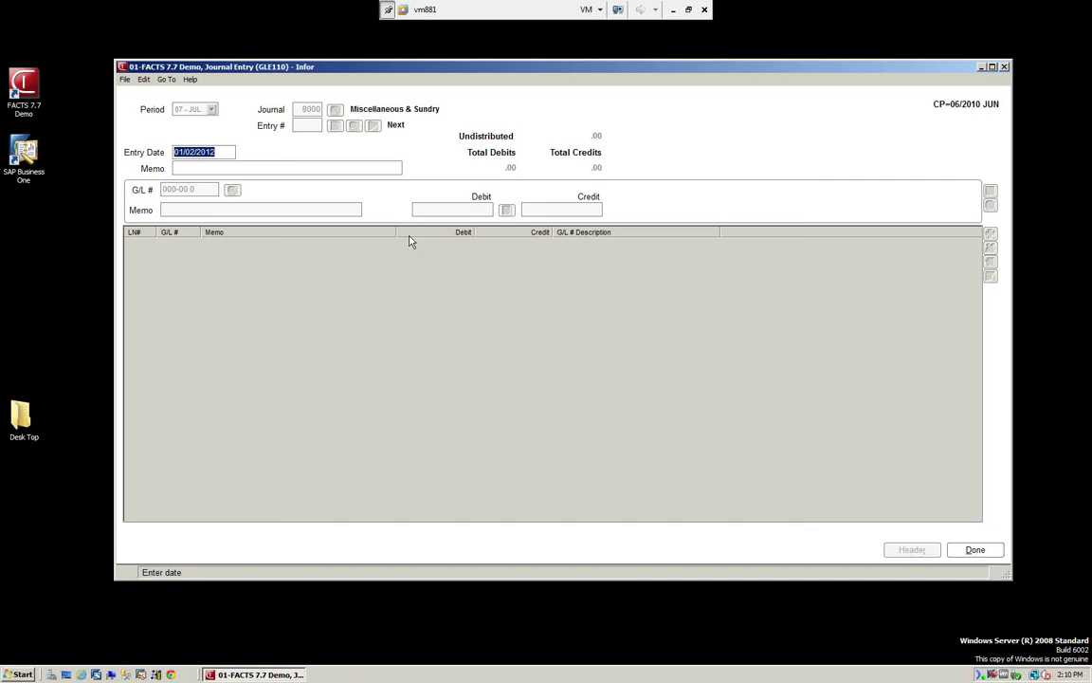
# Try to date the July journal entry 06/15/2010 and dismiss the message.
pyautogui.write('061510')
pyautogui.press('Return')
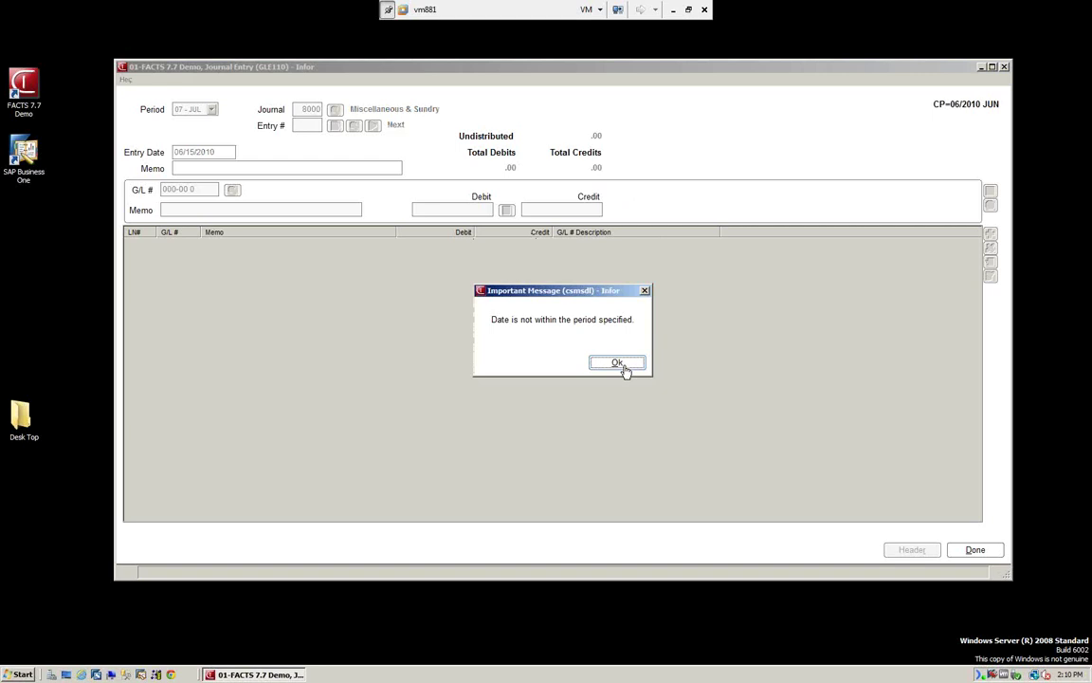
pyautogui.click(623, 366)
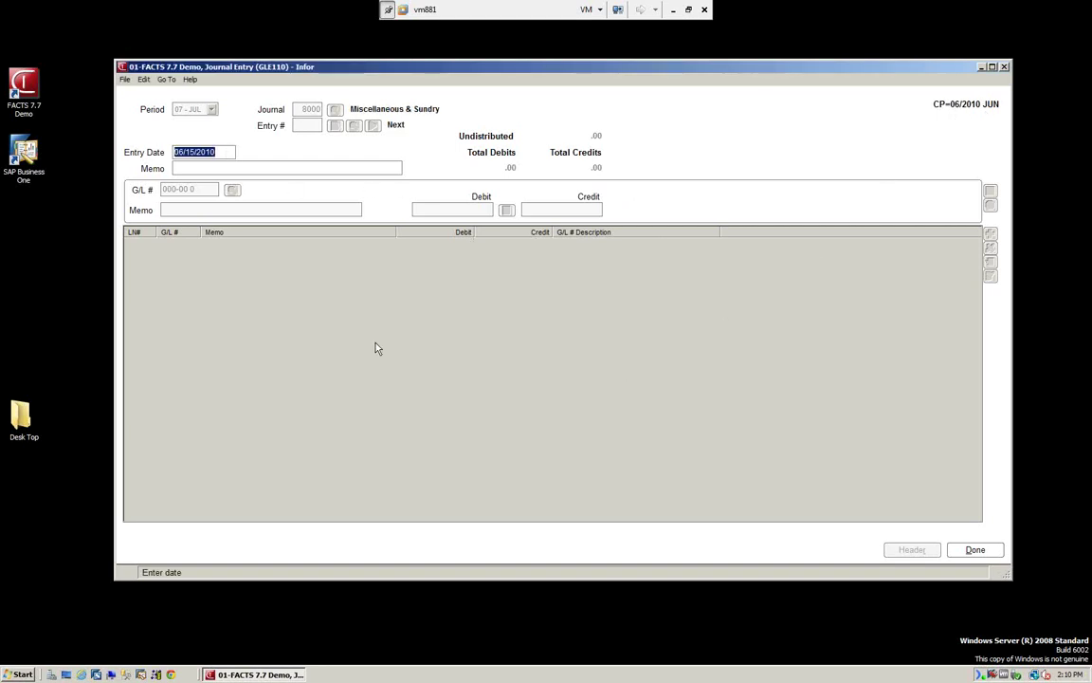
# Set the entry date to 07/15/2010 and enter RENT ADJUSTMENT as the journal entry memo.
pyautogui.write('0715')
pyautogui.press('Tab')
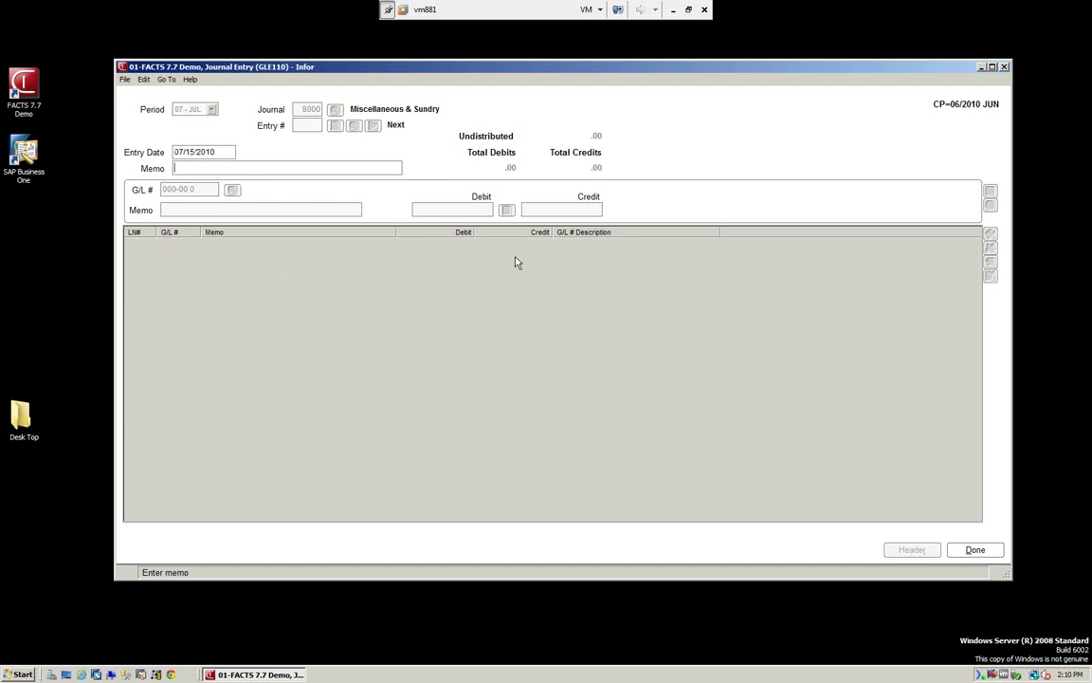
pyautogui.write('tH')
pyautogui.write('RENT')
pyautogui.write(' AD')
pyautogui.write('JUSTMENT')
pyautogui.press('Return')
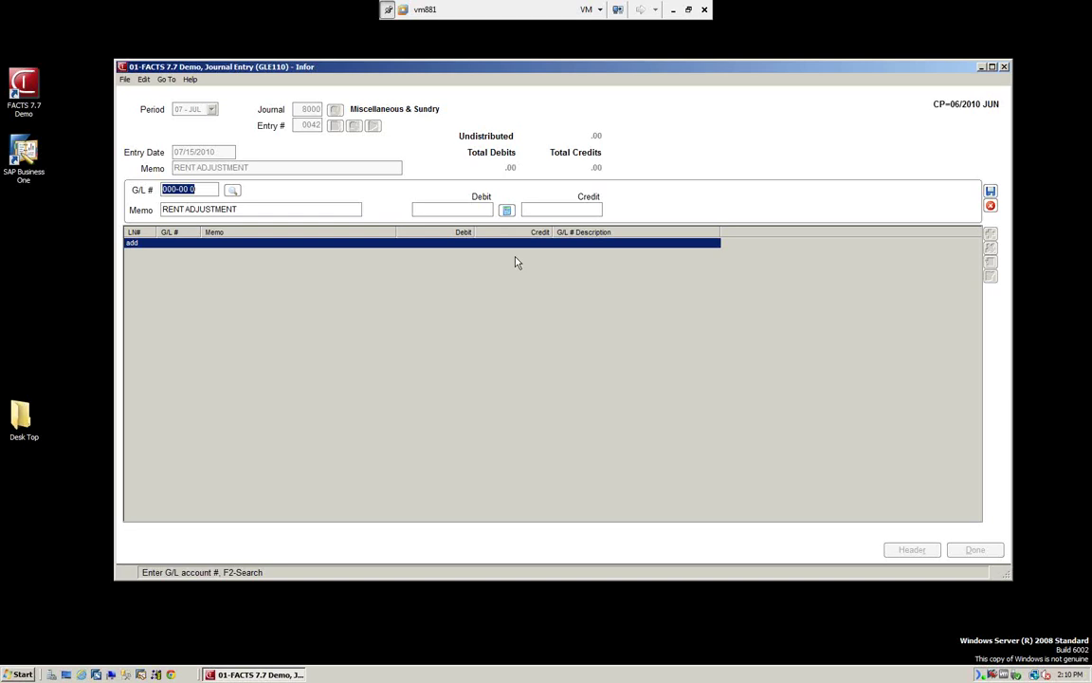
# Add a journal line for Cash Clearing account 115-02-0 with a debit of 50.
pyautogui.press('F2')
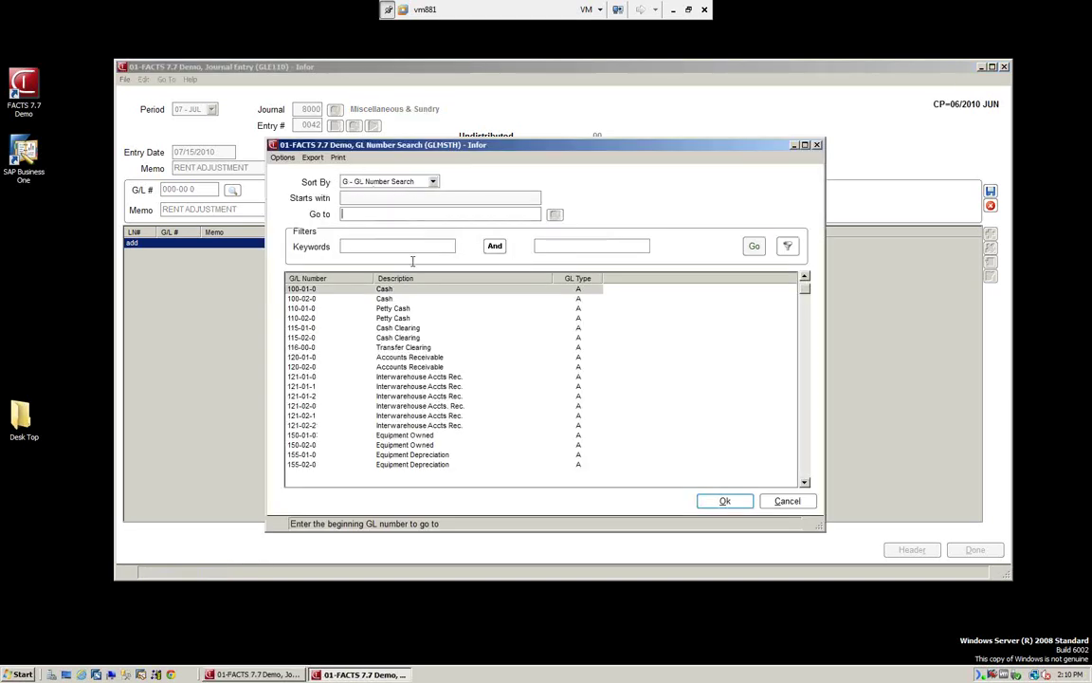
pyautogui.click(396, 338)
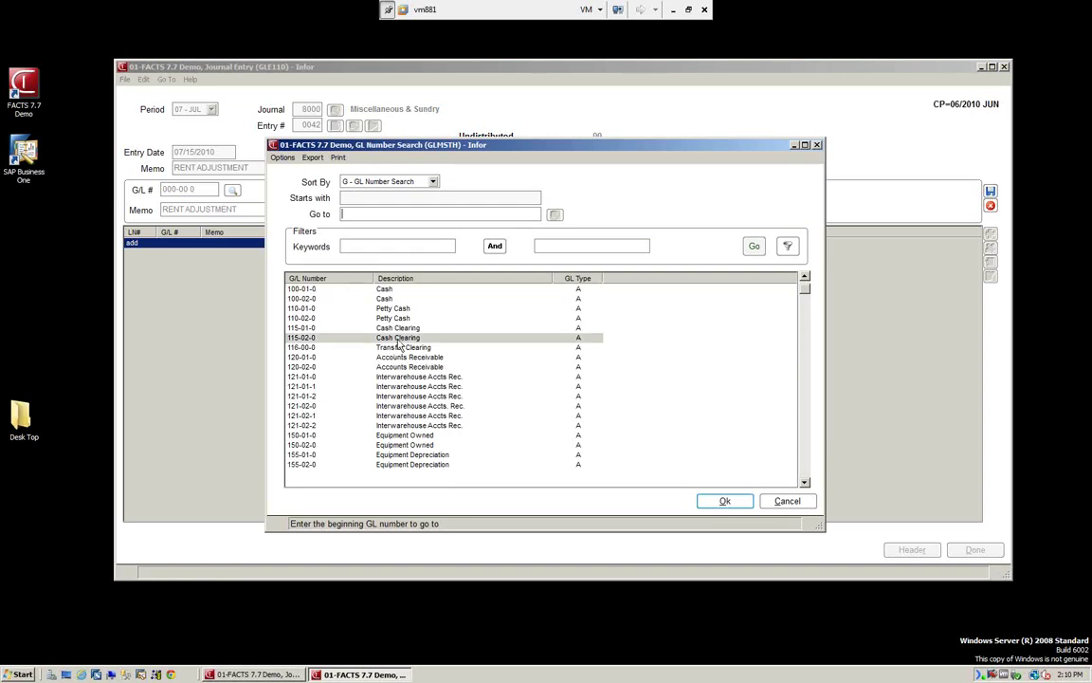
pyautogui.click(735, 503)
pyautogui.press('Tab')
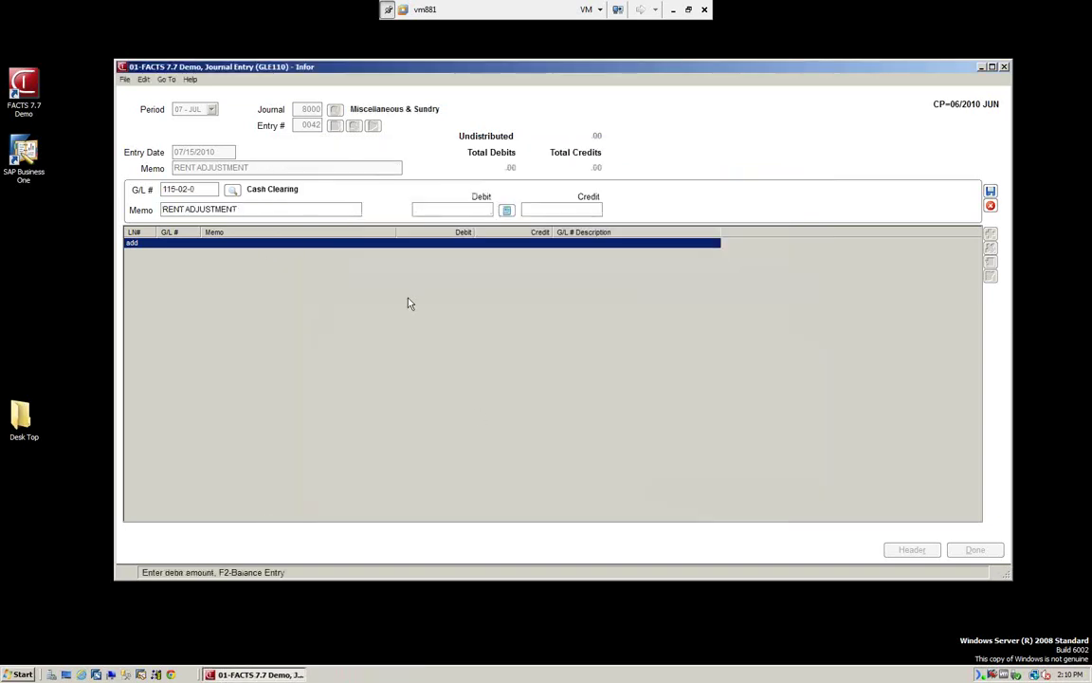
pyautogui.write('50')
pyautogui.press('Return')
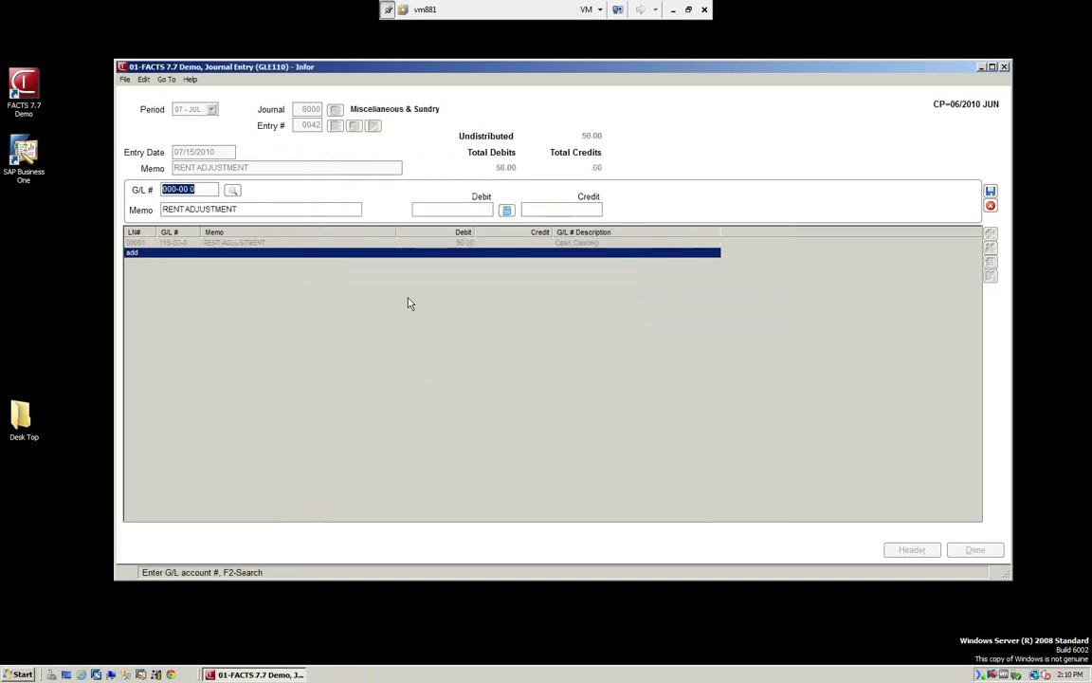
# Add a balancing journal line for Office Expense account 620-01-1 with a credit of 50.
pyautogui.click(410, 304)
pyautogui.press('F2')
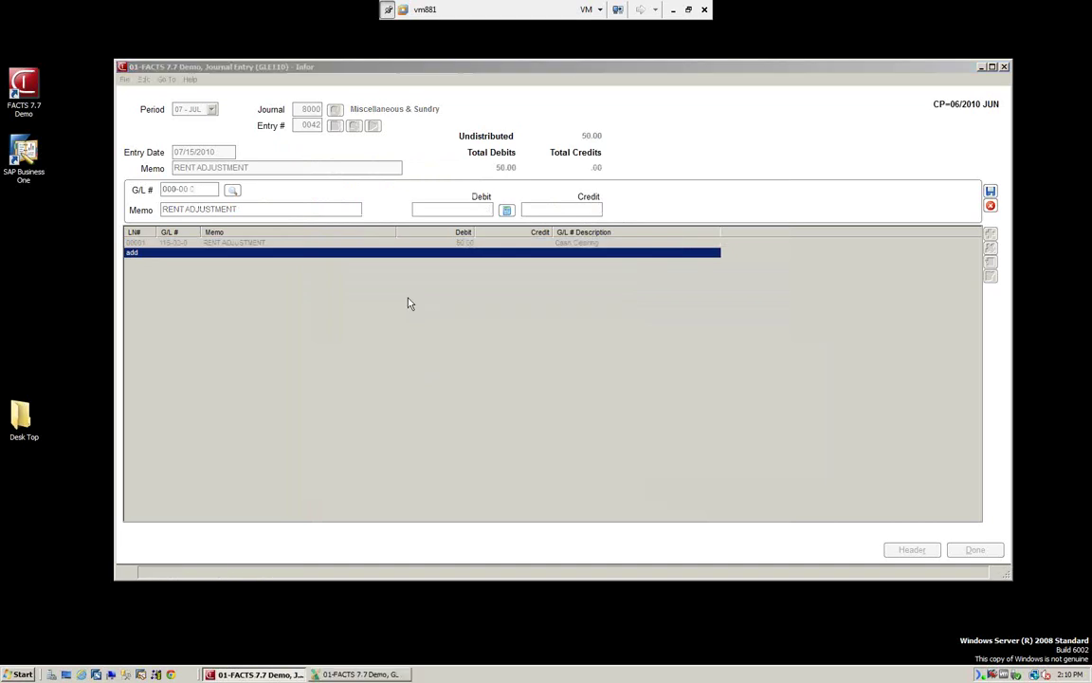
pyautogui.write('6')
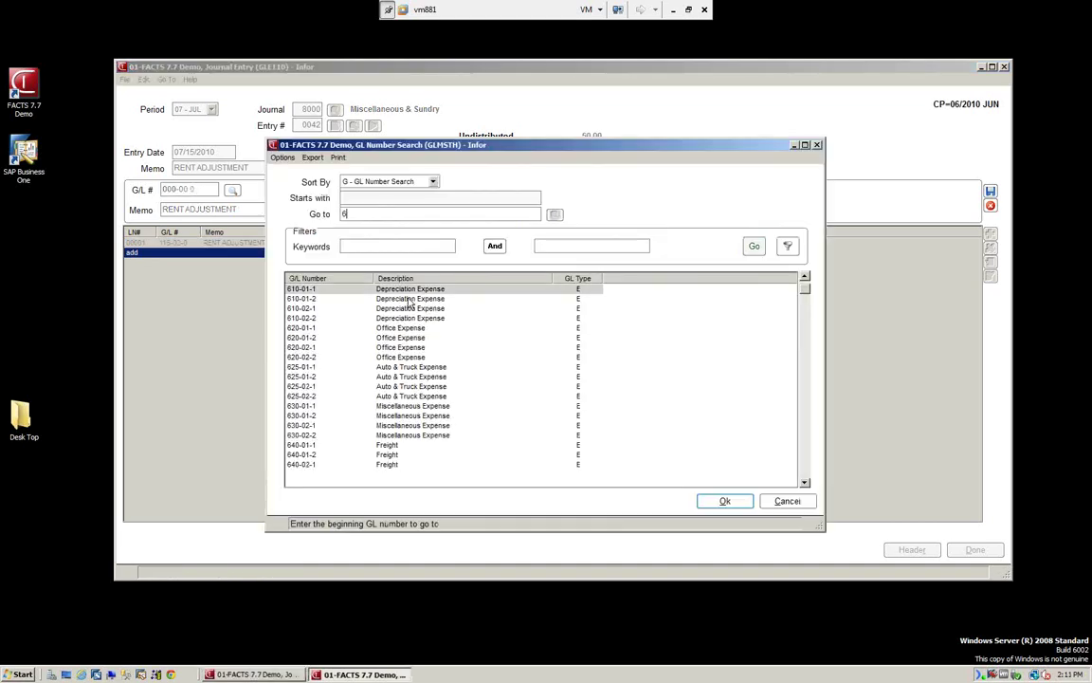
pyautogui.click(403, 327)
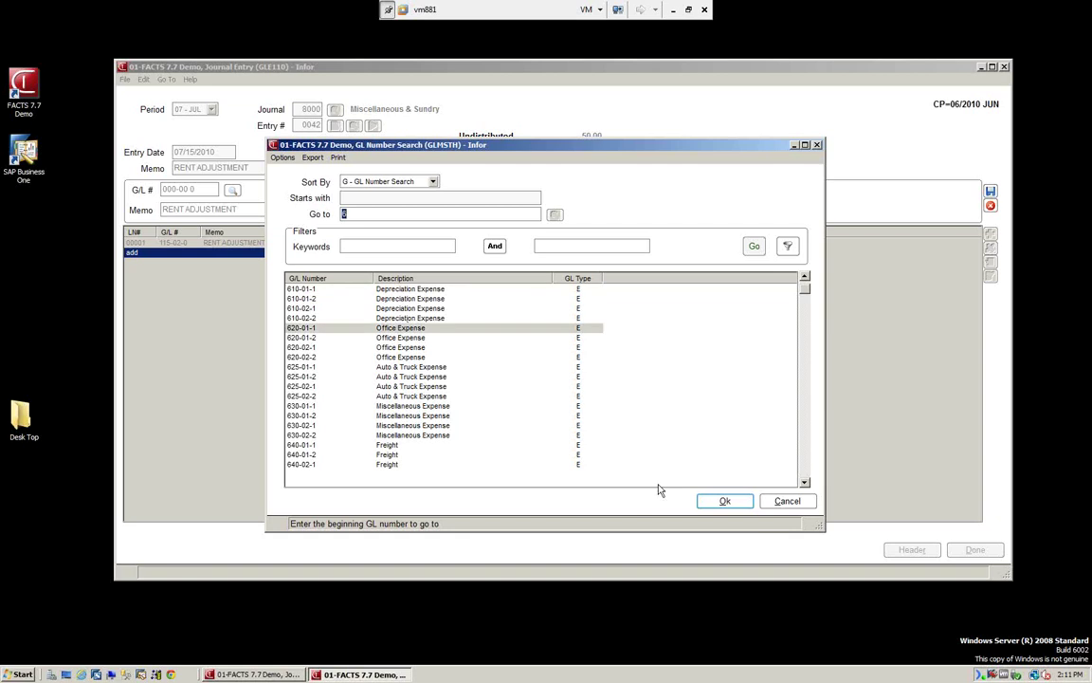
pyautogui.click(726, 501)
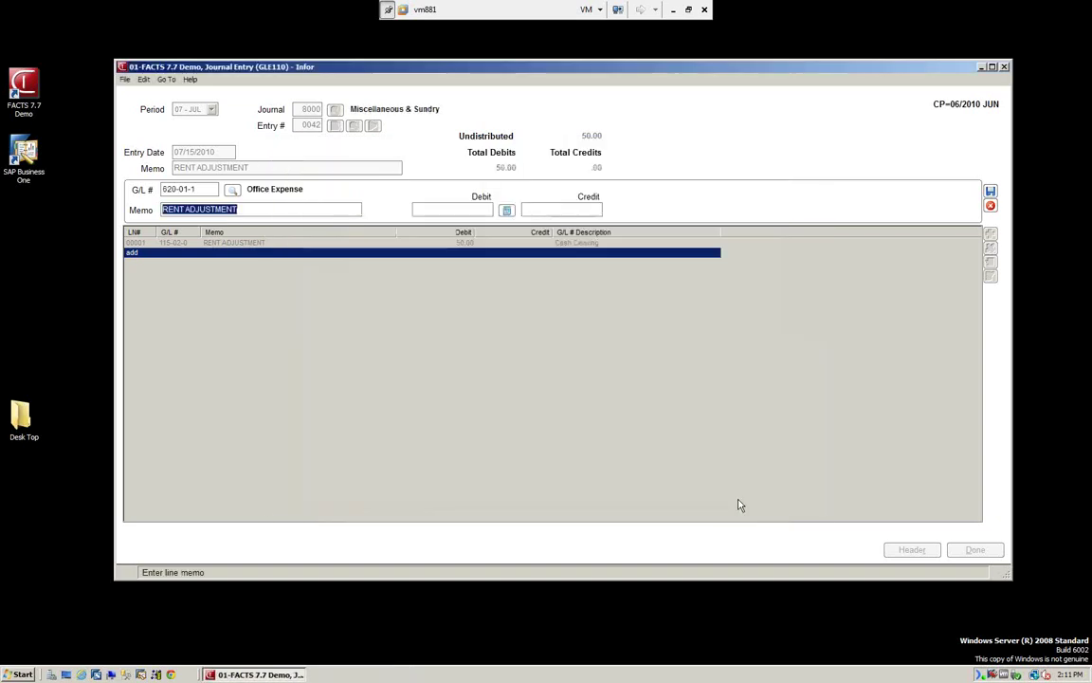
pyautogui.press('Tab')
pyautogui.press('Tab')
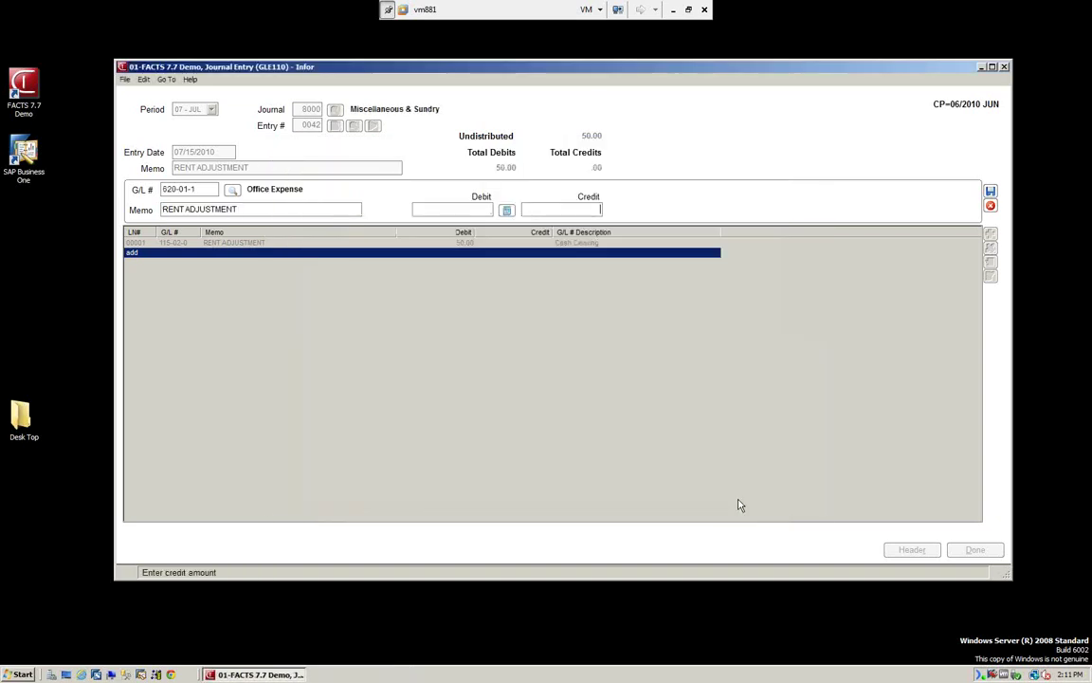
pyautogui.press('Return')
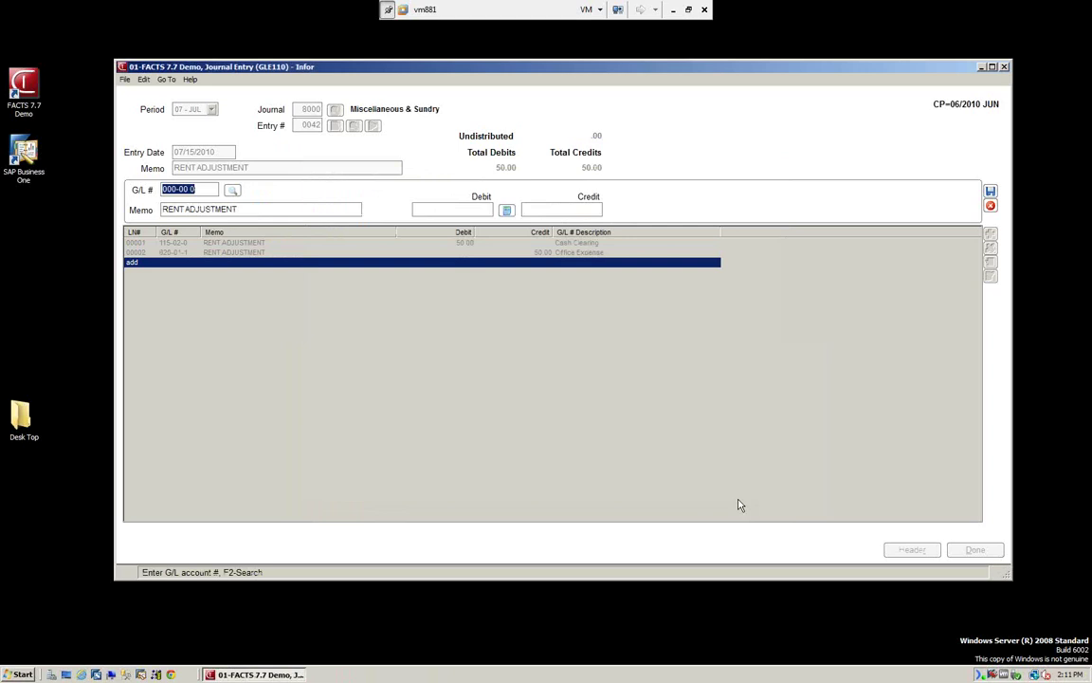
# Leave line entry, complete the July rent adjustment entry and close Journal Entry.
pyautogui.press('Escape')
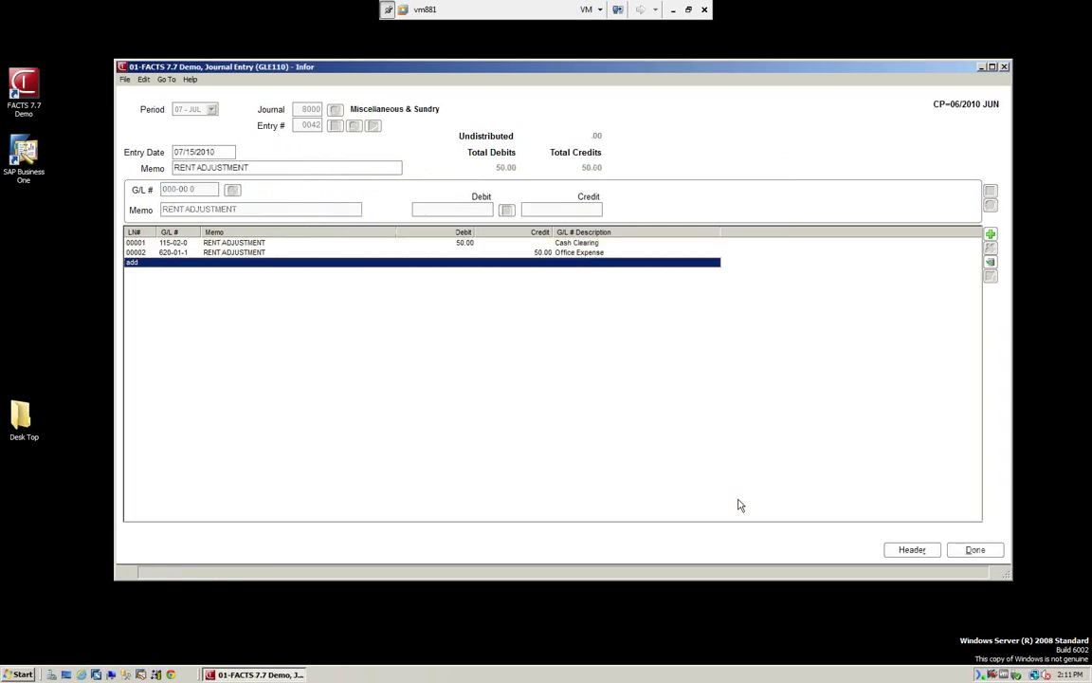
pyautogui.click(976, 550)
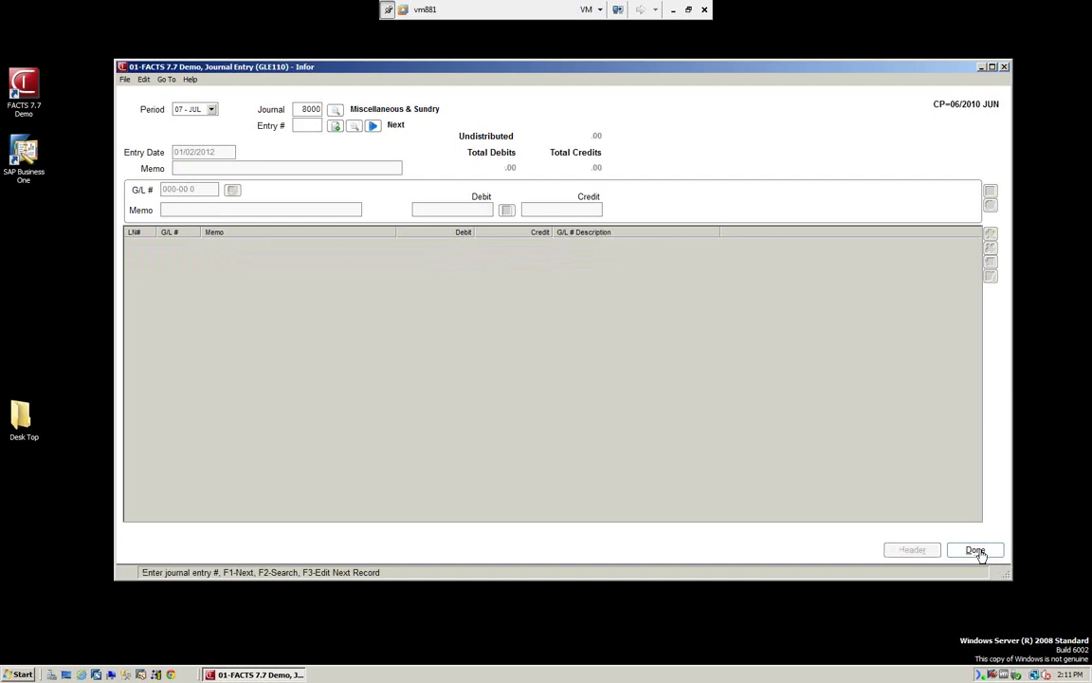
pyautogui.click(975, 550)
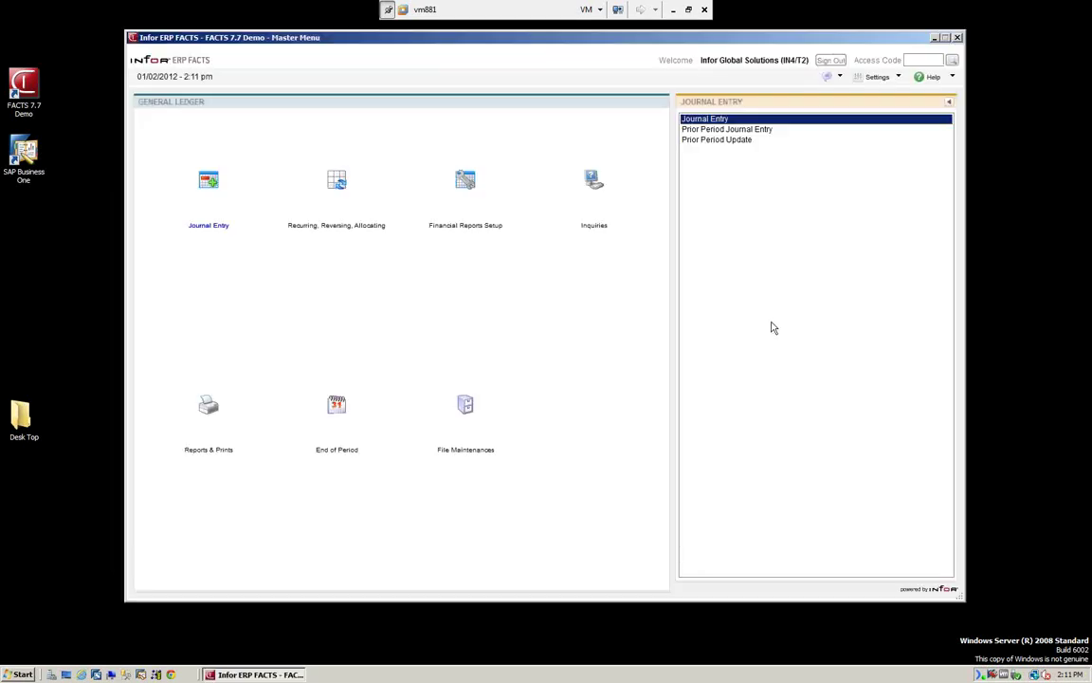
# Reopen Journal Entry and start a new entry for period 06 - JUN in journal 8000.
pyautogui.doubleClick(701, 123)
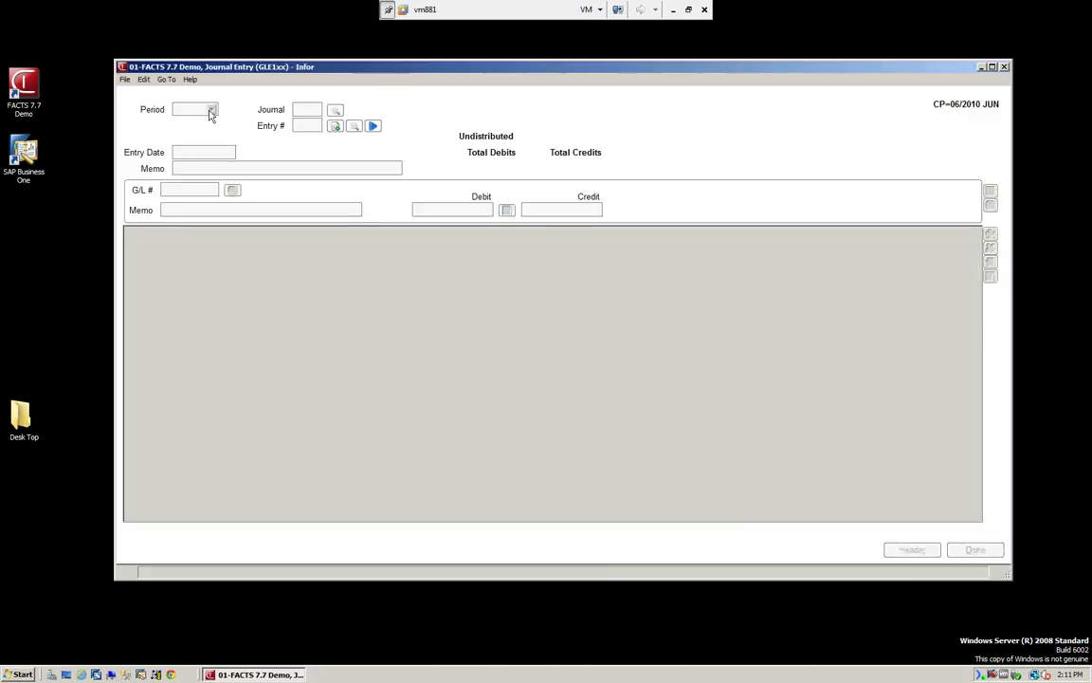
pyautogui.click(212, 110)
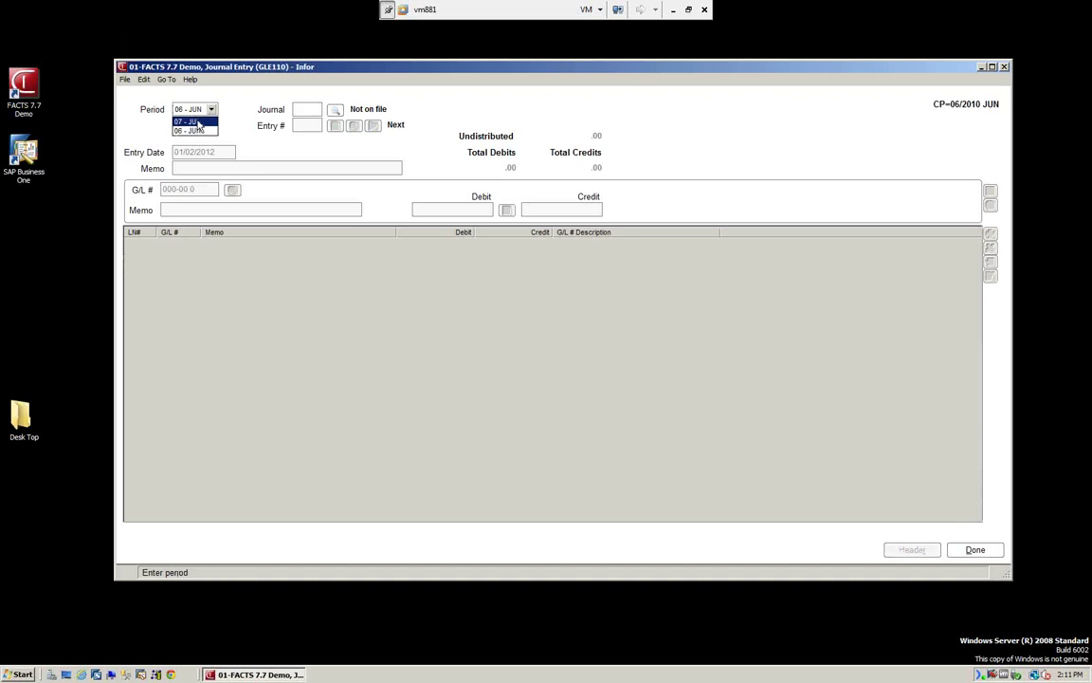
pyautogui.click(193, 131)
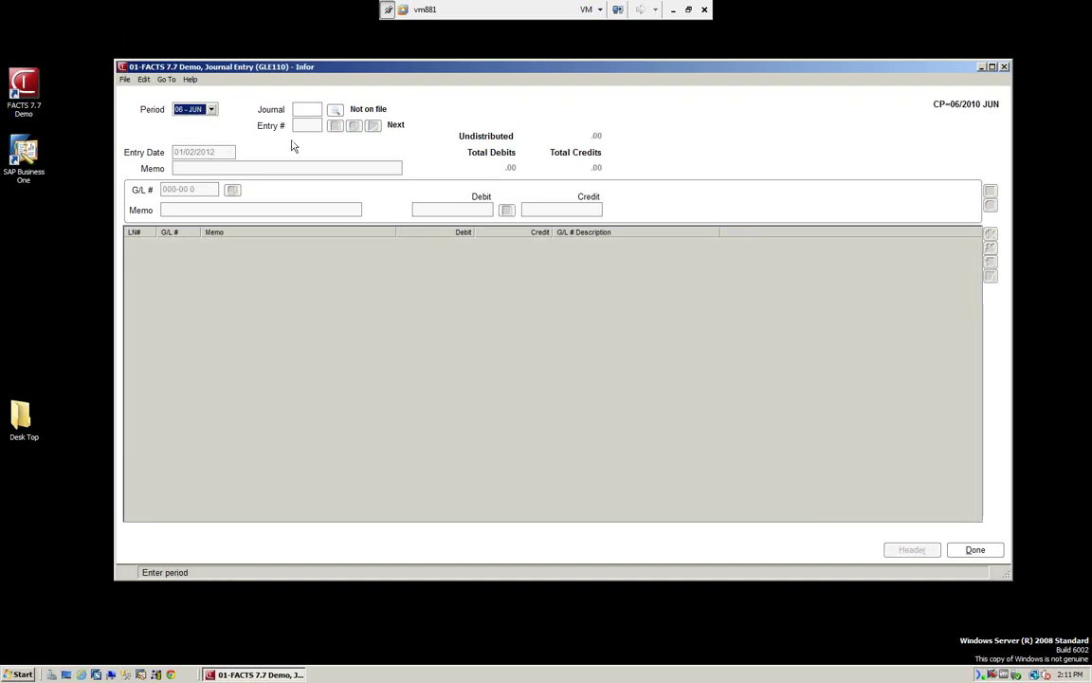
pyautogui.click(313, 109)
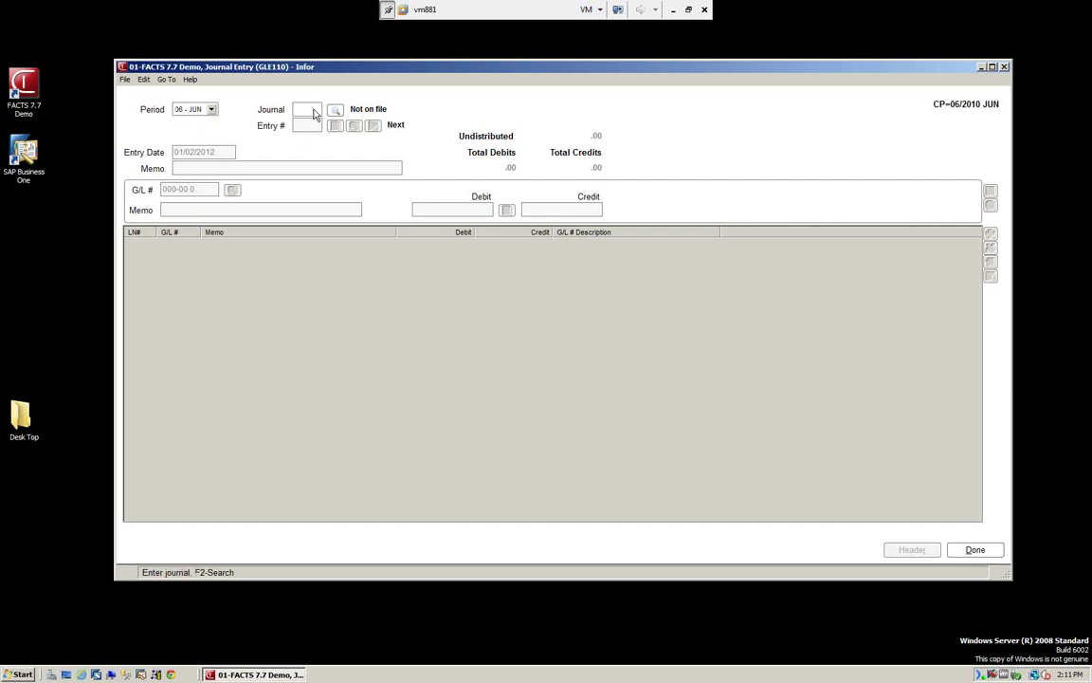
pyautogui.write('8000')
pyautogui.press('Return')
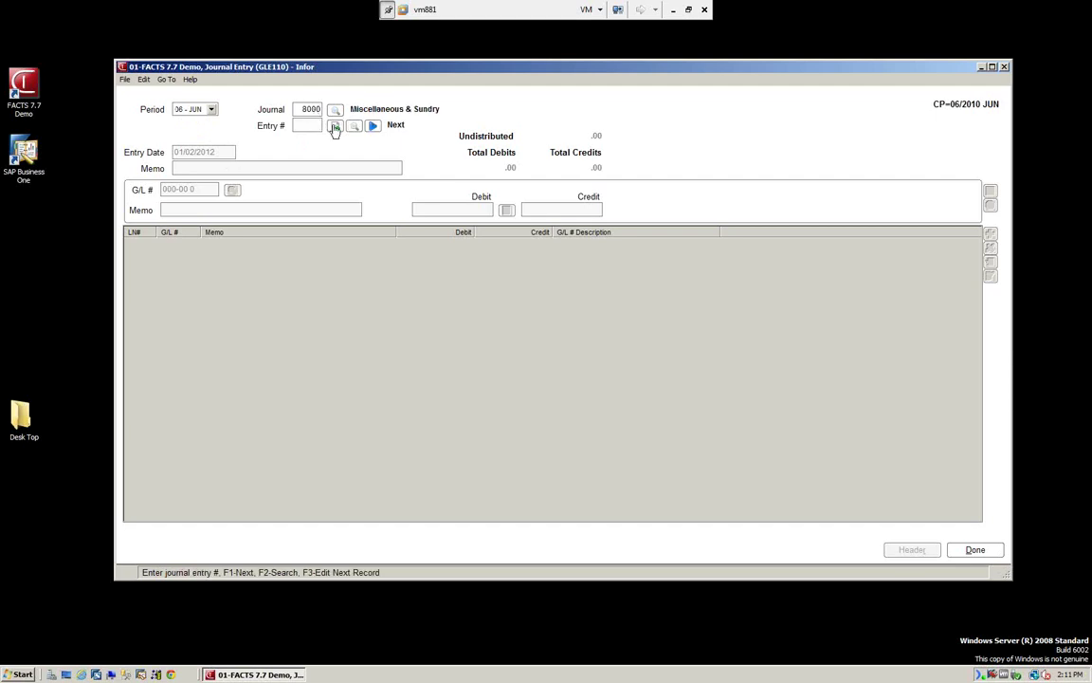
pyautogui.click(336, 127)
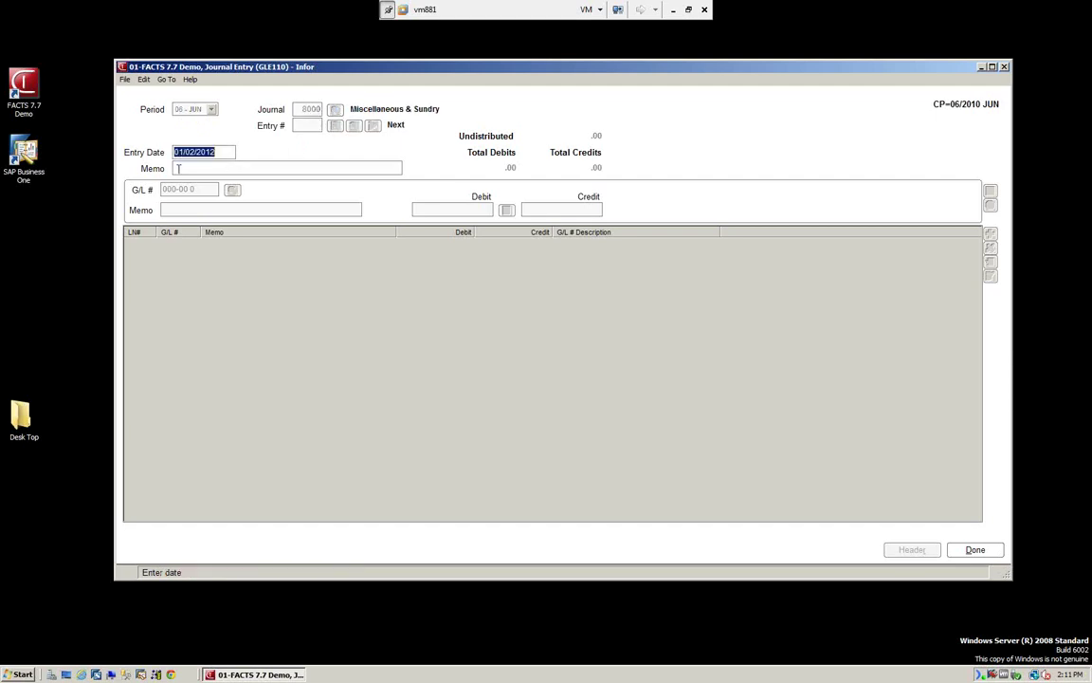
# Try to date the June entry 05/10/2010, abandon the entry and exit Journal Entry.
pyautogui.write('05/')
pyautogui.write('10')
pyautogui.press('Return')
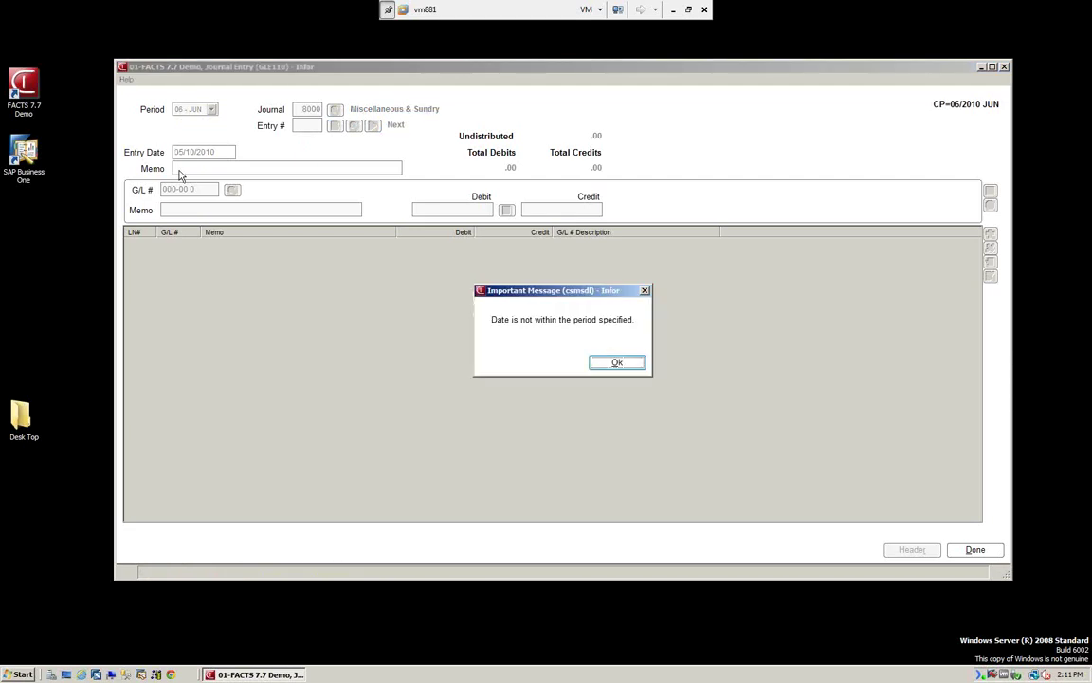
pyautogui.click(616, 365)
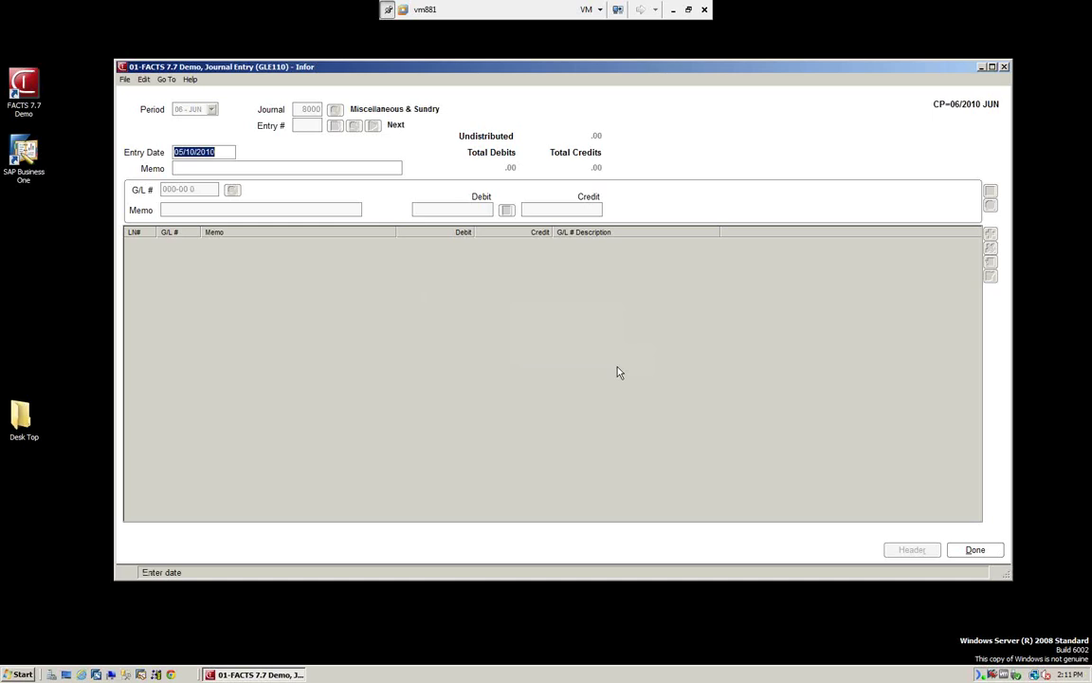
pyautogui.press('Return')
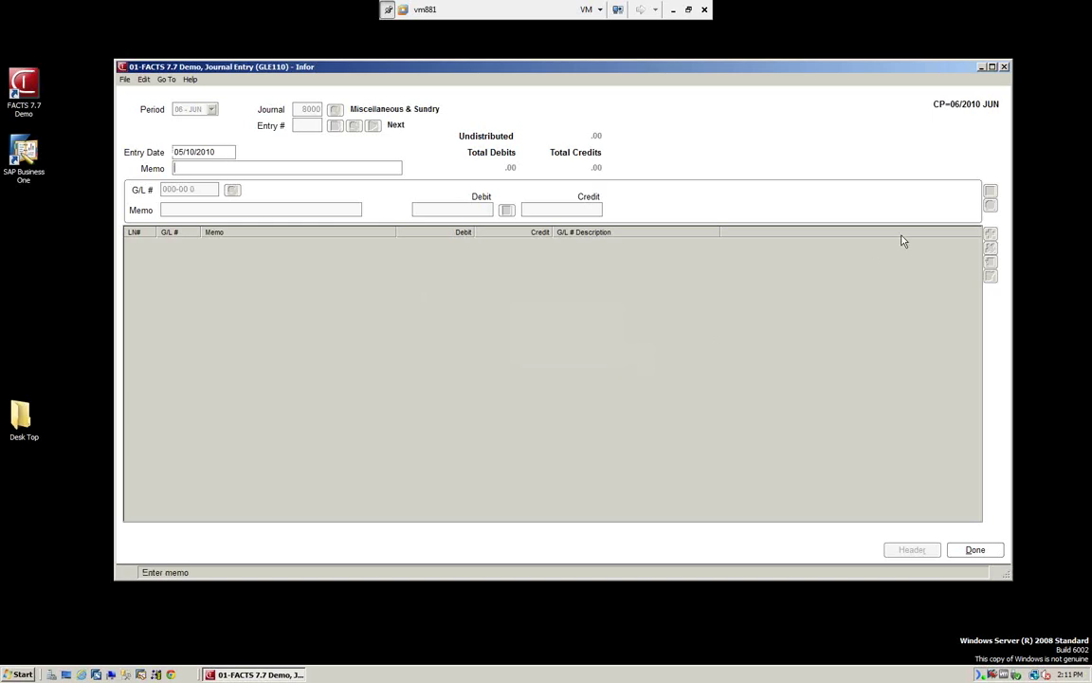
pyautogui.click(975, 549)
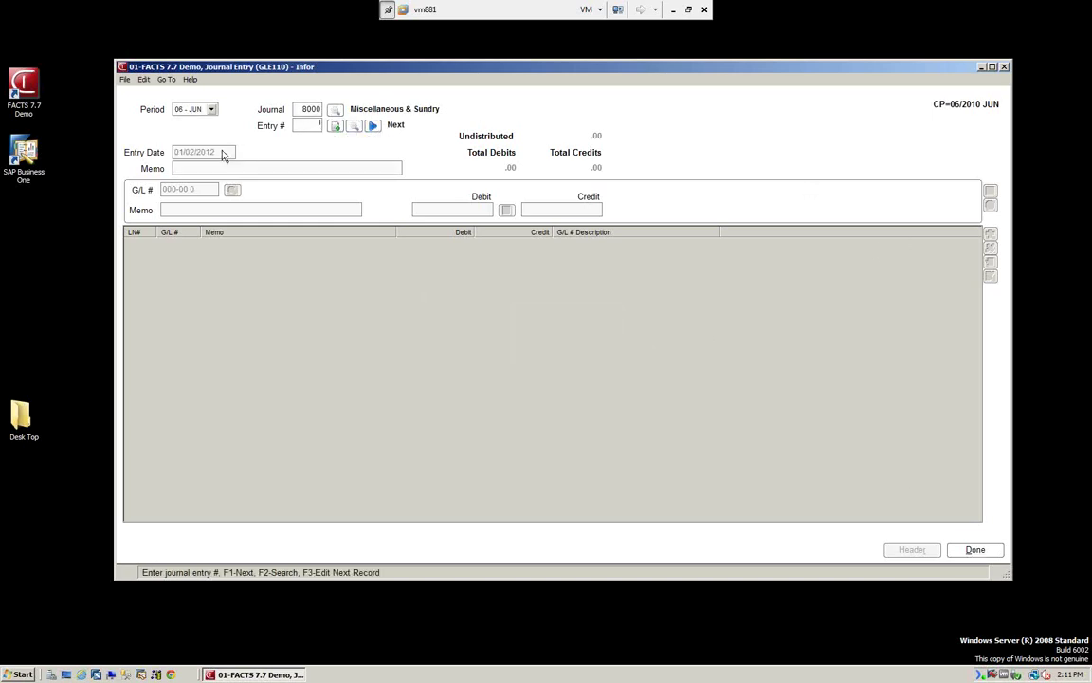
pyautogui.click(124, 78)
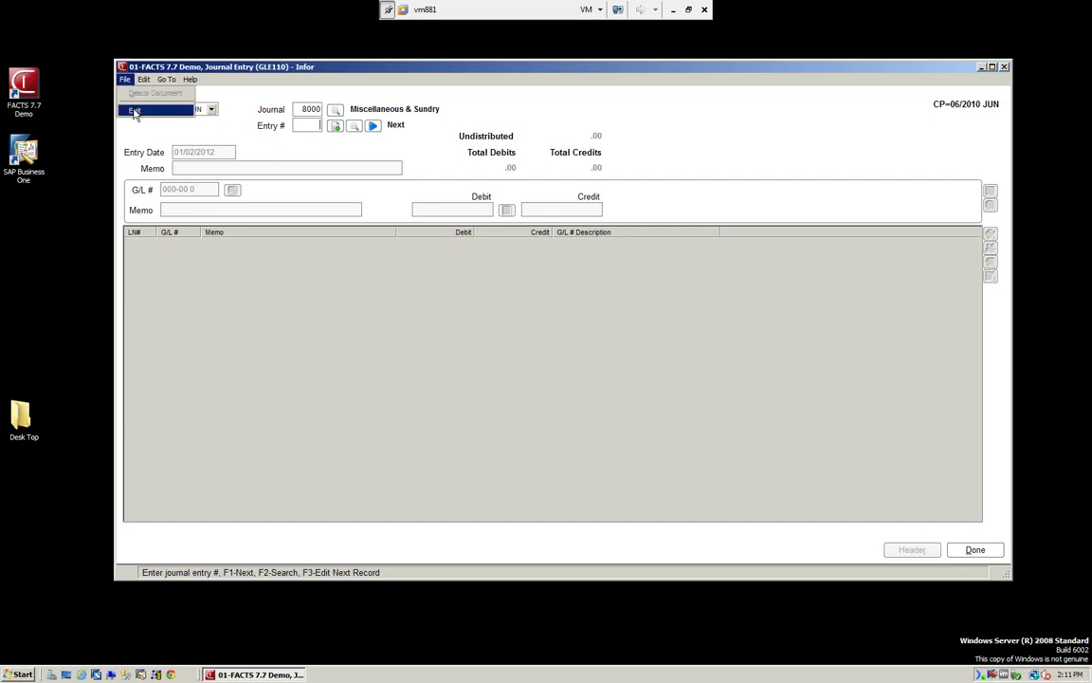
pyautogui.click(135, 112)
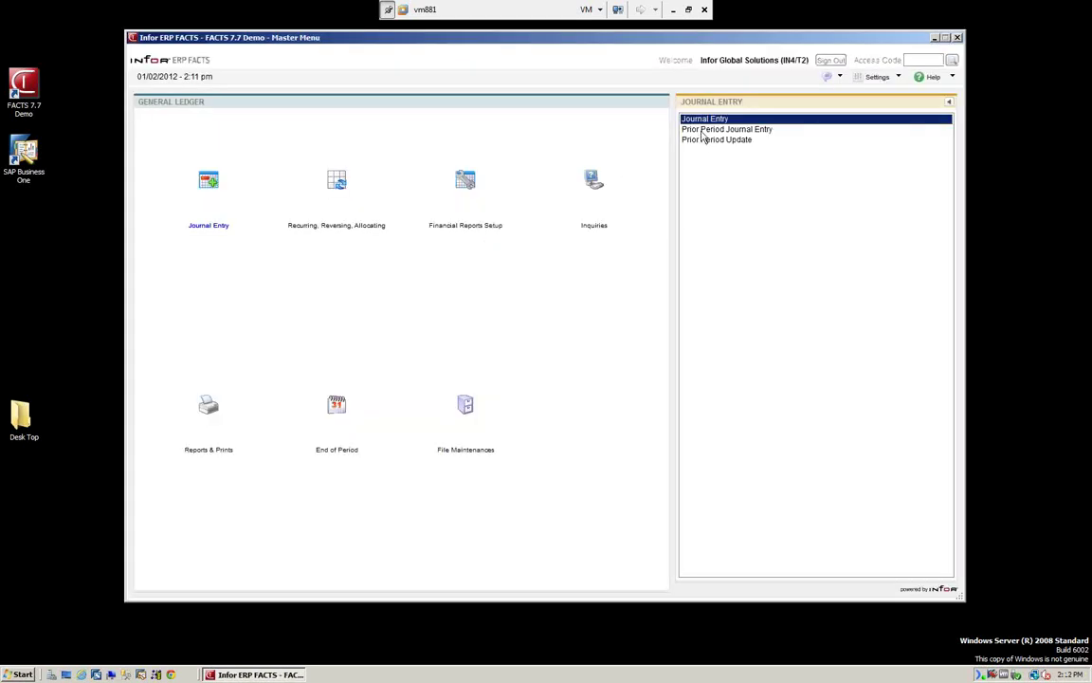
# Open Prior Period Journal Entry and start a new entry for period 12 - DEC in journal 8000.
pyautogui.click(730, 129)
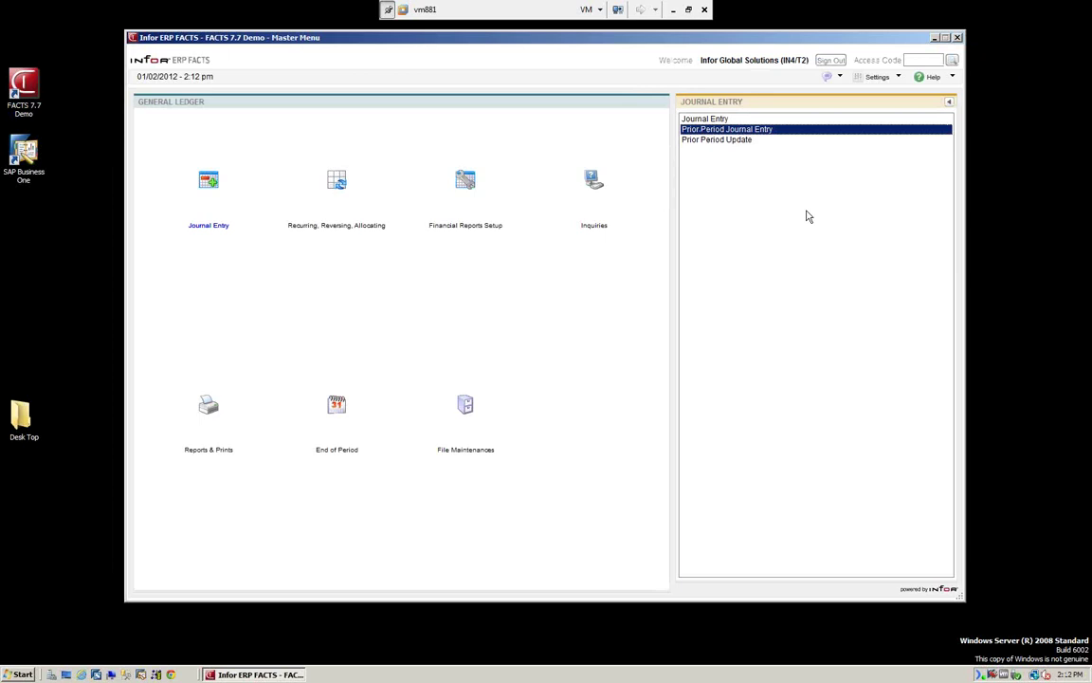
pyautogui.press('Return')
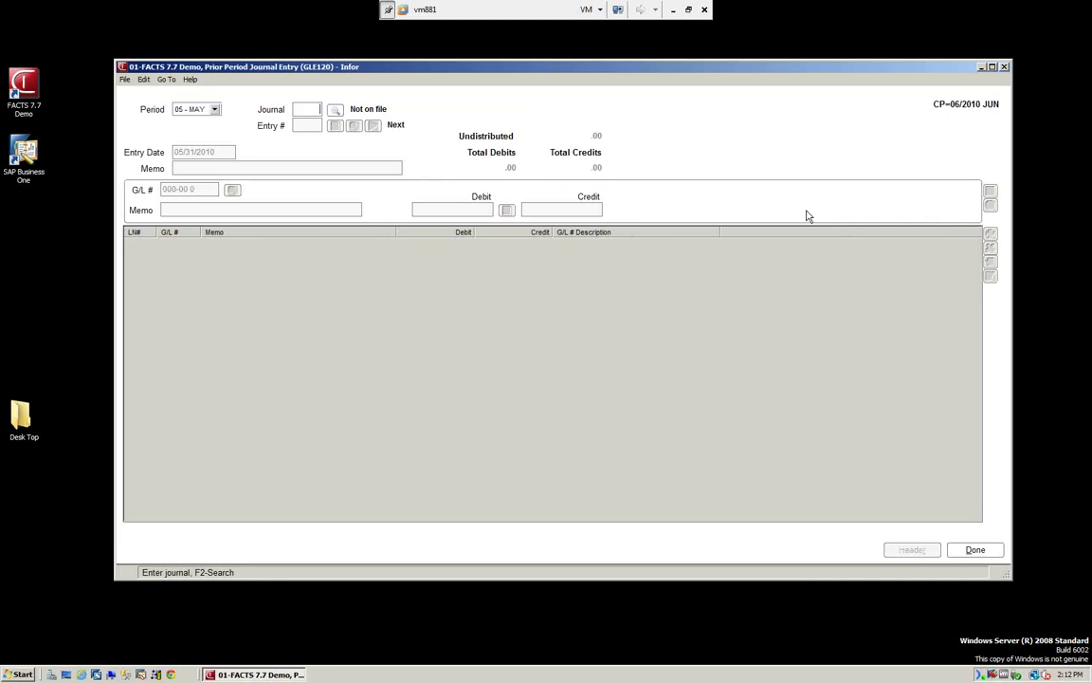
pyautogui.click(215, 109)
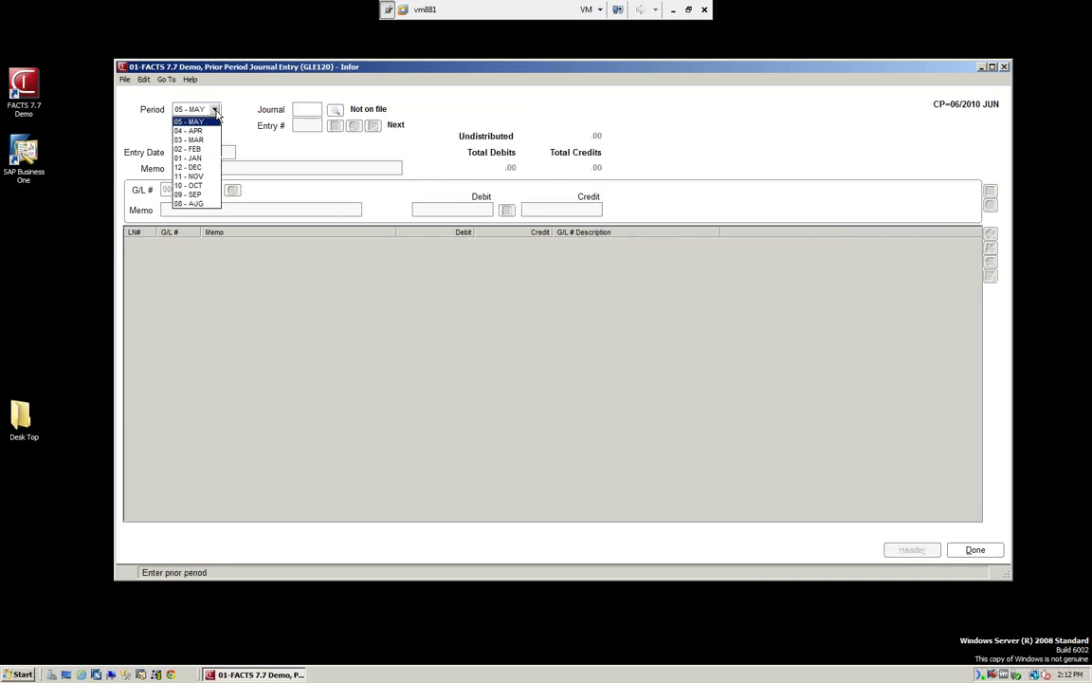
pyautogui.click(188, 167)
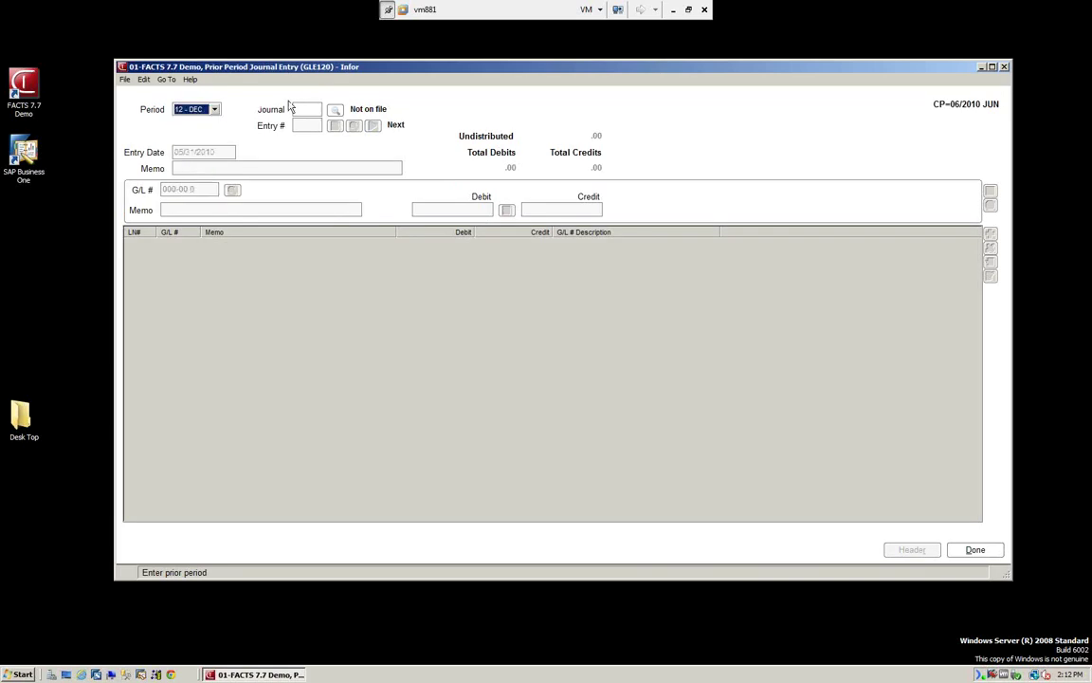
pyautogui.press('Tab')
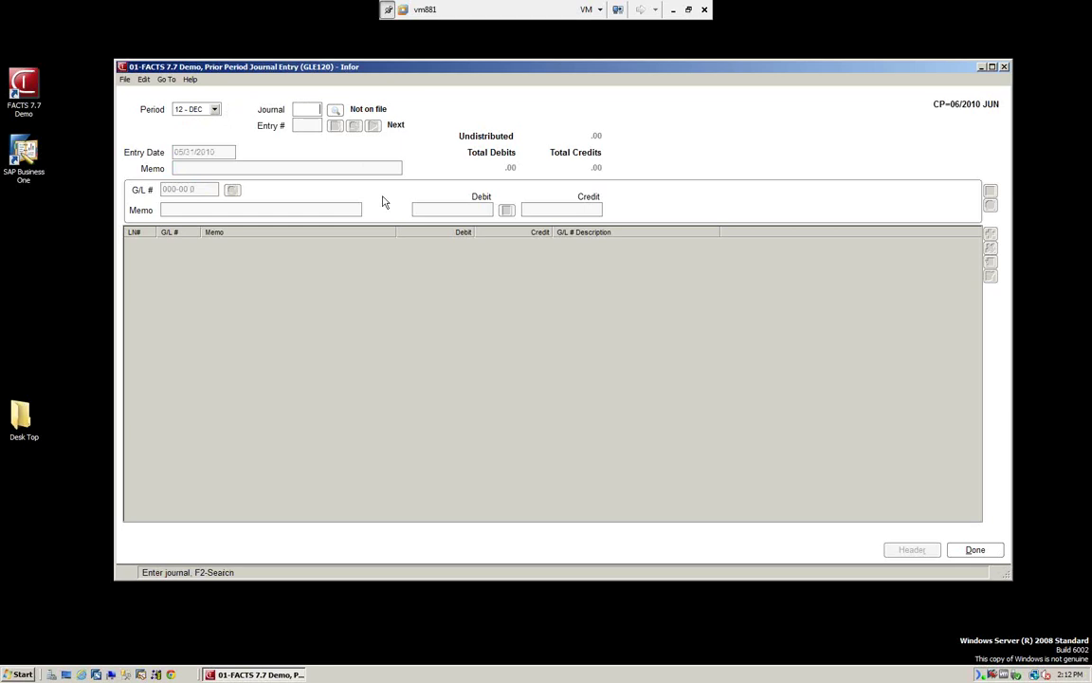
pyautogui.write('8000')
pyautogui.press('Tab')
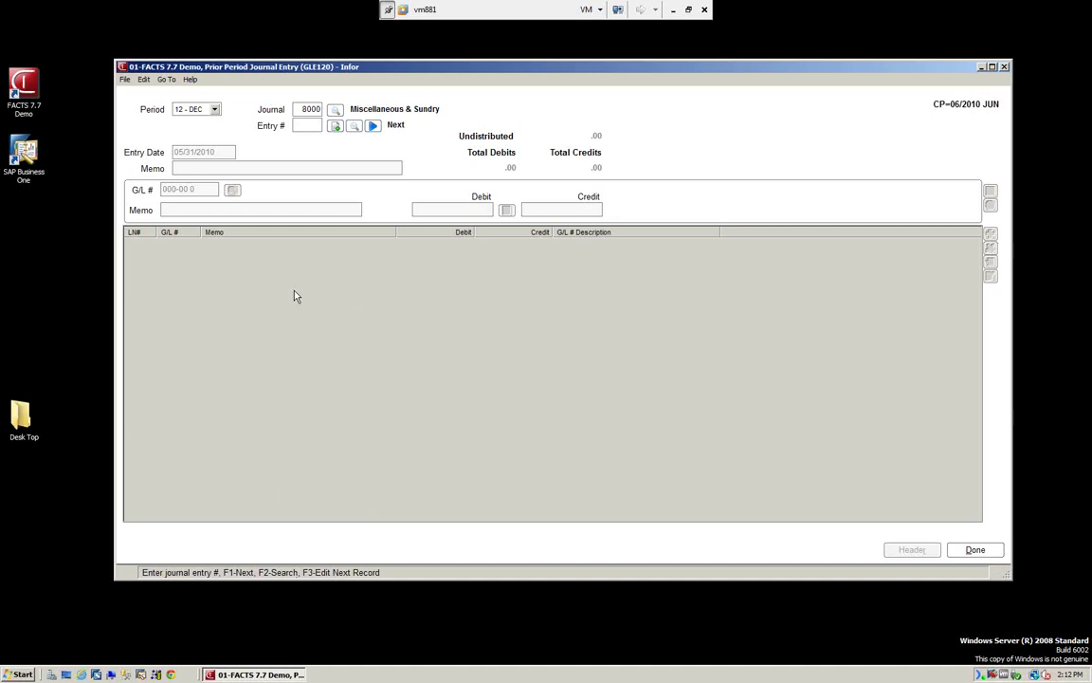
pyautogui.press('Return')
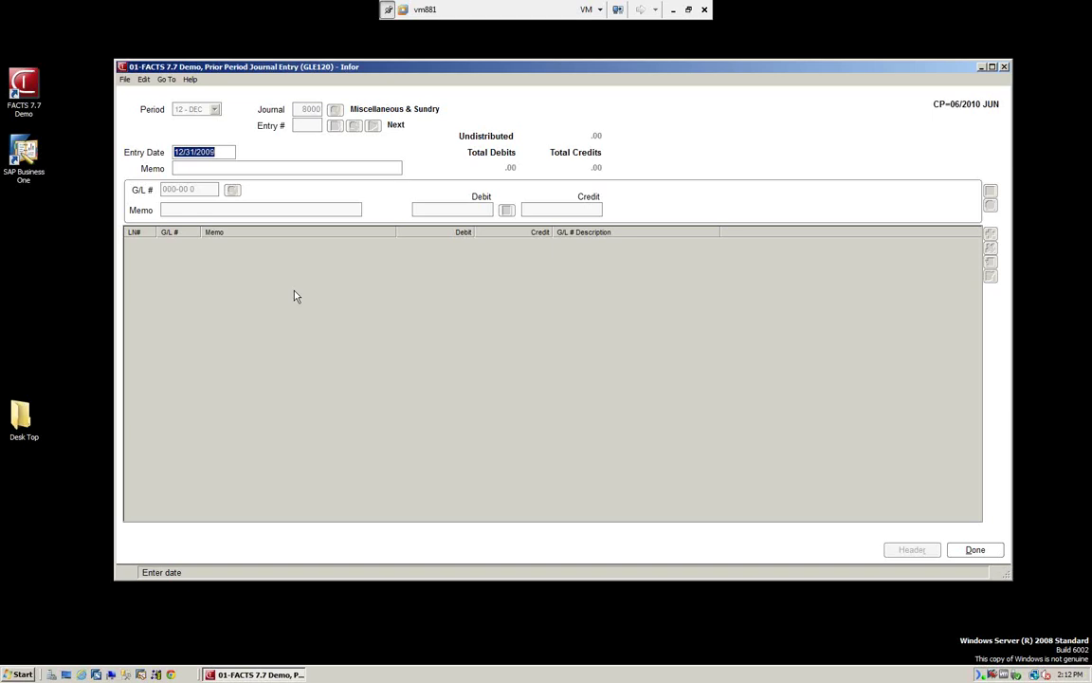
# Accept 12/31/2009 as the entry date and enter the memo YEAR END ADJUSTMNET.
pyautogui.press('Tab')
pyautogui.write('YEAR')
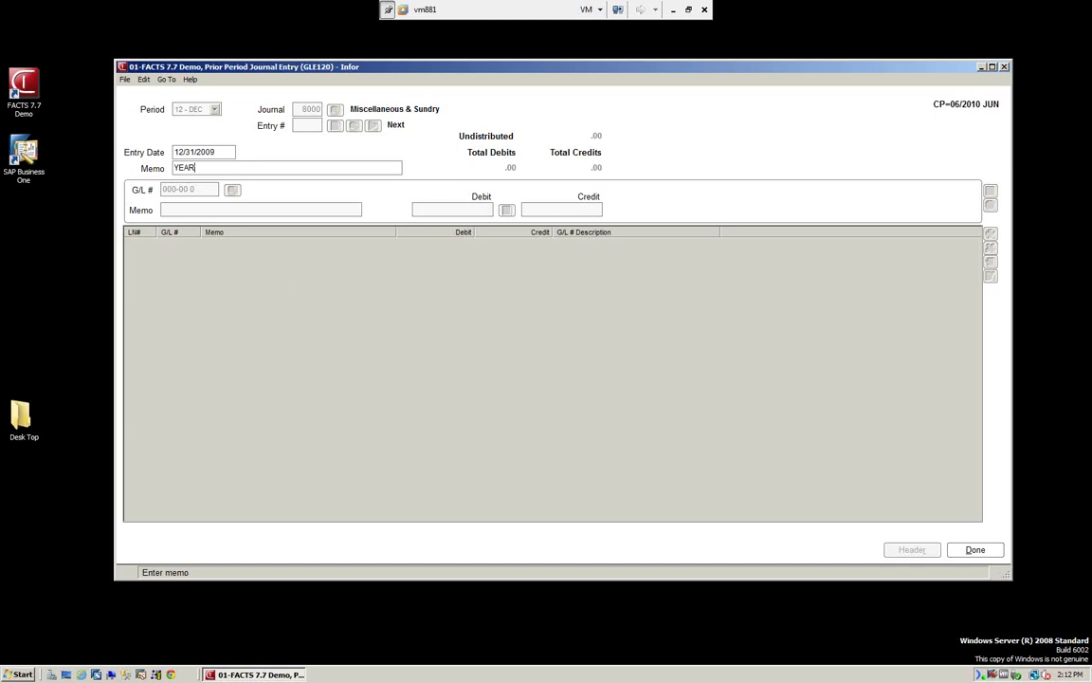
pyautogui.write(' END ADJUSTMNET')
pyautogui.press('Return')
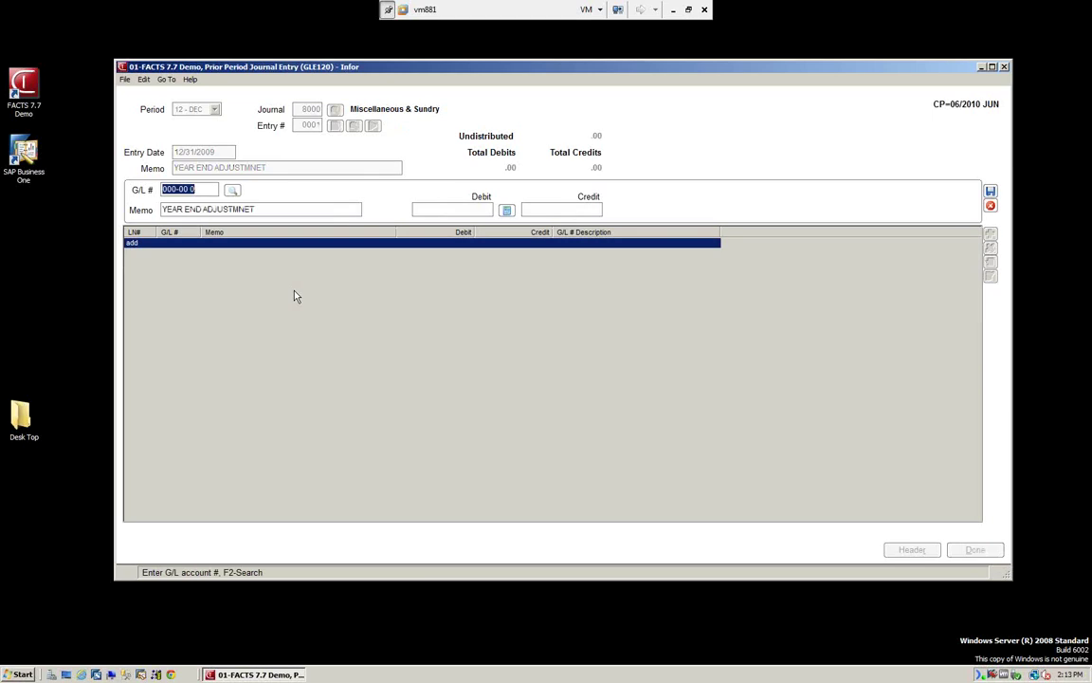
# Add a journal line for Miscellaneous Expense account 630-01-1 with a debit of 25.
pyautogui.press('F2')
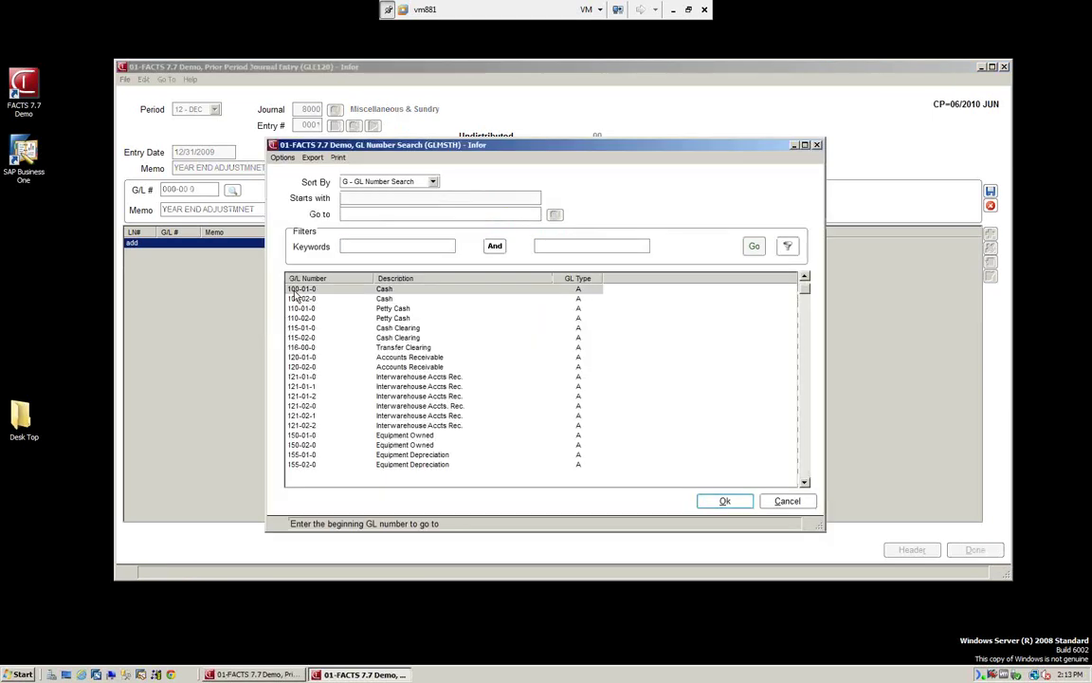
pyautogui.write('6')
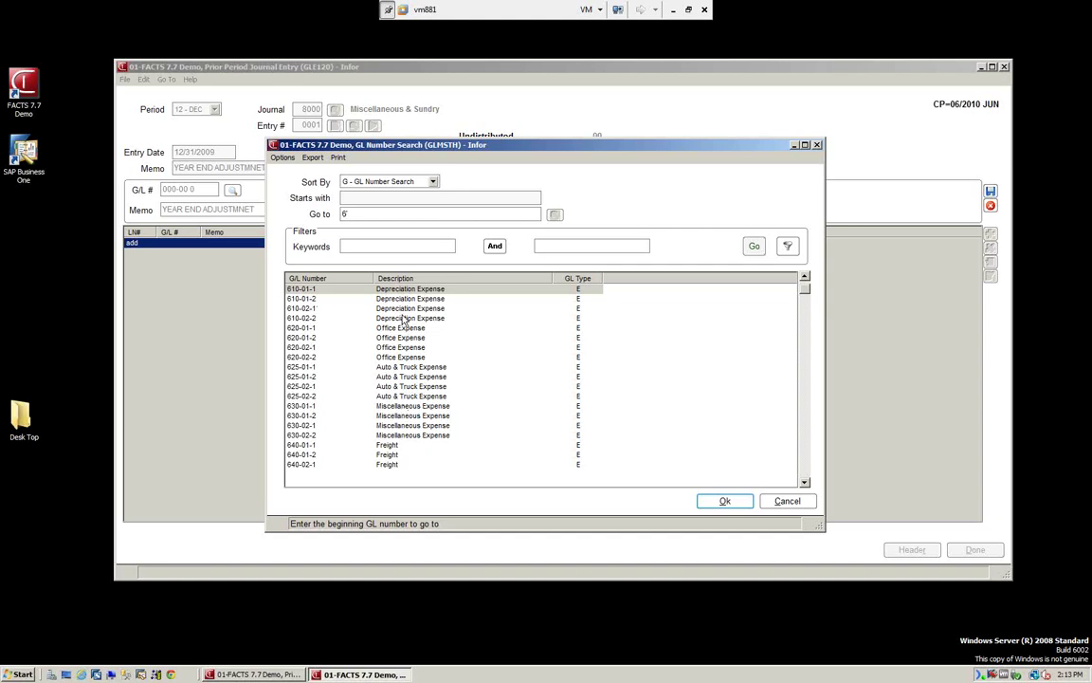
pyautogui.click(391, 408)
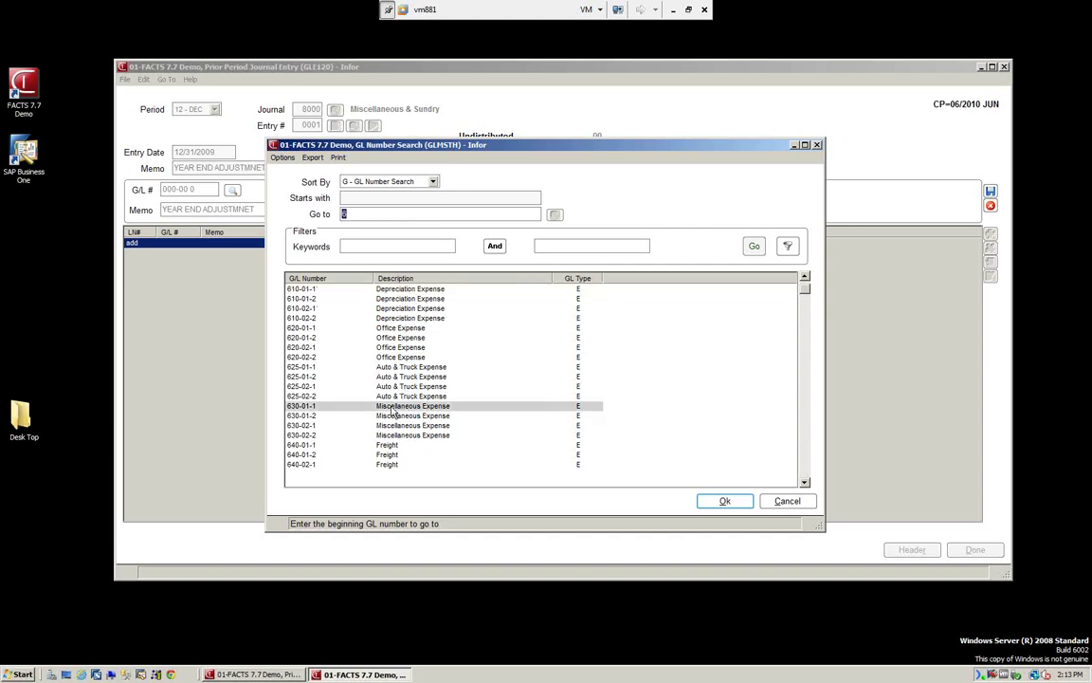
pyautogui.click(723, 502)
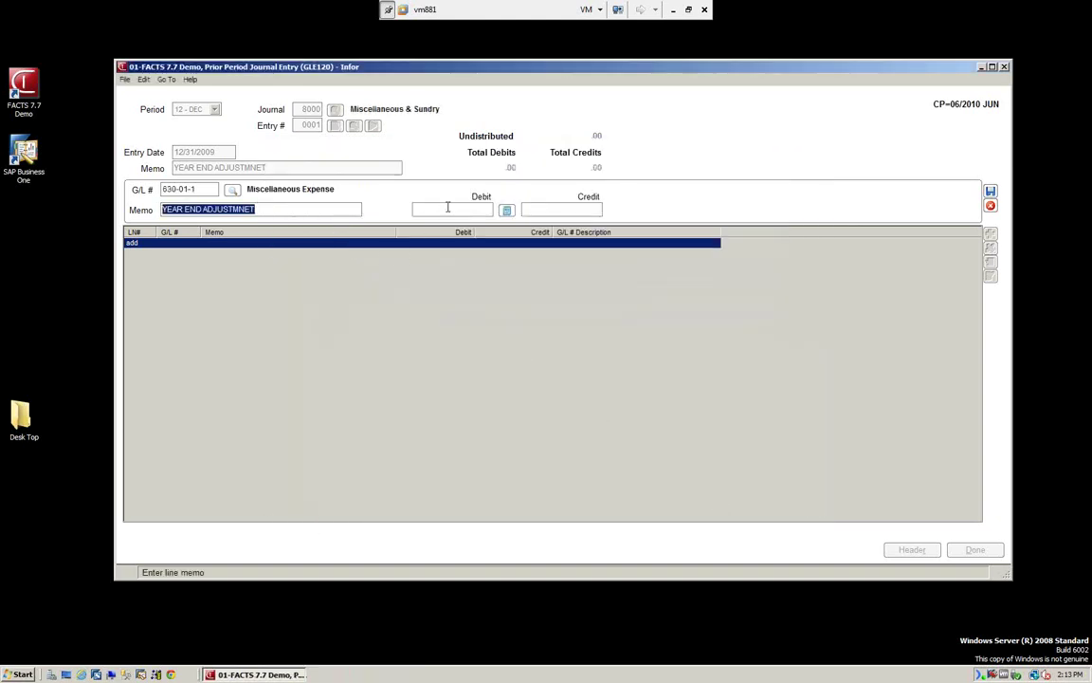
pyautogui.press('Return')
pyautogui.write('25')
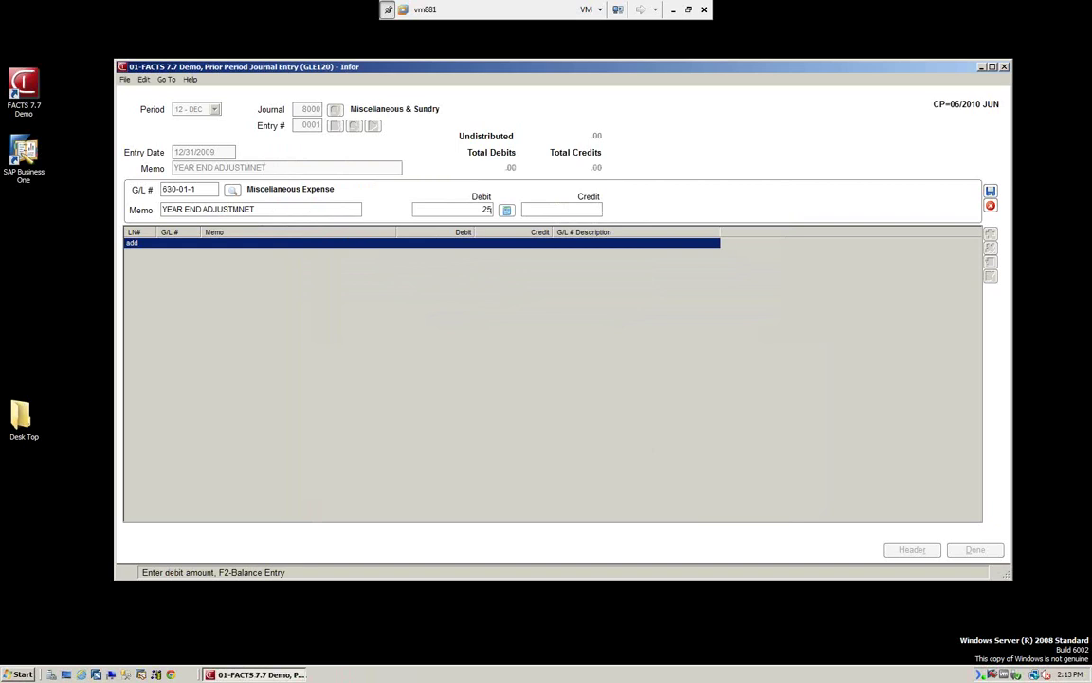
pyautogui.press('Return')
# Add a balancing journal line for Printing account 715-02-1 with a credit of 25.
pyautogui.press('F2')
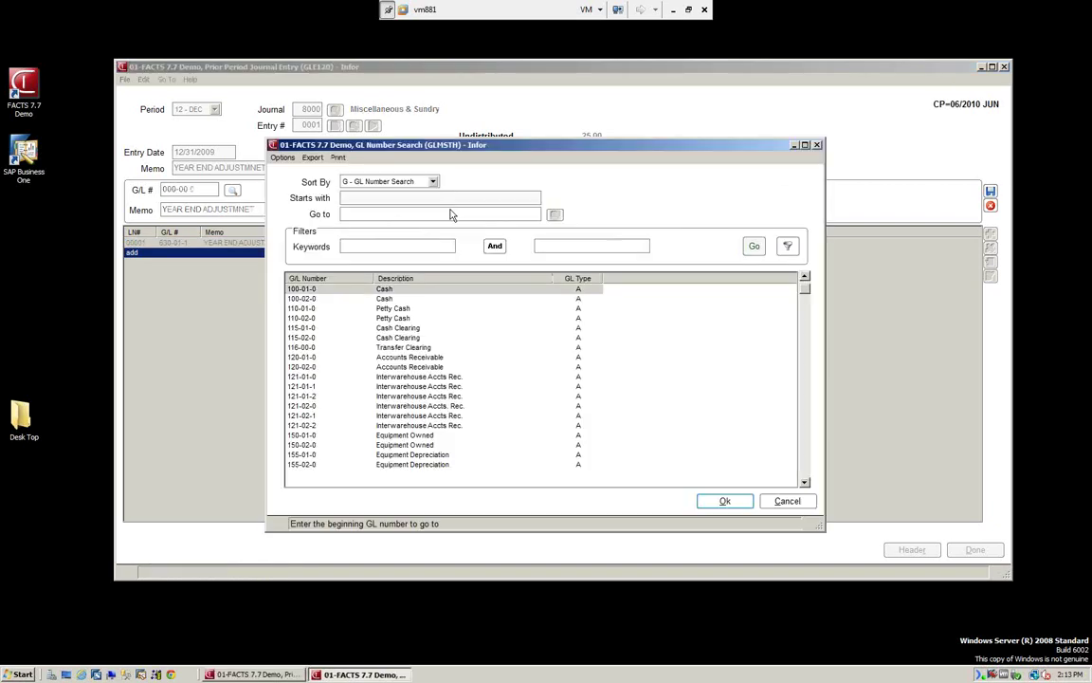
pyautogui.write('7')
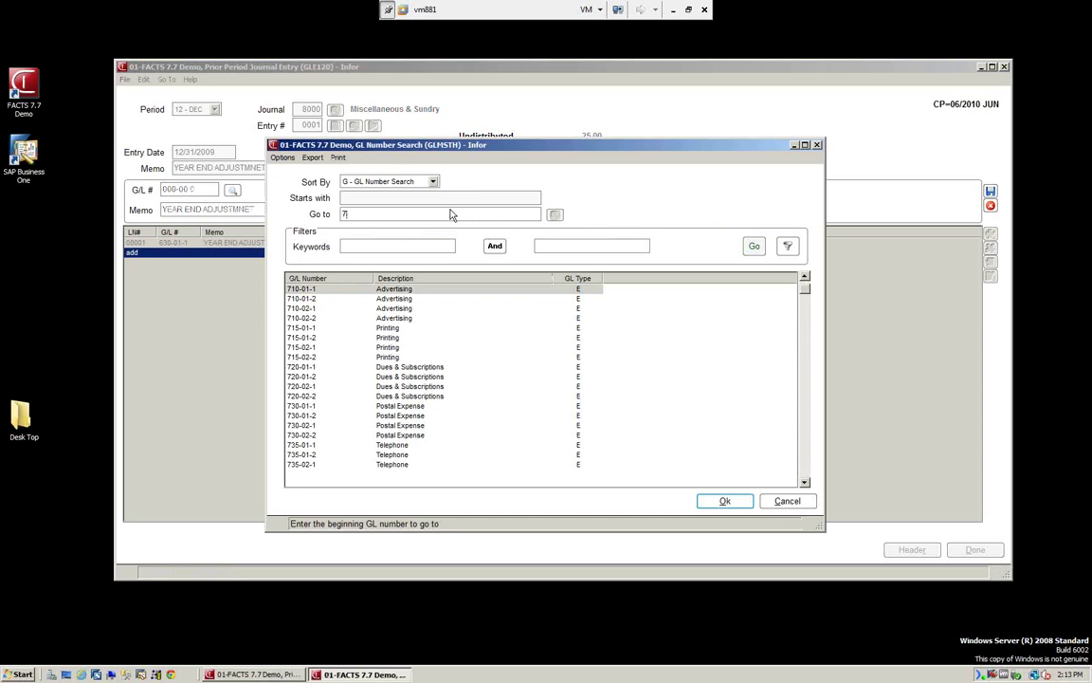
pyautogui.click(380, 347)
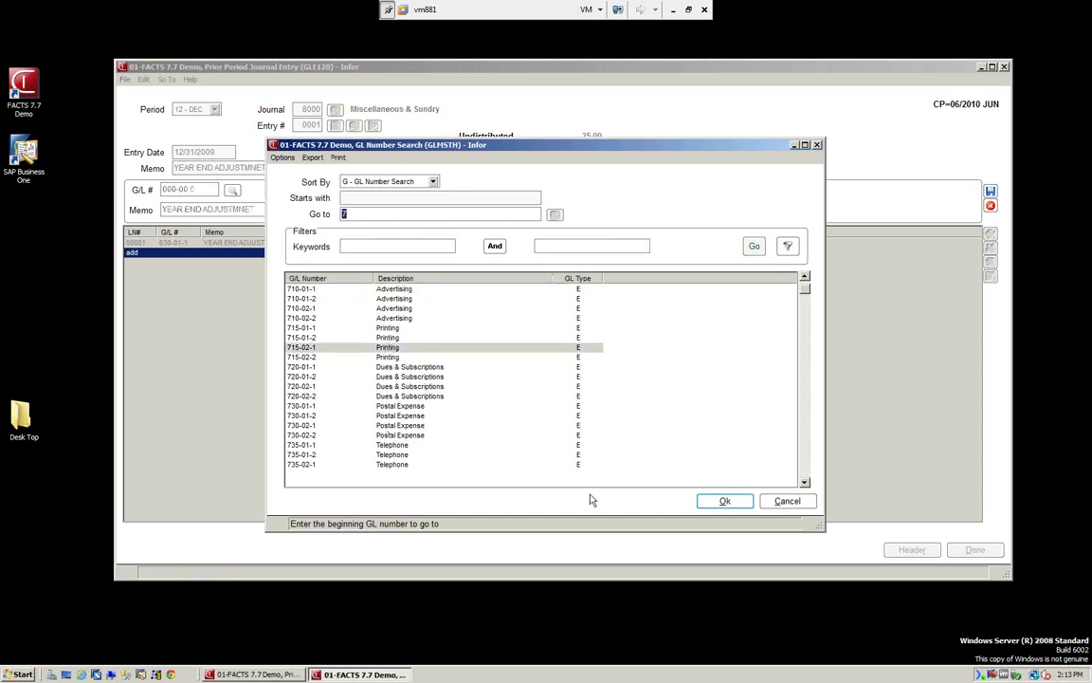
pyautogui.click(725, 501)
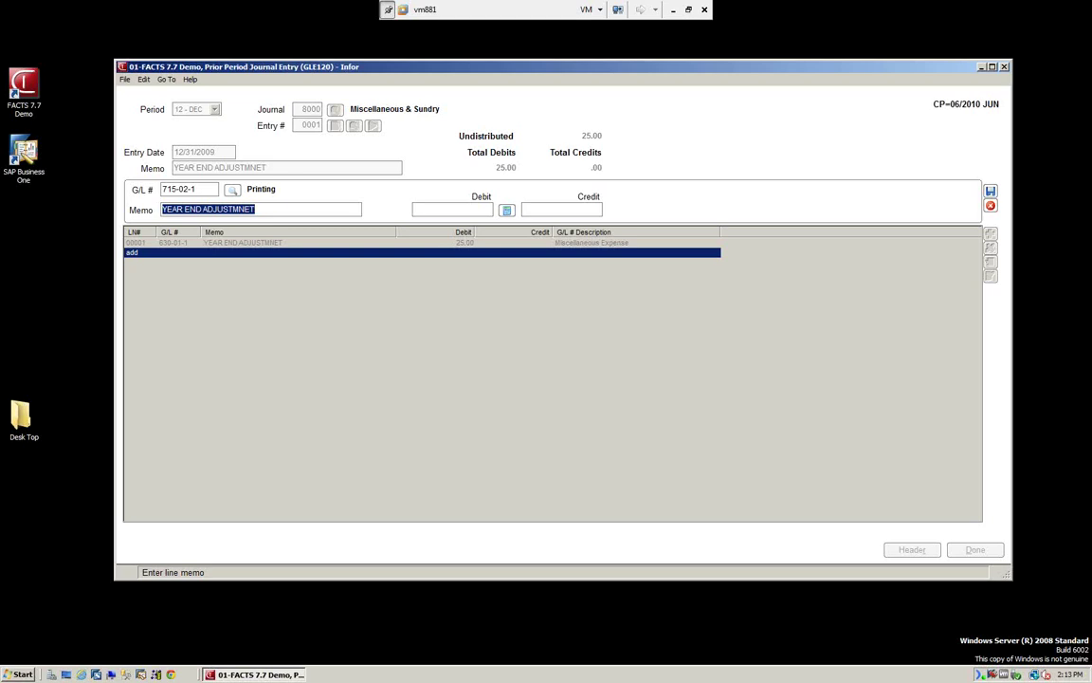
pyautogui.press('Return')
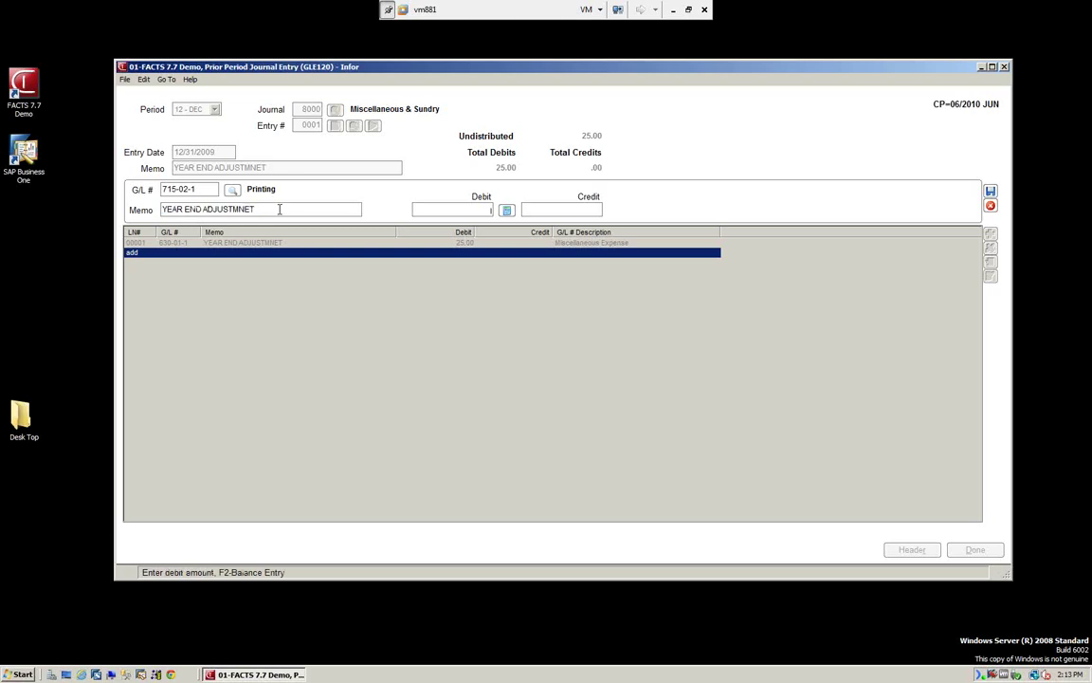
pyautogui.write('25')
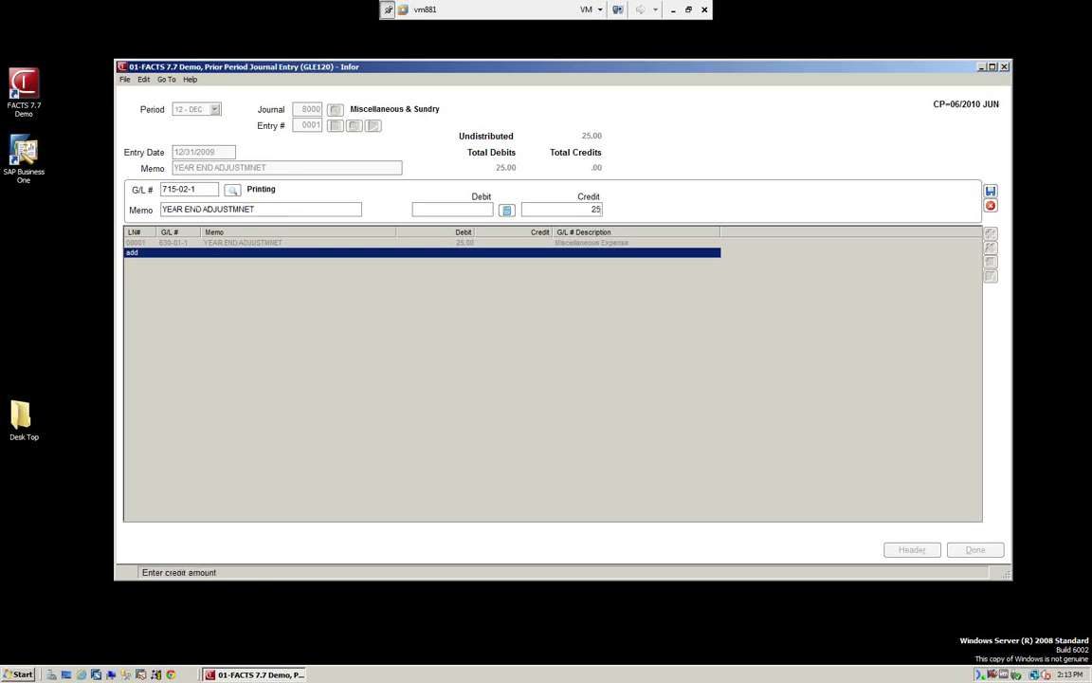
pyautogui.press('Return')
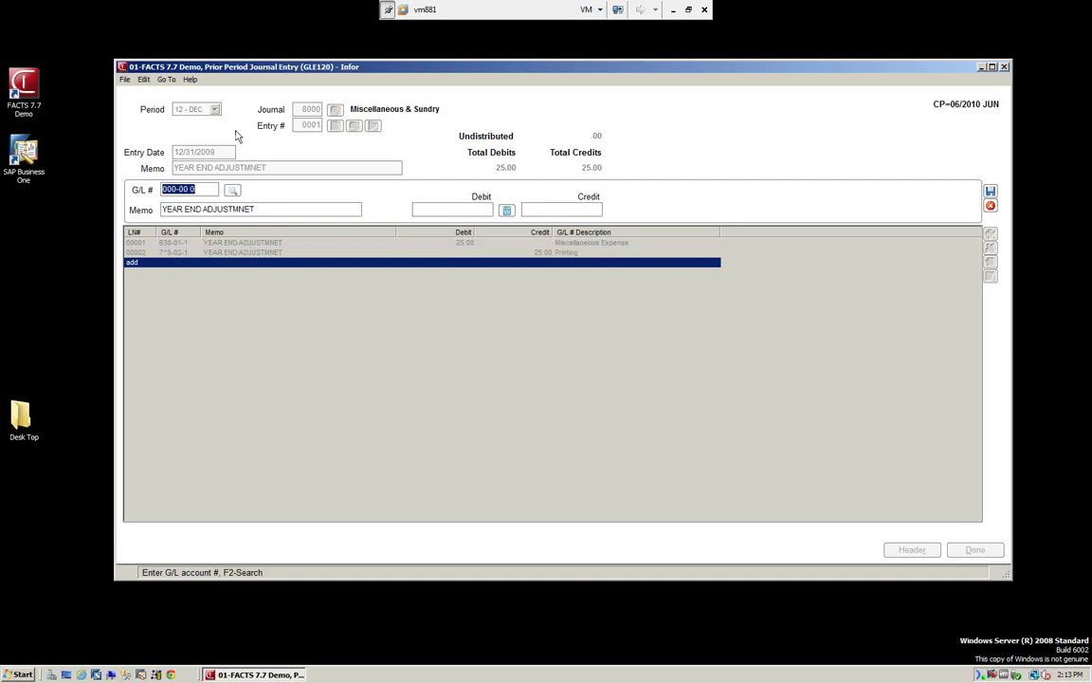
# Leave line entry, complete the December year-end entry and close Prior Period Journal Entry.
pyautogui.press('Escape')
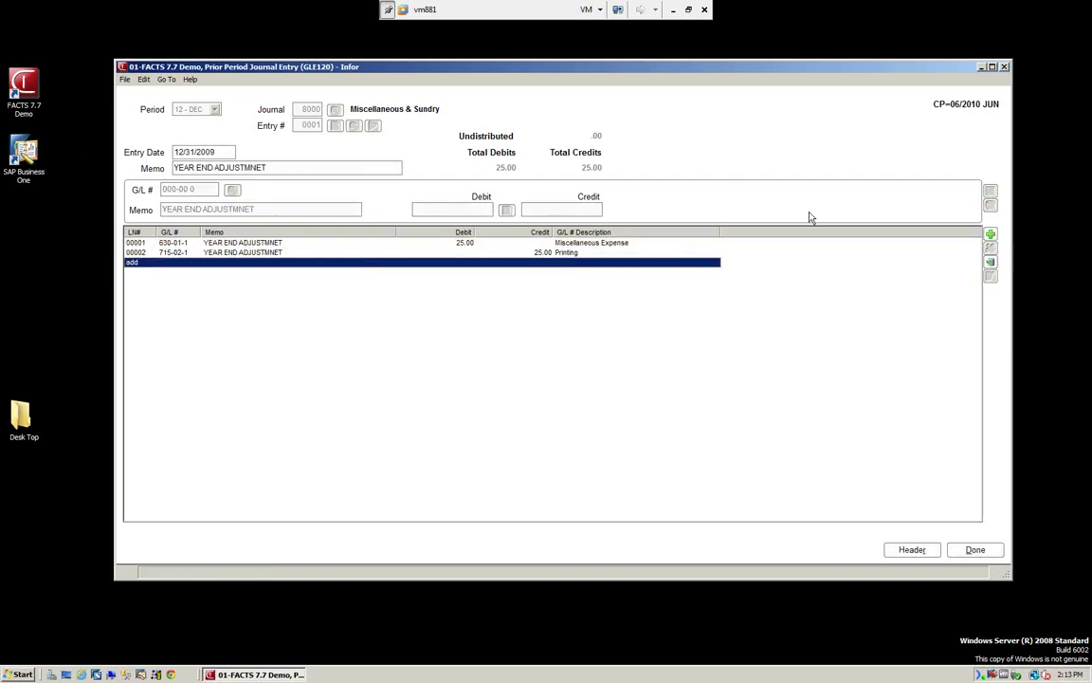
pyautogui.click(974, 550)
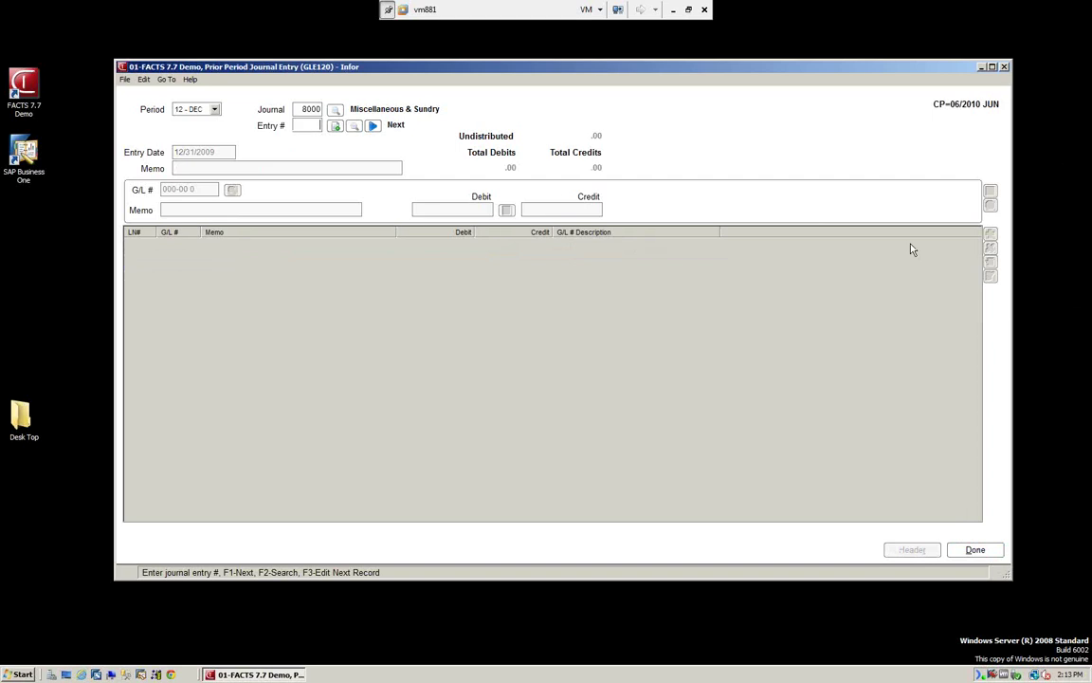
pyautogui.click(975, 551)
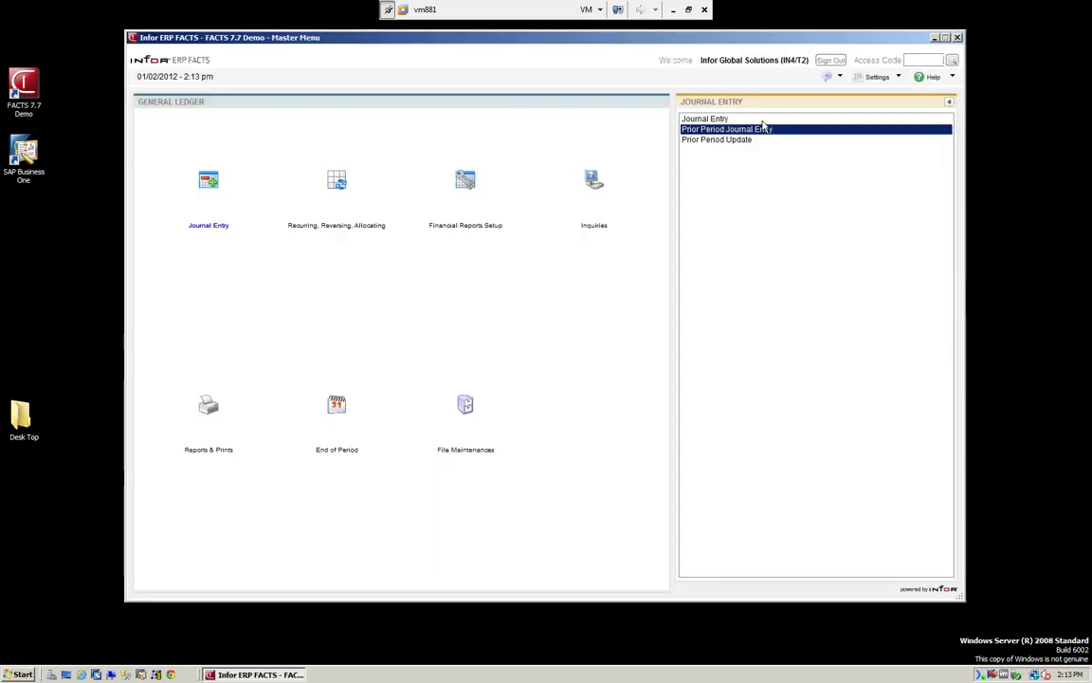
# Start the Prior Period Update with the prior period left blank, and decline the close with NO - Do not close.
pyautogui.click(706, 140)
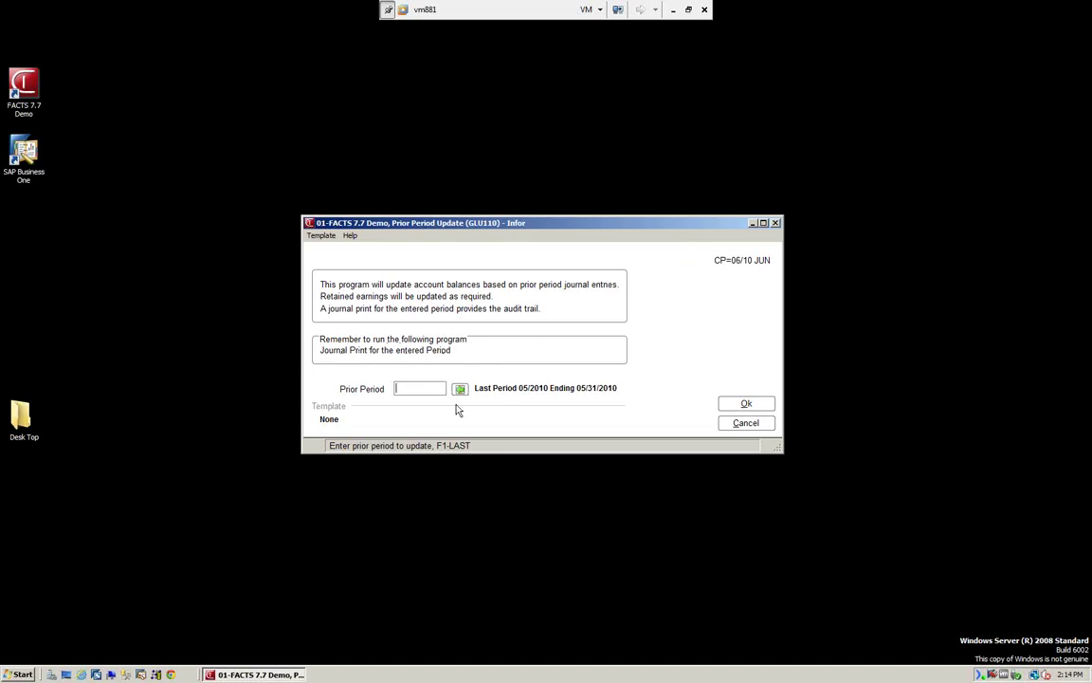
pyautogui.press('Tab')
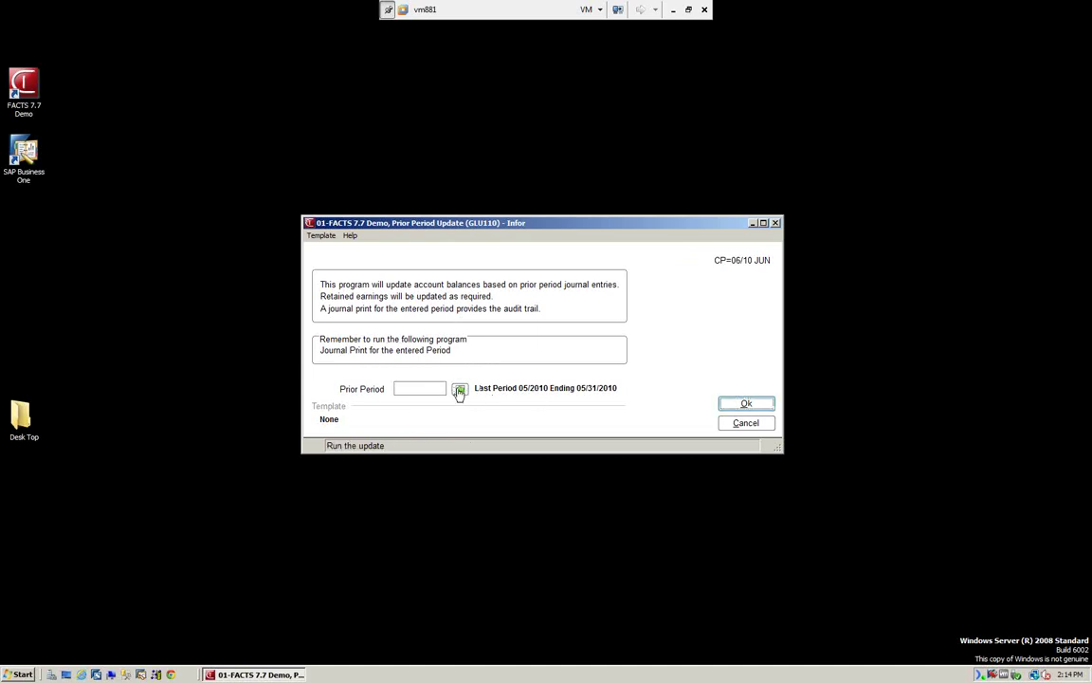
pyautogui.hotkey('shift', 'Tab')
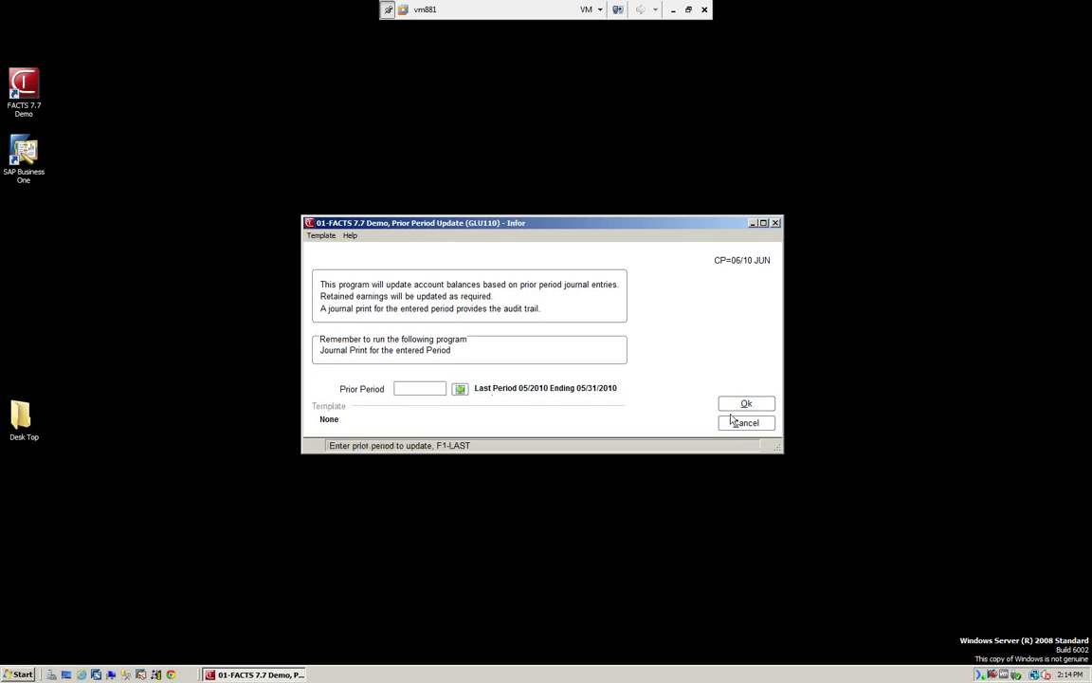
pyautogui.click(745, 405)
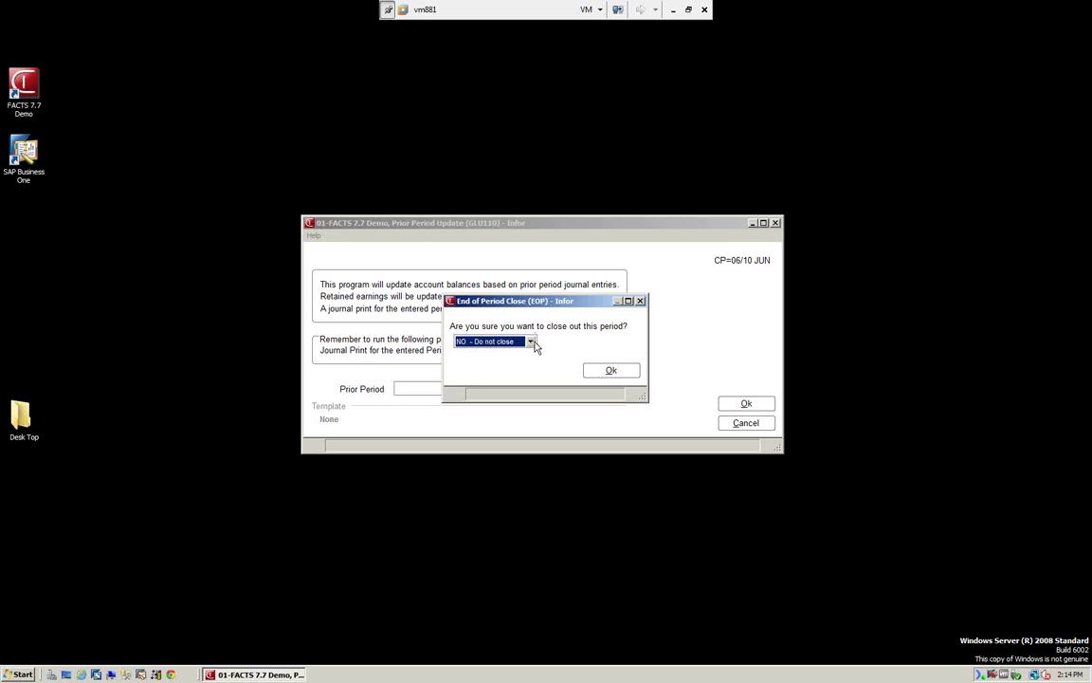
pyautogui.click(610, 371)
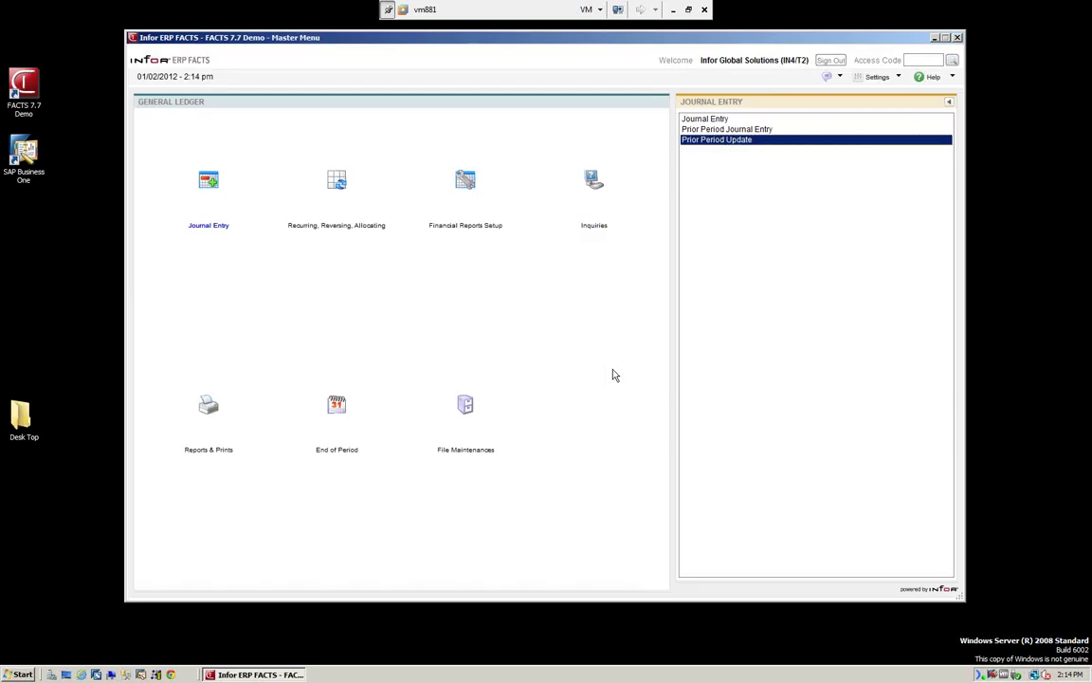
# Reopen Prior Period Update to review its prior period setting, and cancel it without running the update.
pyautogui.doubleClick(713, 142)
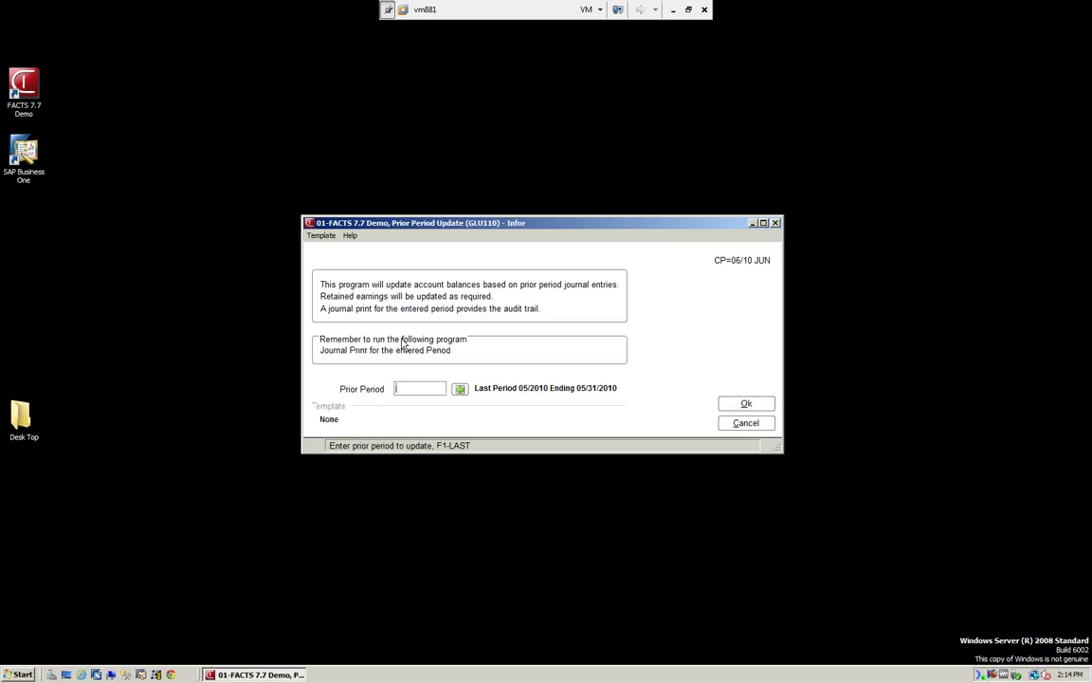
pyautogui.press('Return')
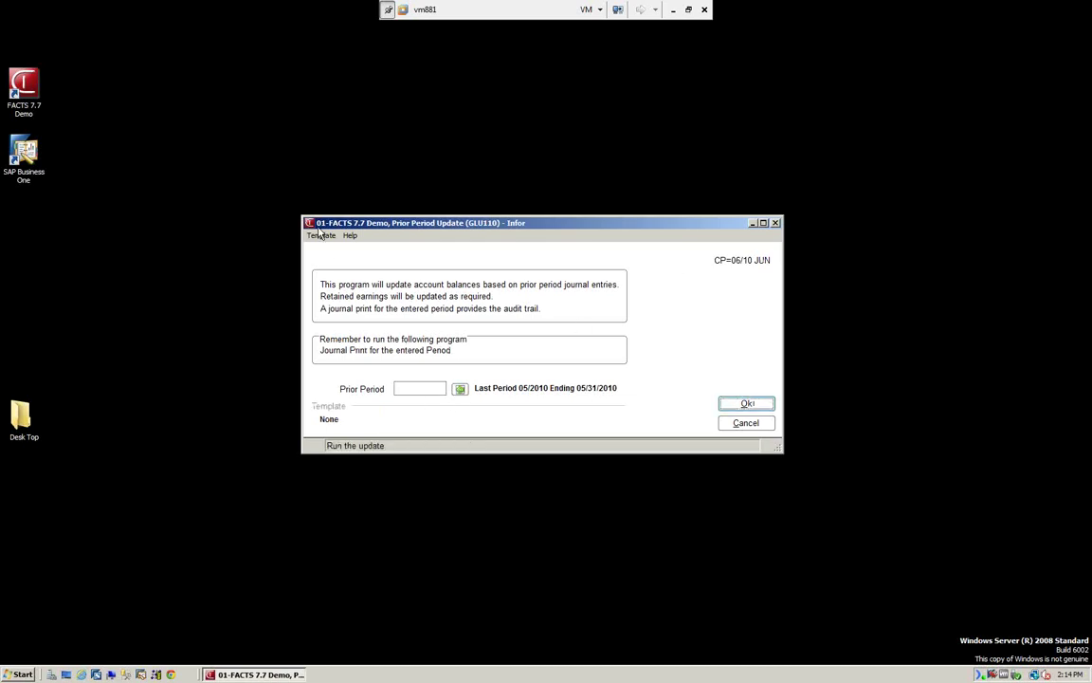
pyautogui.click(748, 425)
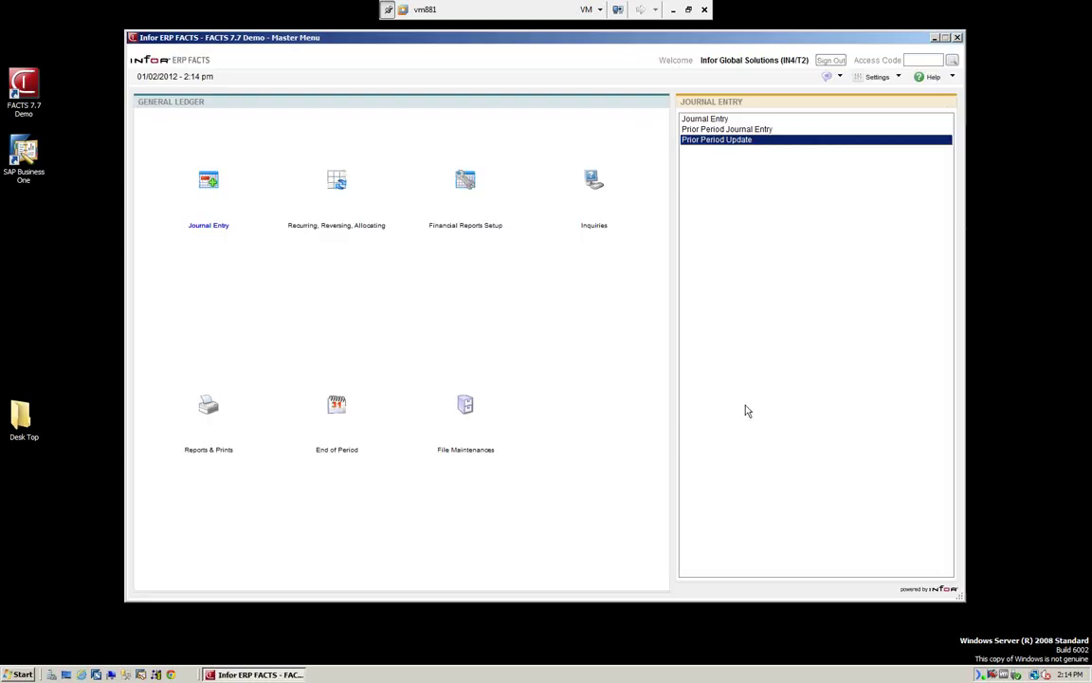
# Reopen Prior Period Journal Entry and check the list of available prior periods without changing the period.
pyautogui.doubleClick(699, 130)
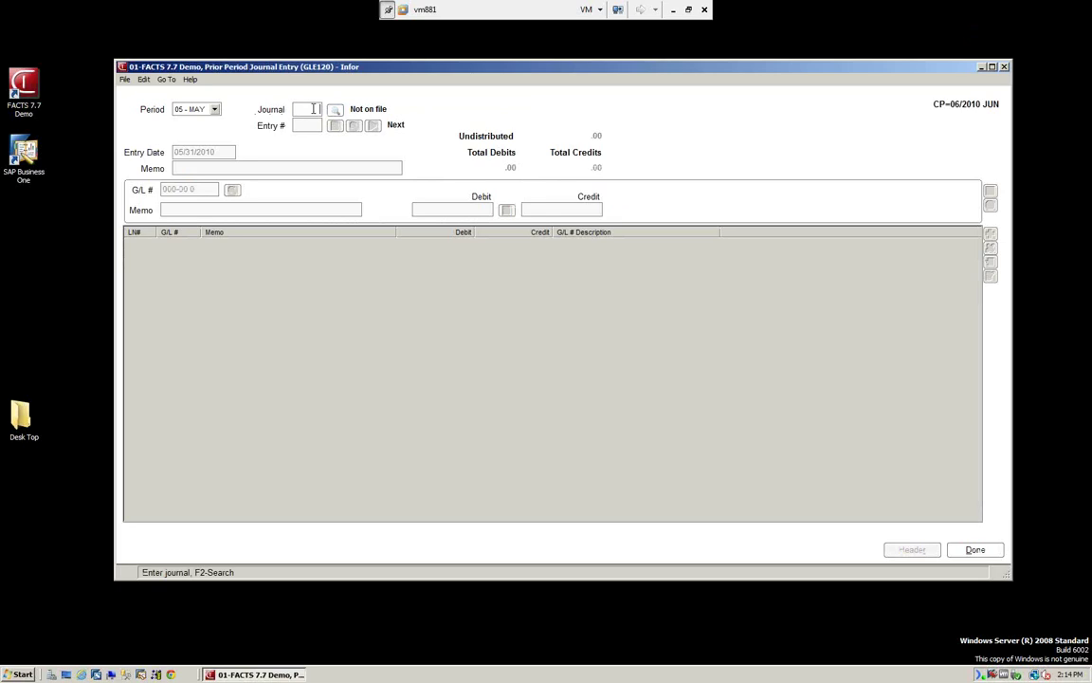
pyautogui.click(214, 110)
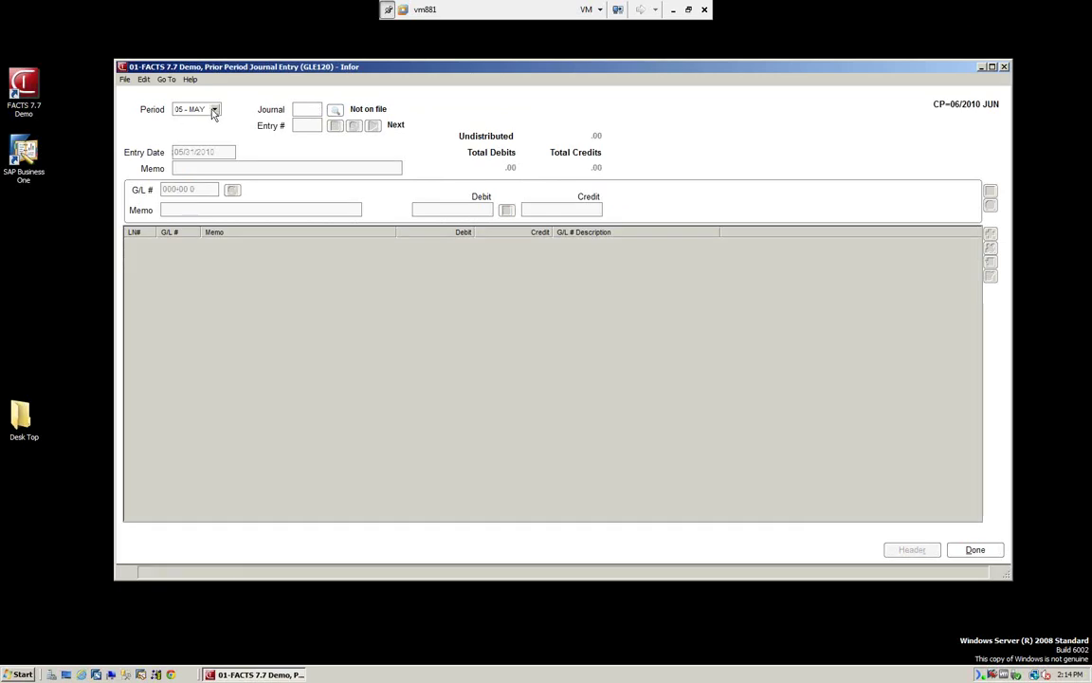
pyautogui.click(580, 363)
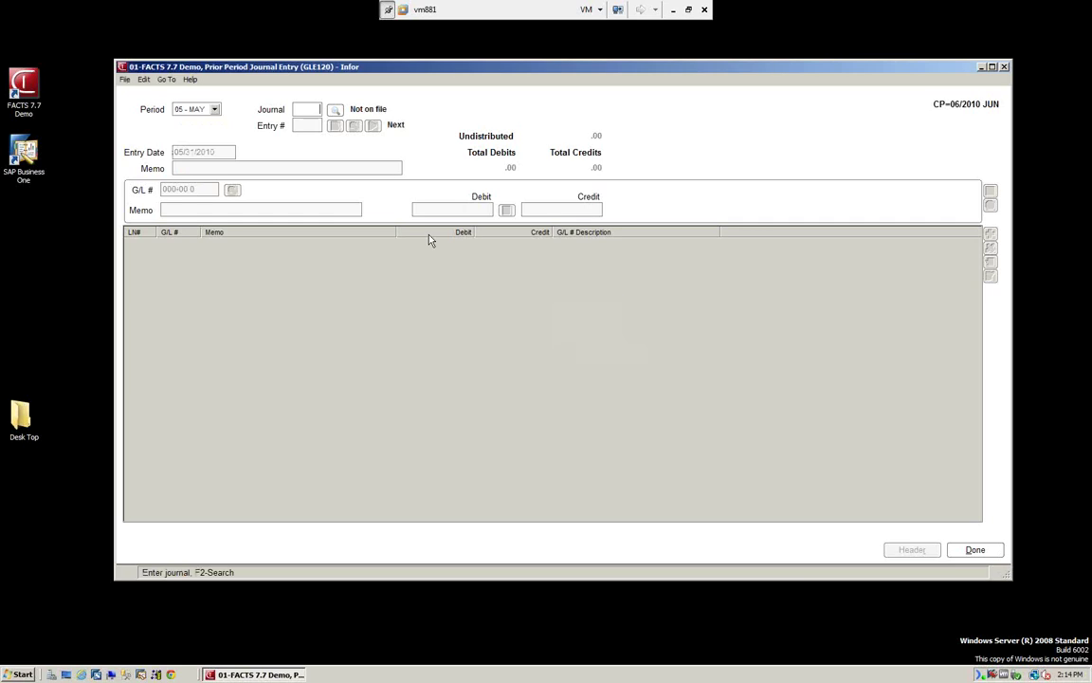
# Look up the December year-end adjustment, entry 0001 in journal 8000, to review its lines, and leave it without changes.
pyautogui.click(216, 110)
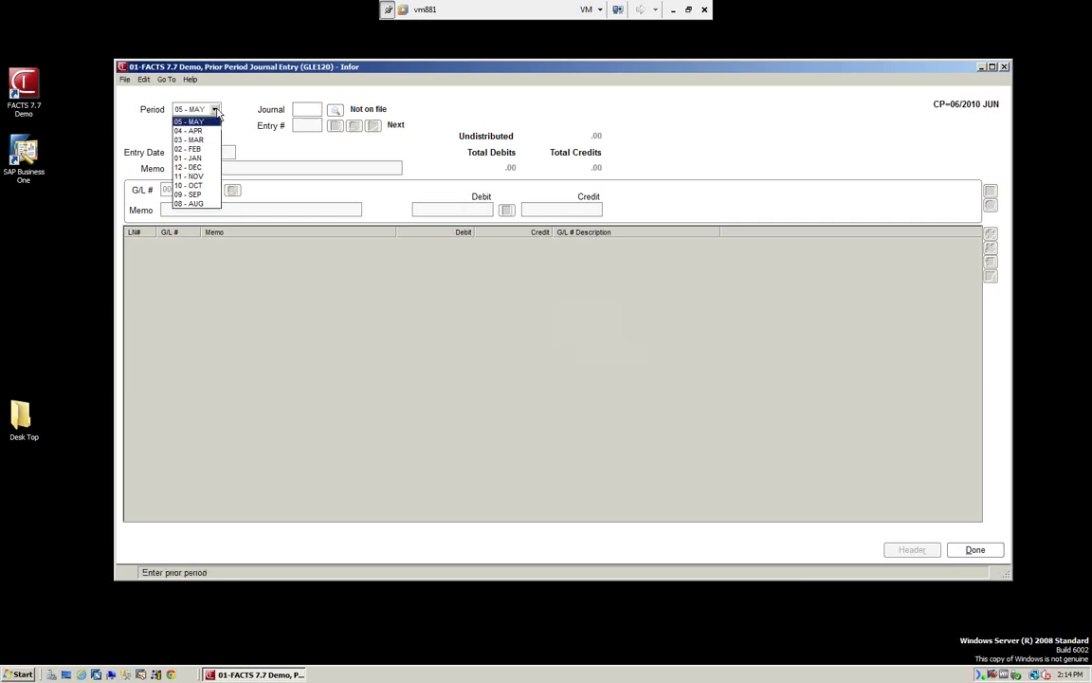
pyautogui.click(189, 166)
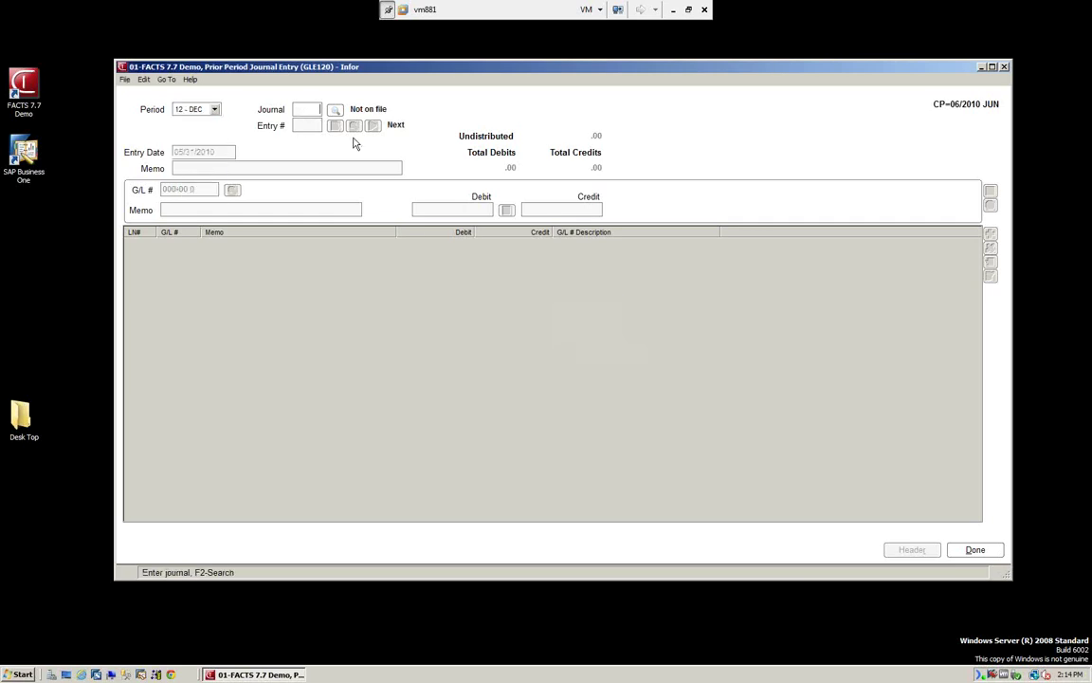
pyautogui.write('8000')
pyautogui.press('Tab')
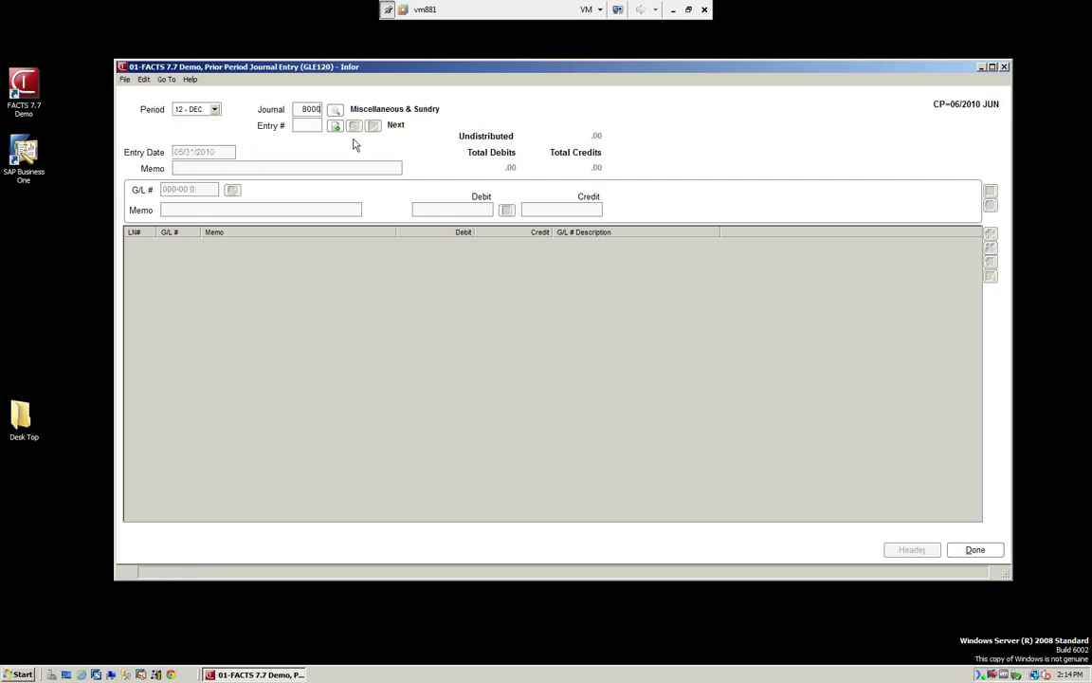
pyautogui.press('Return')
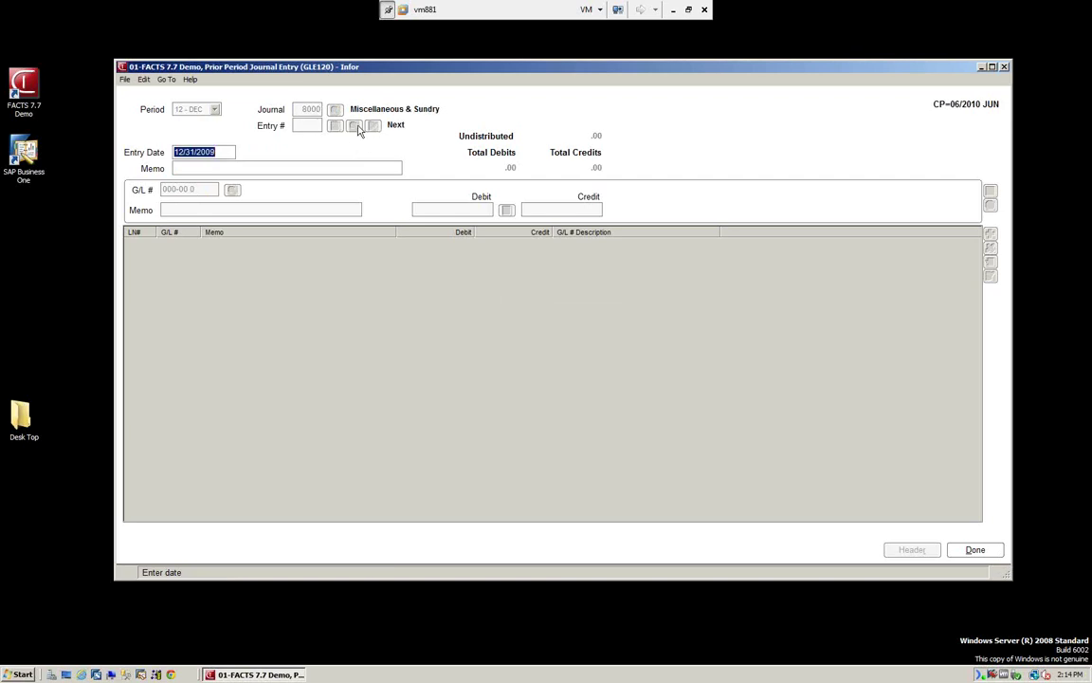
pyautogui.click(354, 126)
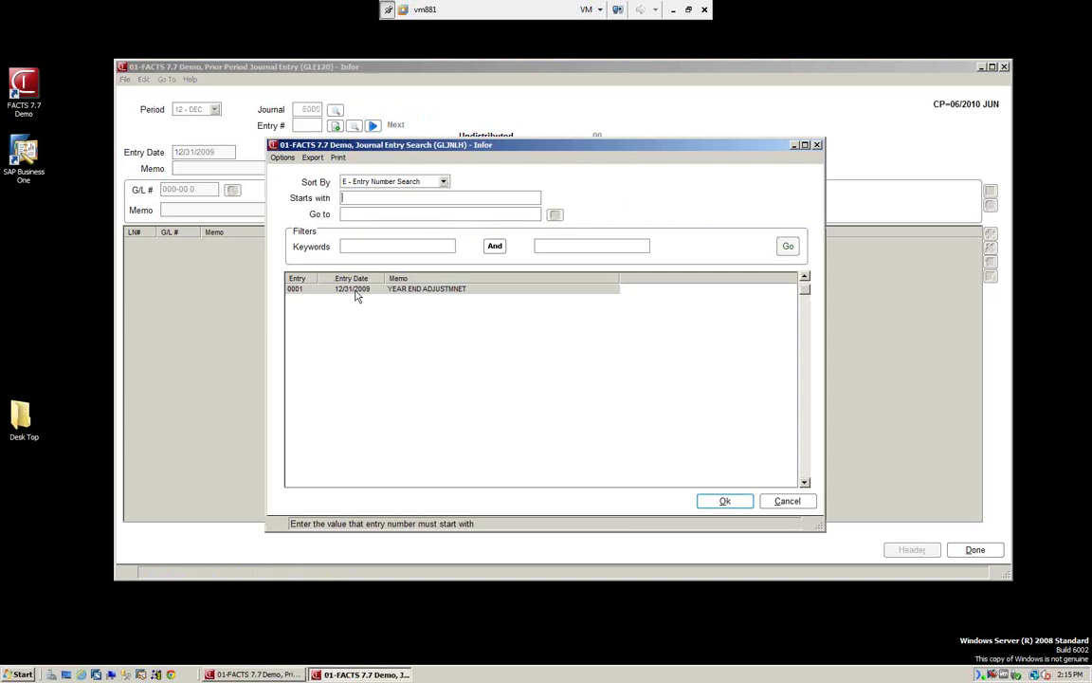
pyautogui.click(723, 501)
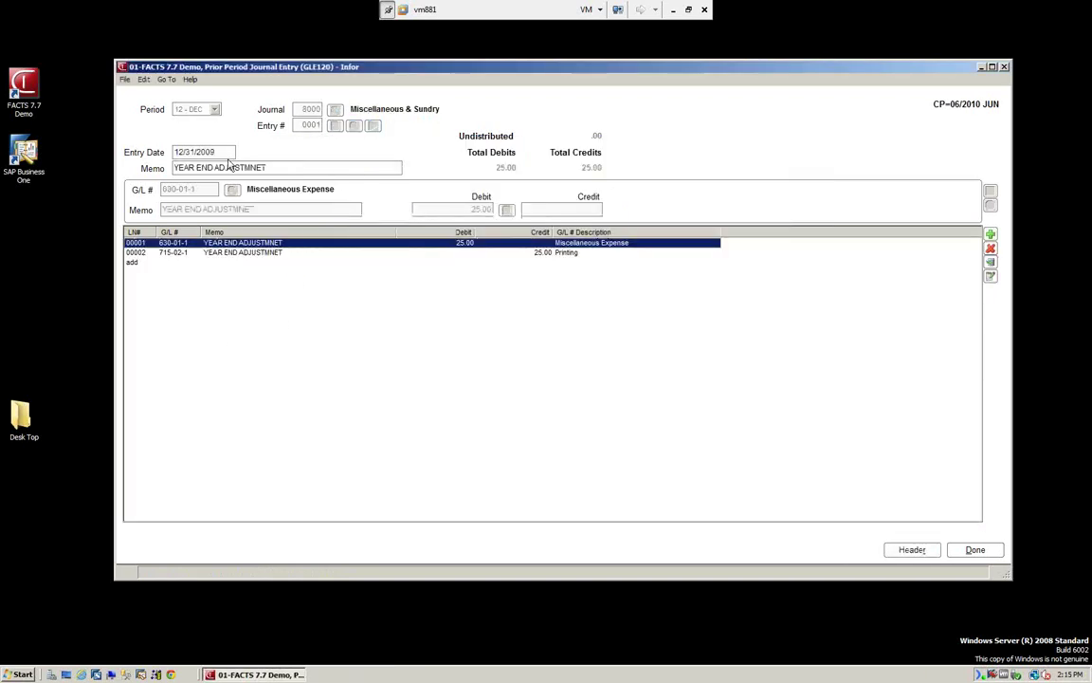
pyautogui.click(956, 552)
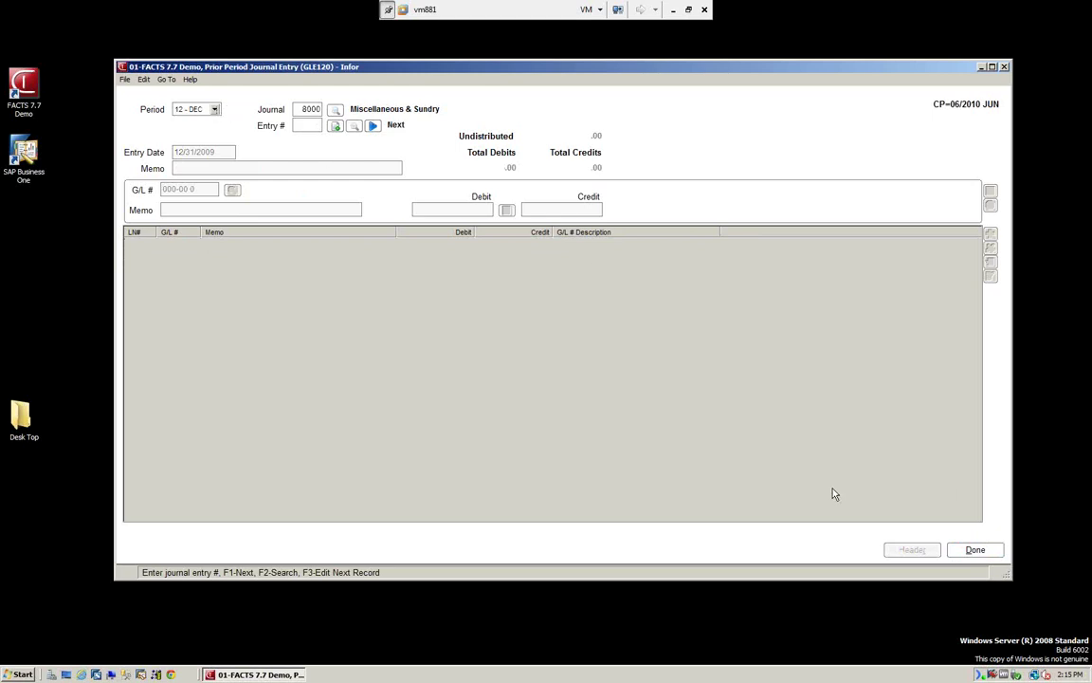
# Start a new entry in journal 8000 for period 05 - MAY, dated 05/31/2010, with the memo PRIOR PERIOD ADJUSTMENT.
pyautogui.click(216, 110)
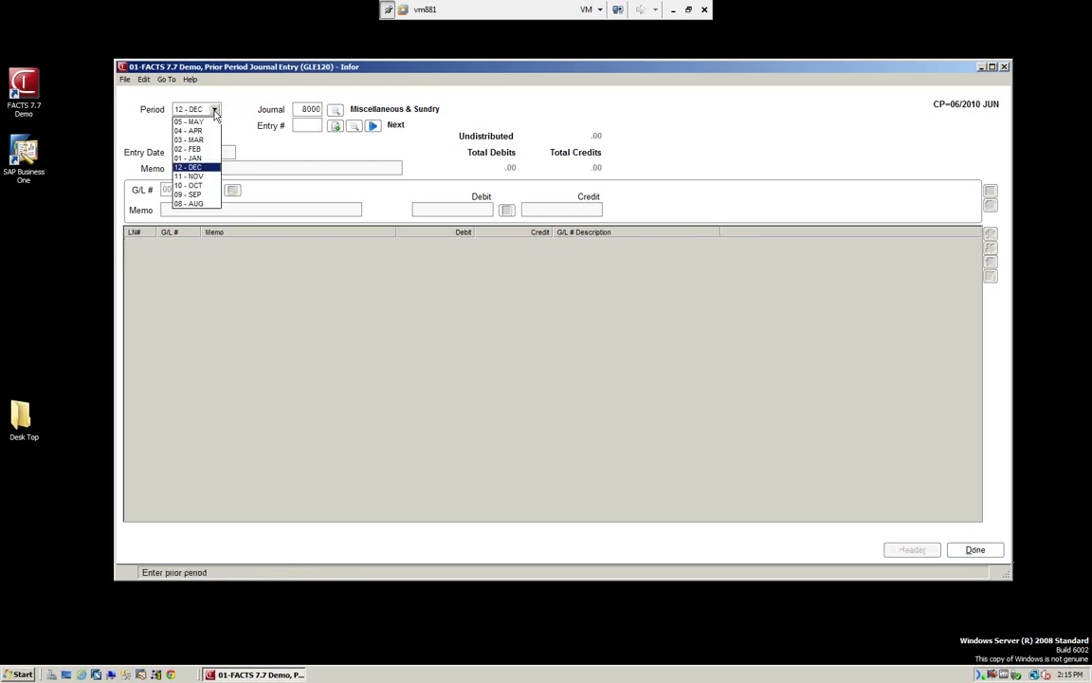
pyautogui.click(198, 123)
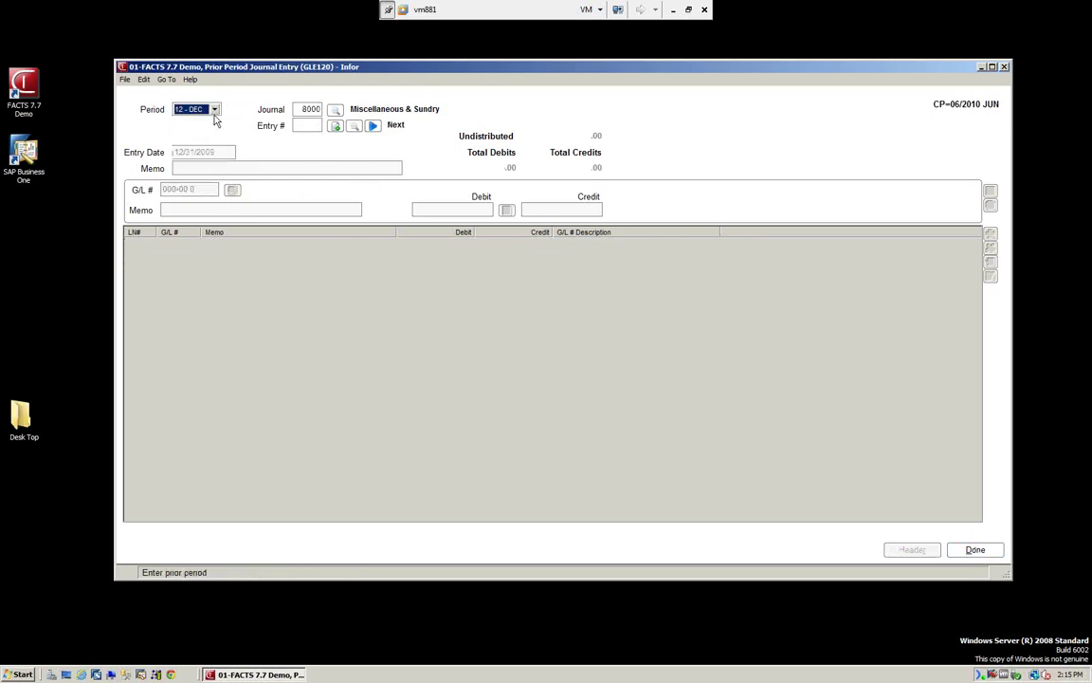
pyautogui.click(215, 110)
pyautogui.click(202, 129)
pyautogui.press('Tab')
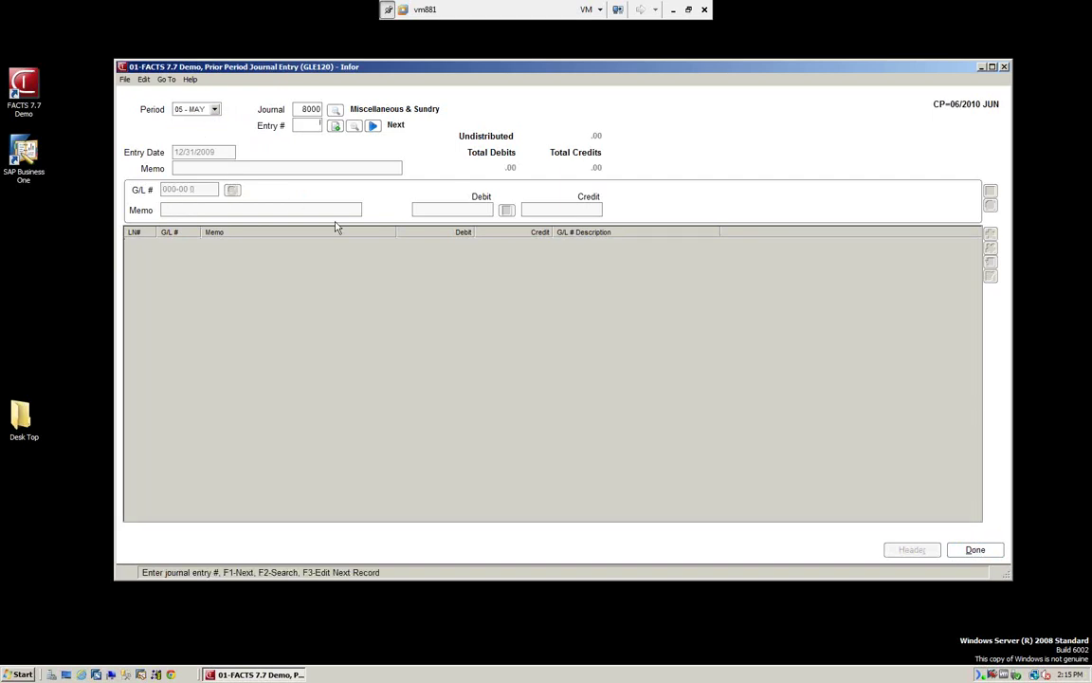
pyautogui.press('Return')
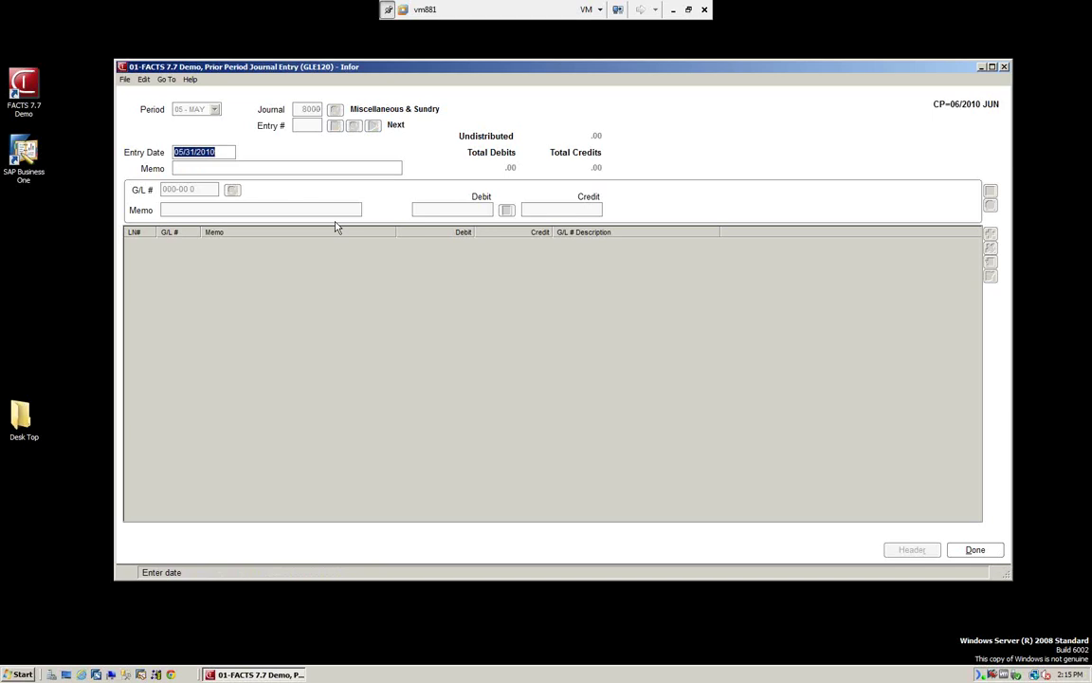
pyautogui.press('Return')
pyautogui.write('PR')
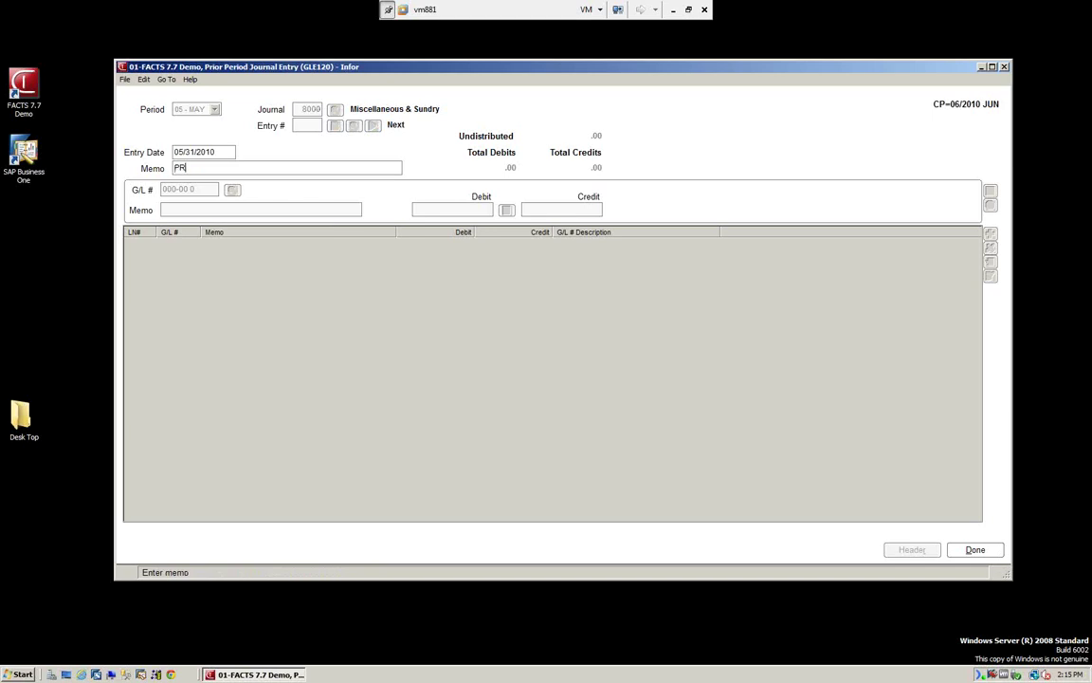
pyautogui.write('IOR PERIOD ADJUSTMENT')
pyautogui.press('Return')
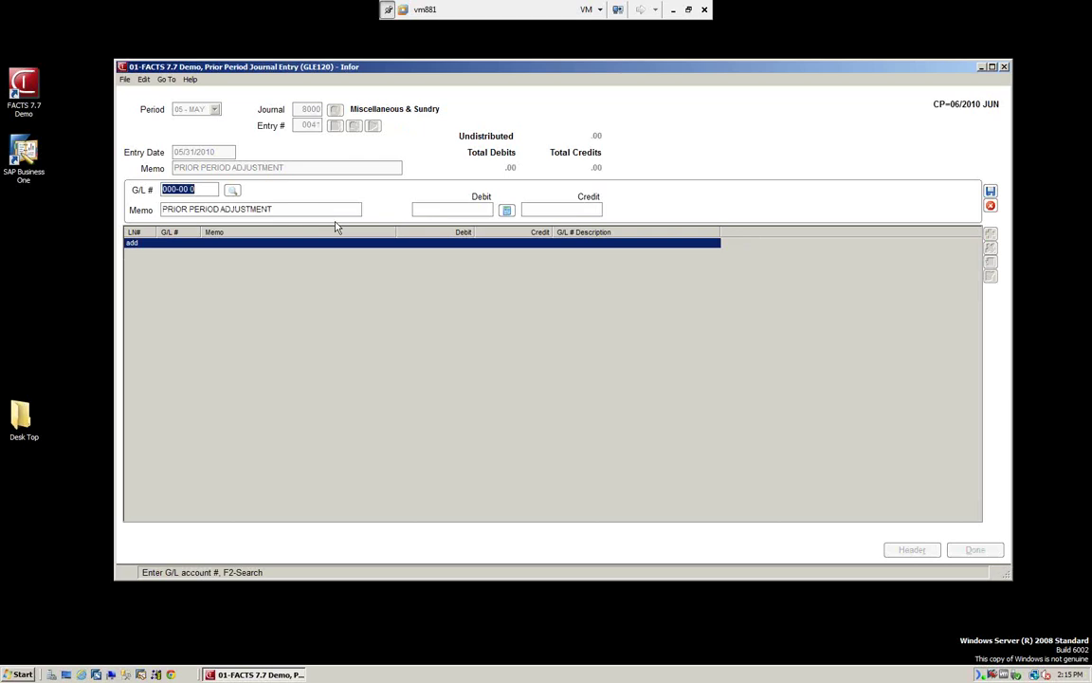
pyautogui.write('7')
pyautogui.press('Return')
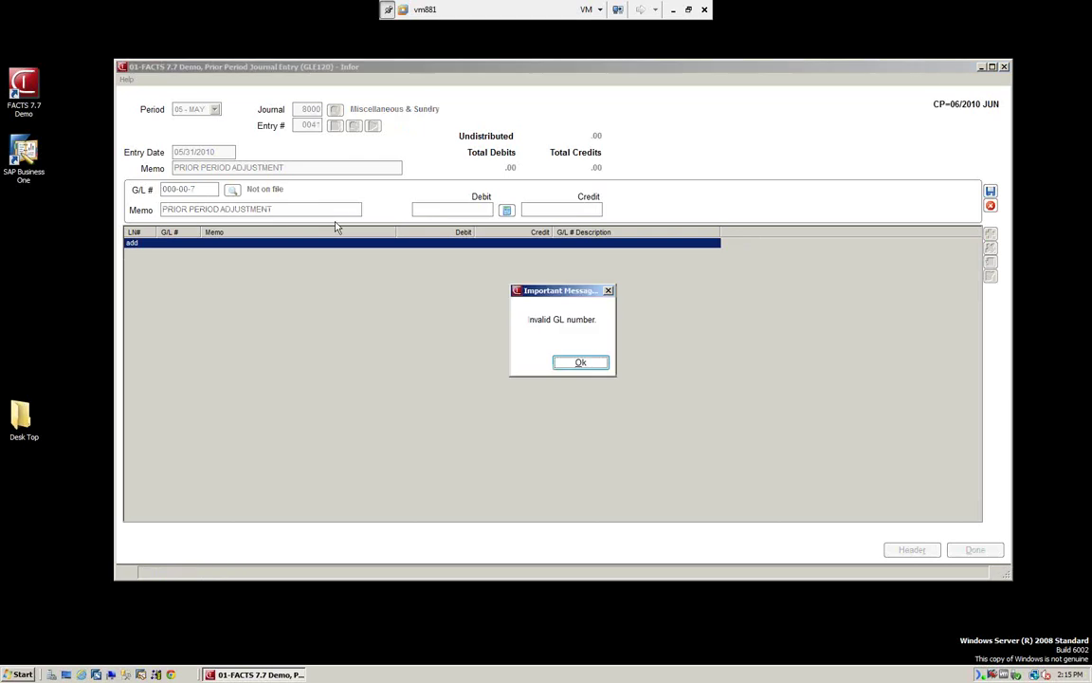
pyautogui.click(577, 363)
# Look up G/L account 710-02-1 Advertising among the 7-series accounts and add it as a line with a debit of 10.
pyautogui.press('F2')
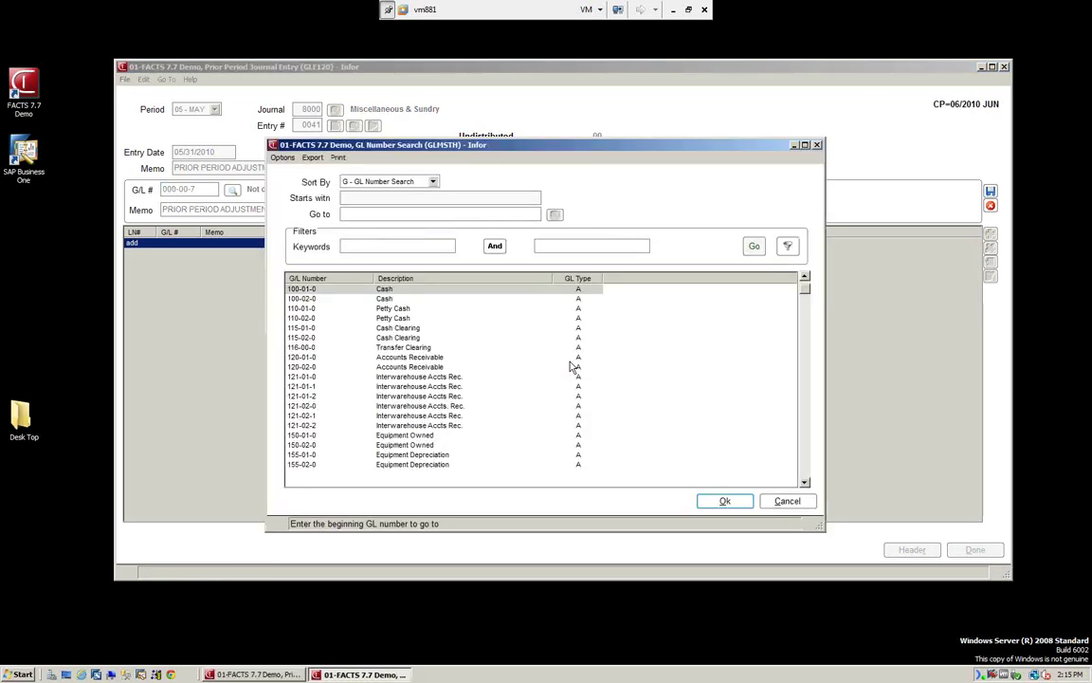
pyautogui.write('7')
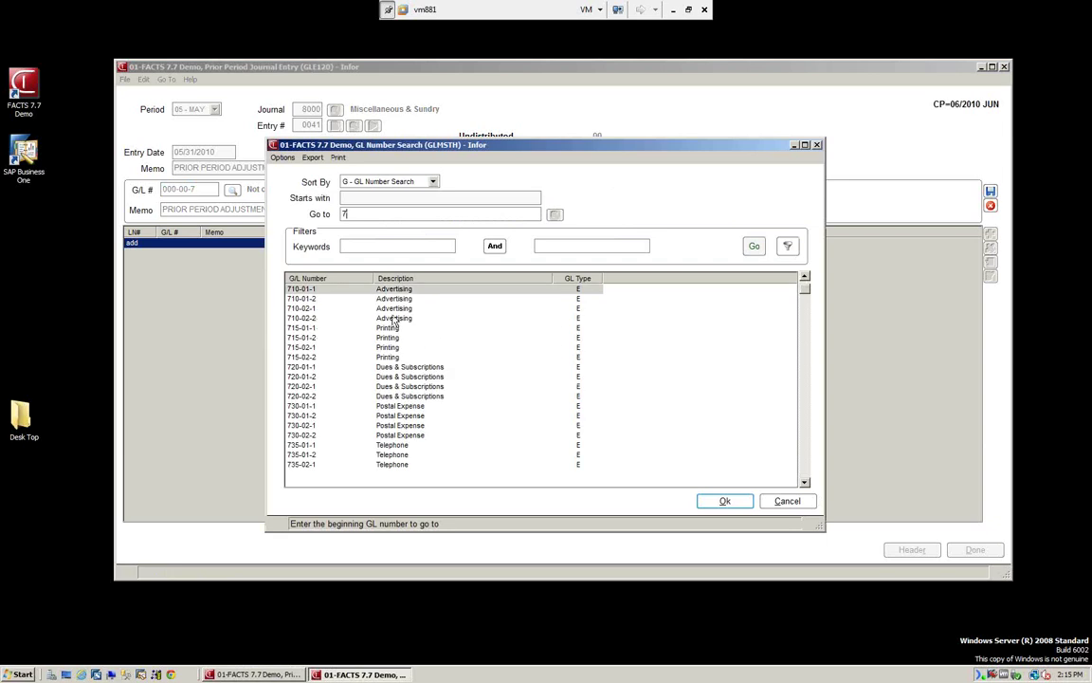
pyautogui.click(355, 308)
pyautogui.click(727, 503)
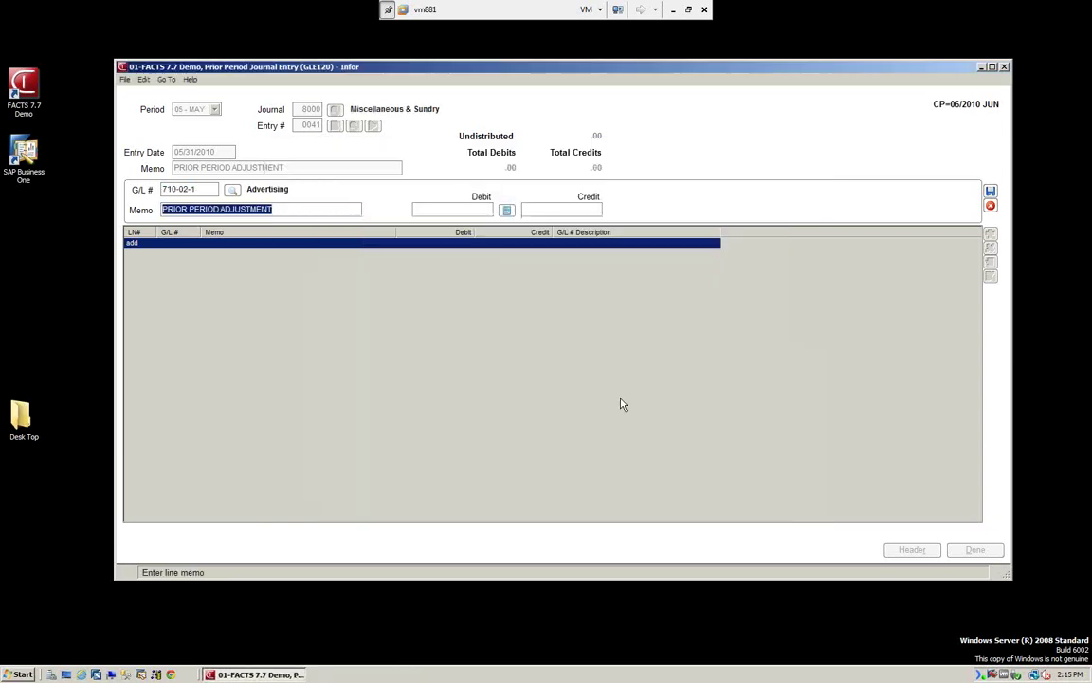
pyautogui.click(467, 209)
pyautogui.write('10')
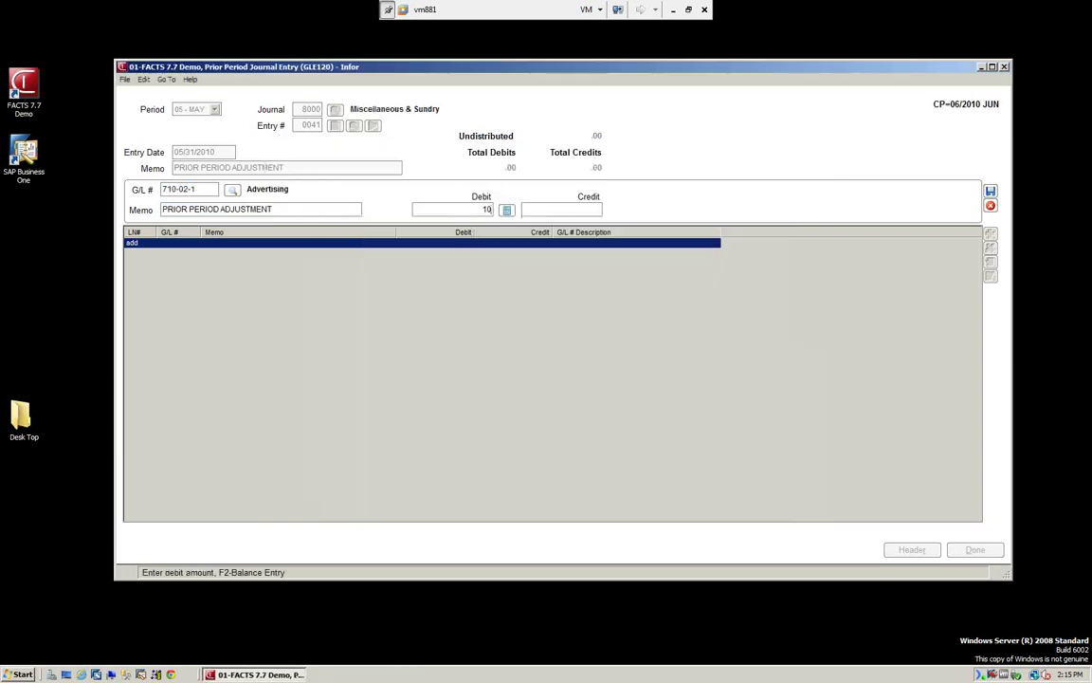
pyautogui.press('Return')
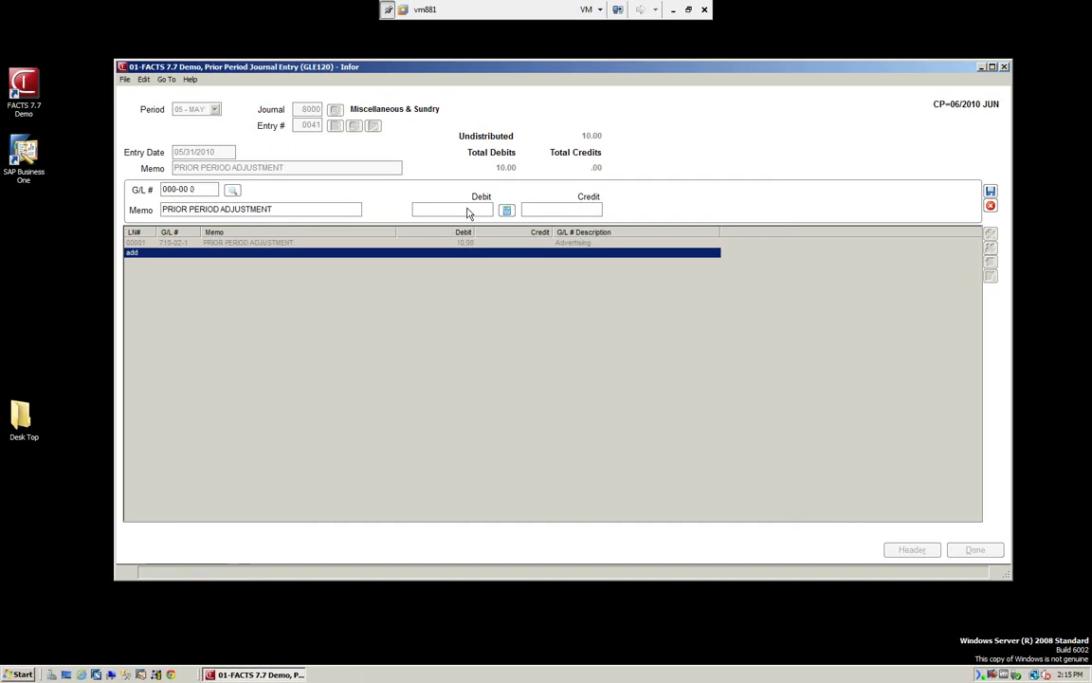
# Look up G/L account 620-01-1 Office Expense and add it as the balancing line with a credit of 10.00.
pyautogui.press('F2')
pyautogui.write('6')
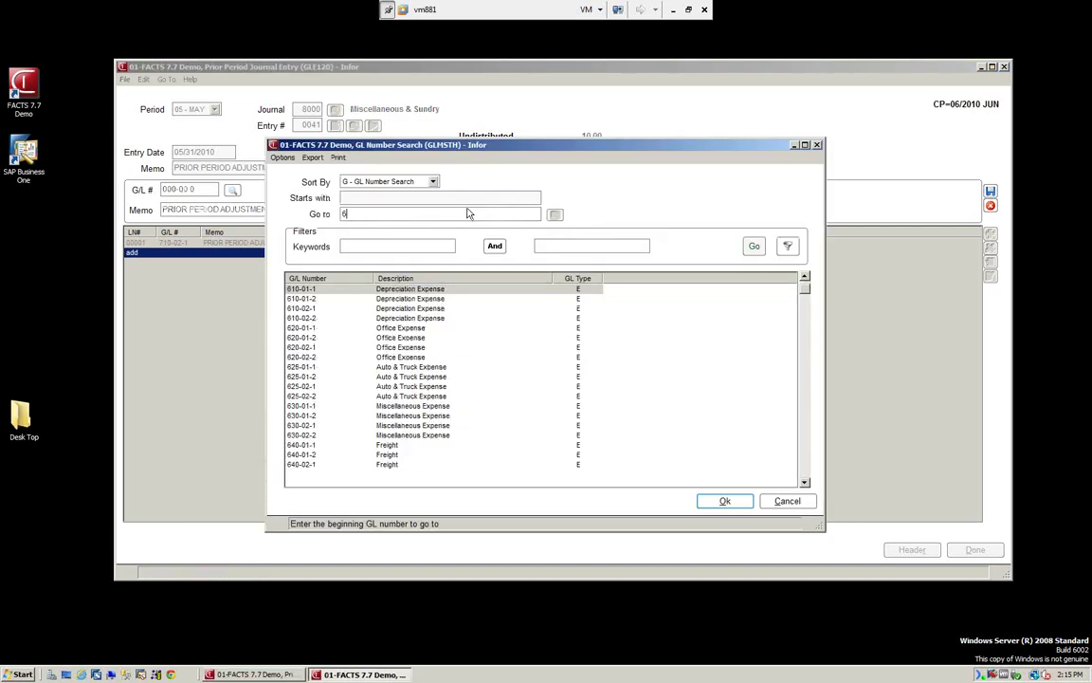
pyautogui.click(422, 328)
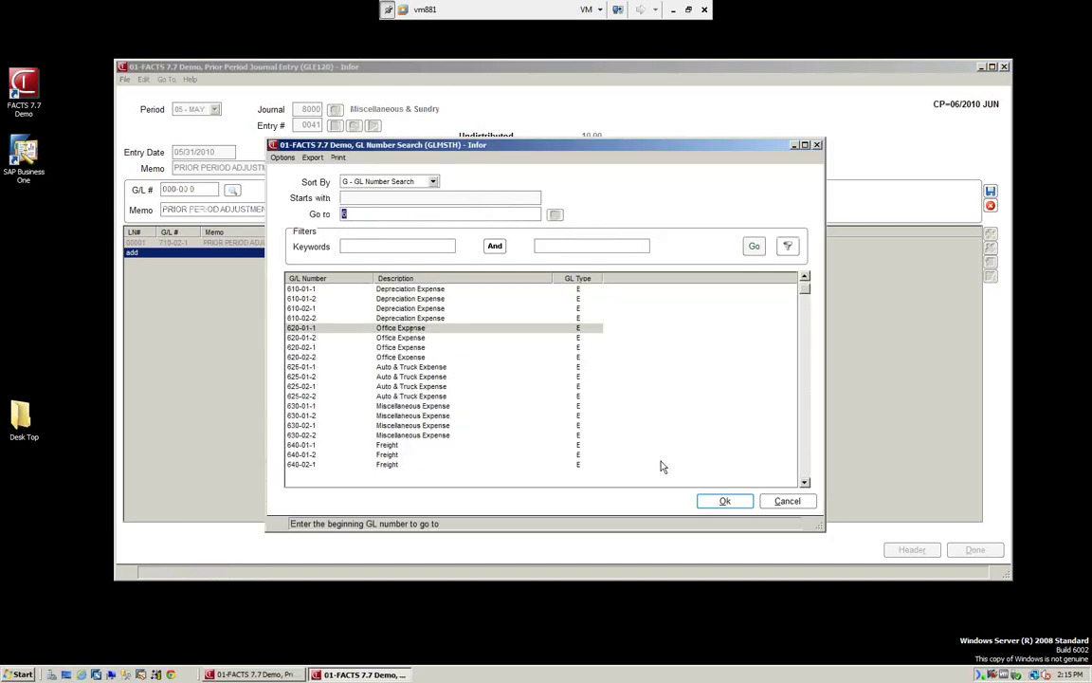
pyautogui.click(742, 507)
pyautogui.click(569, 209)
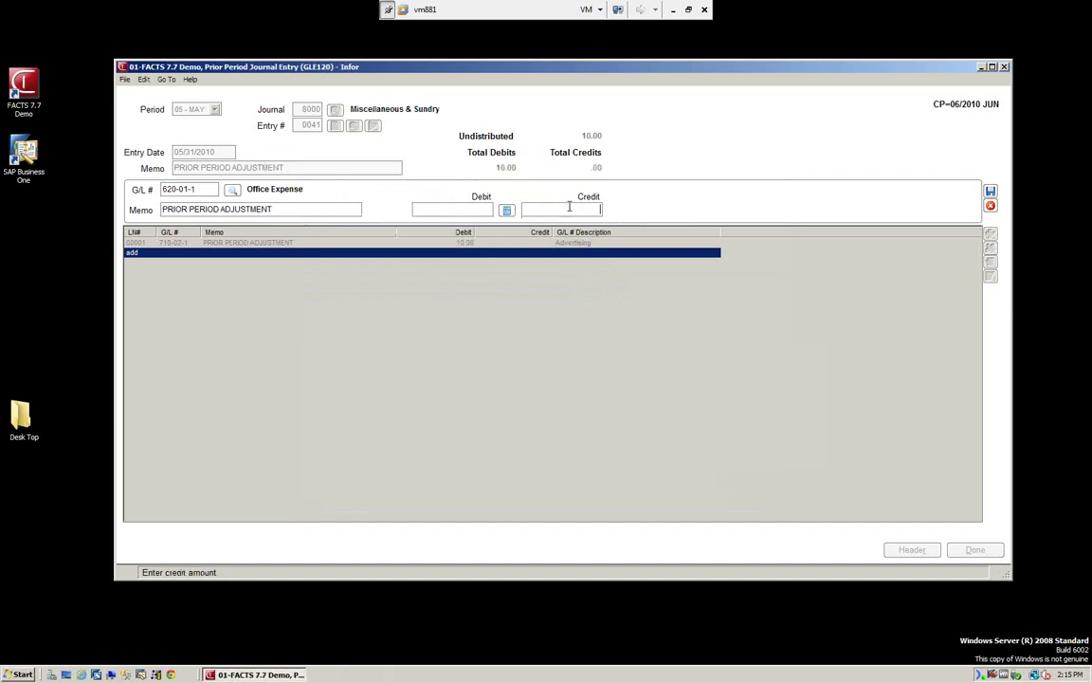
pyautogui.write('10.00')
pyautogui.press('Return')
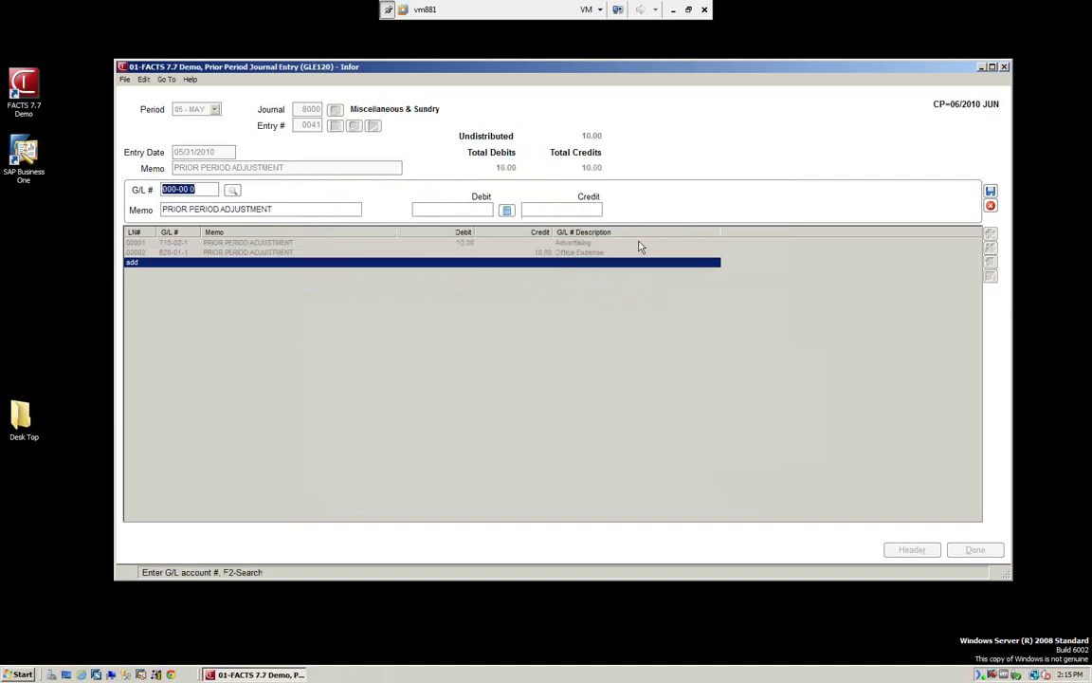
# Leave line entry, complete the May adjustment entry and close Prior Period Journal Entry.
pyautogui.press('Escape')
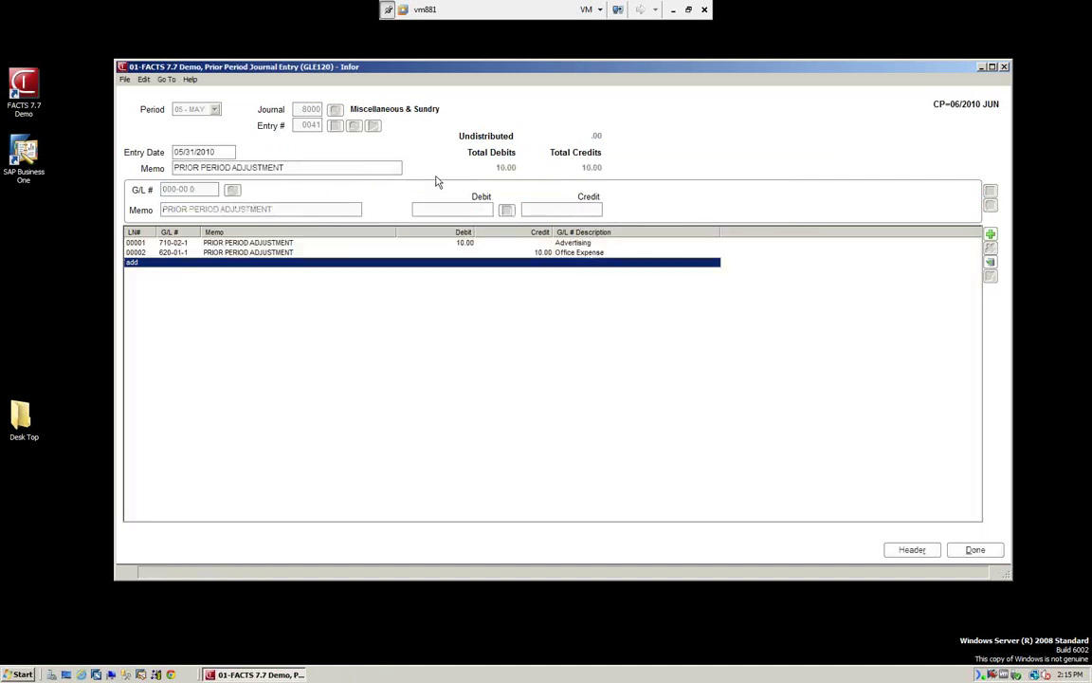
pyautogui.click(977, 550)
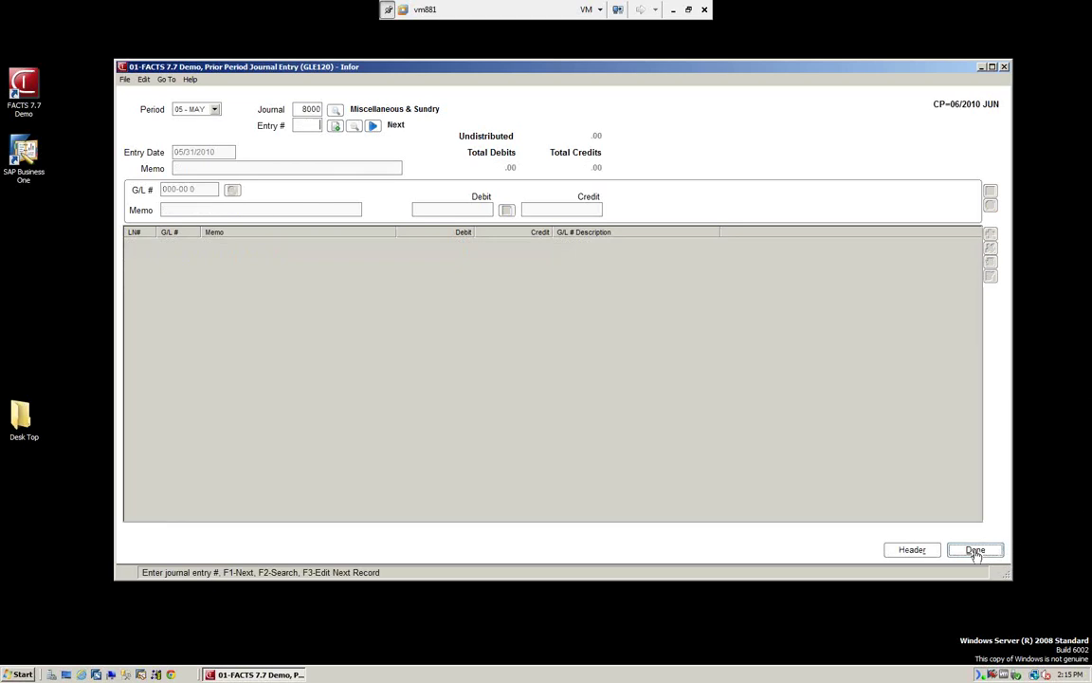
pyautogui.click(978, 551)
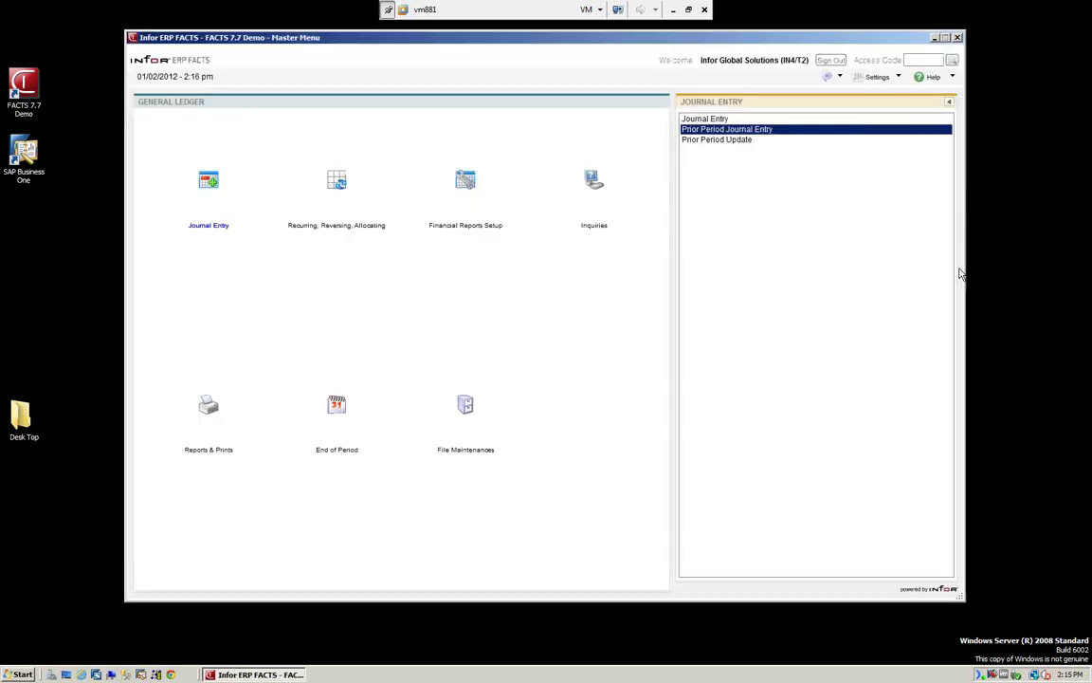
# Open Prior Period Update and enter 05/2010 as the prior period to update.
pyautogui.click(721, 140)
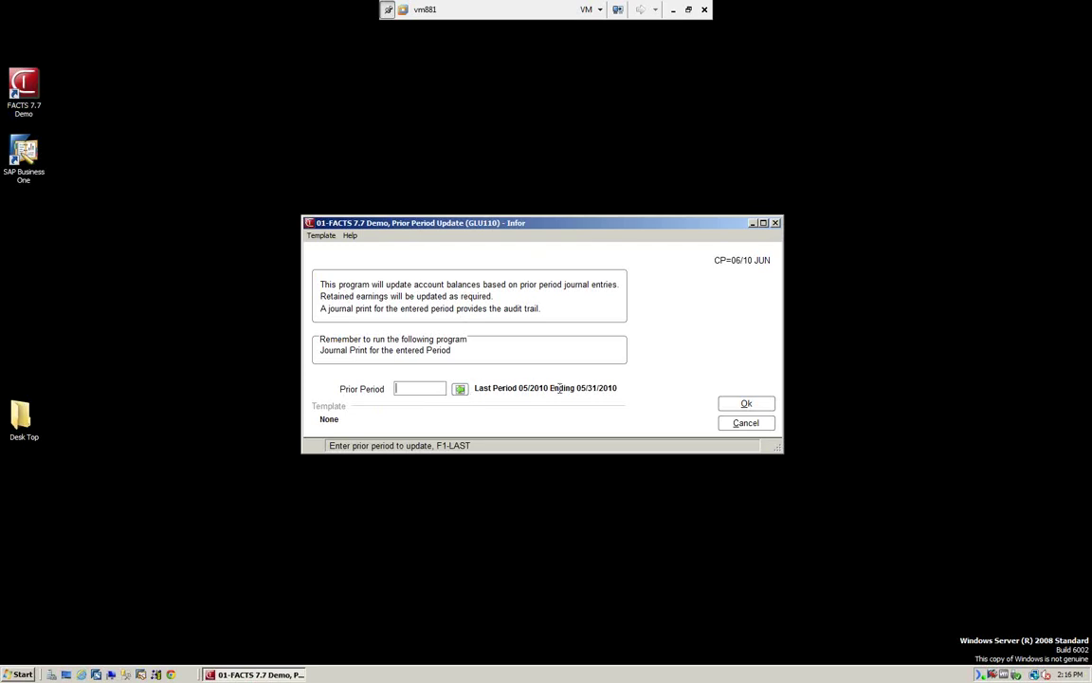
pyautogui.press('Tab')
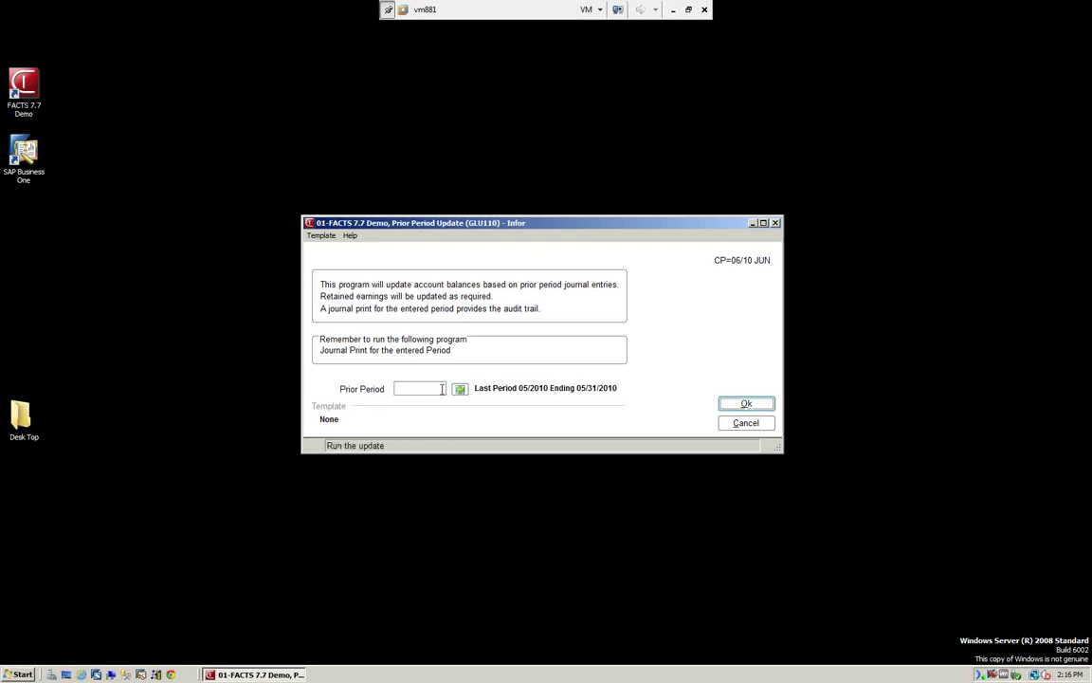
pyautogui.click(442, 389)
pyautogui.write('05')
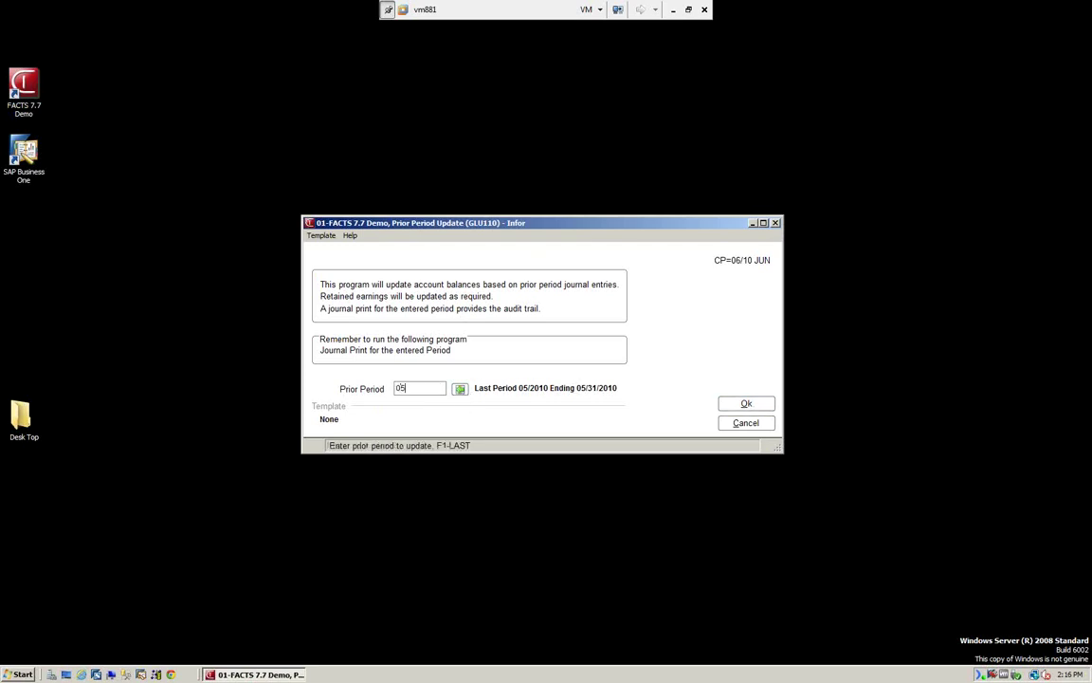
pyautogui.write('/2010')
pyautogui.press('Return')
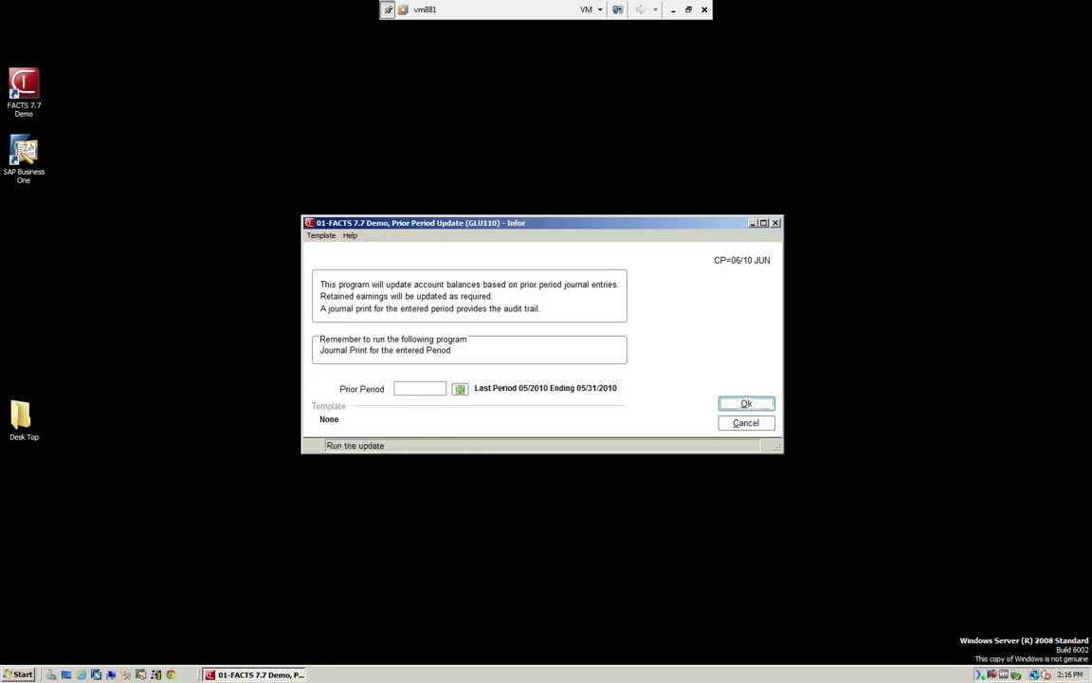
# Run the prior period update, confirm closing out the period, and acknowledge the end of the update.
pyautogui.click(747, 406)
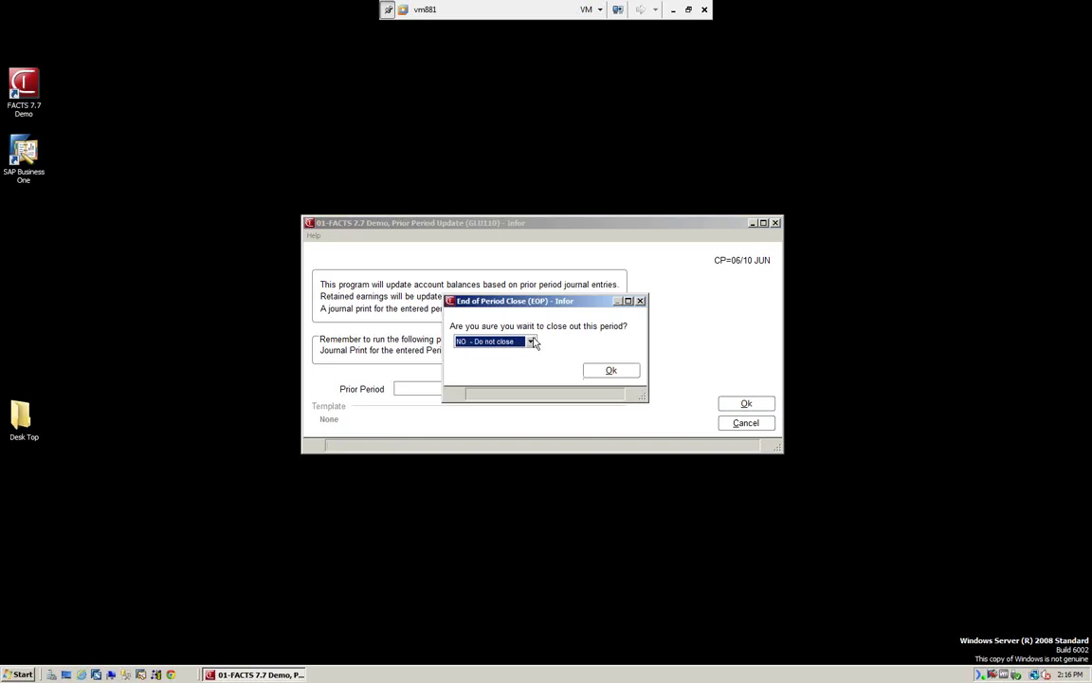
pyautogui.click(533, 342)
pyautogui.click(494, 365)
pyautogui.click(611, 371)
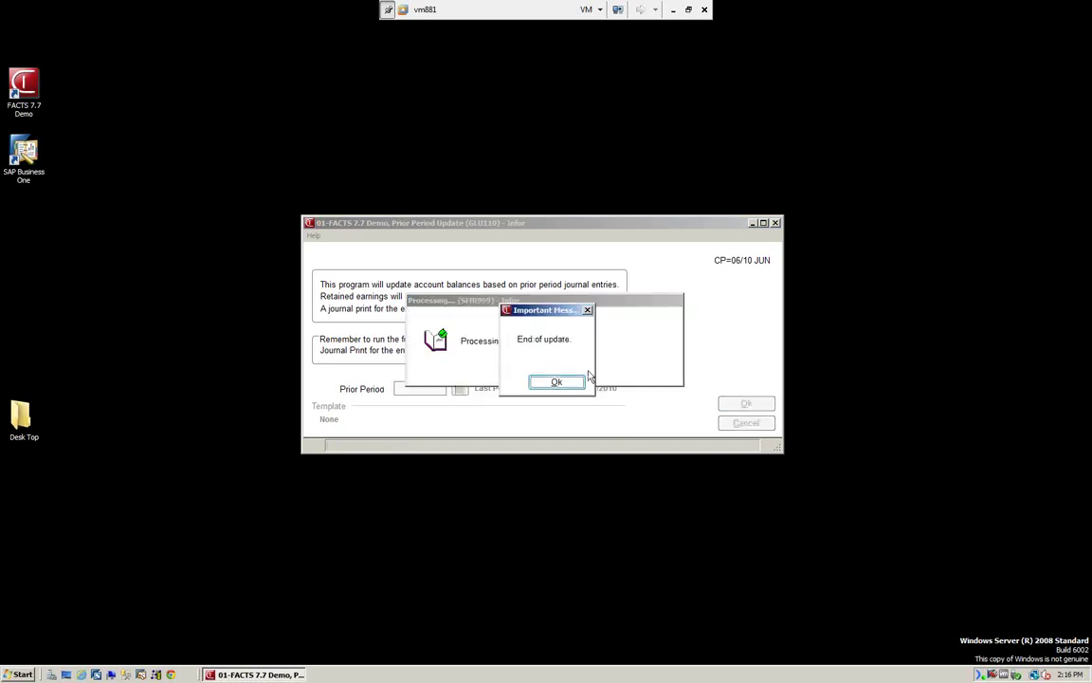
pyautogui.click(558, 383)
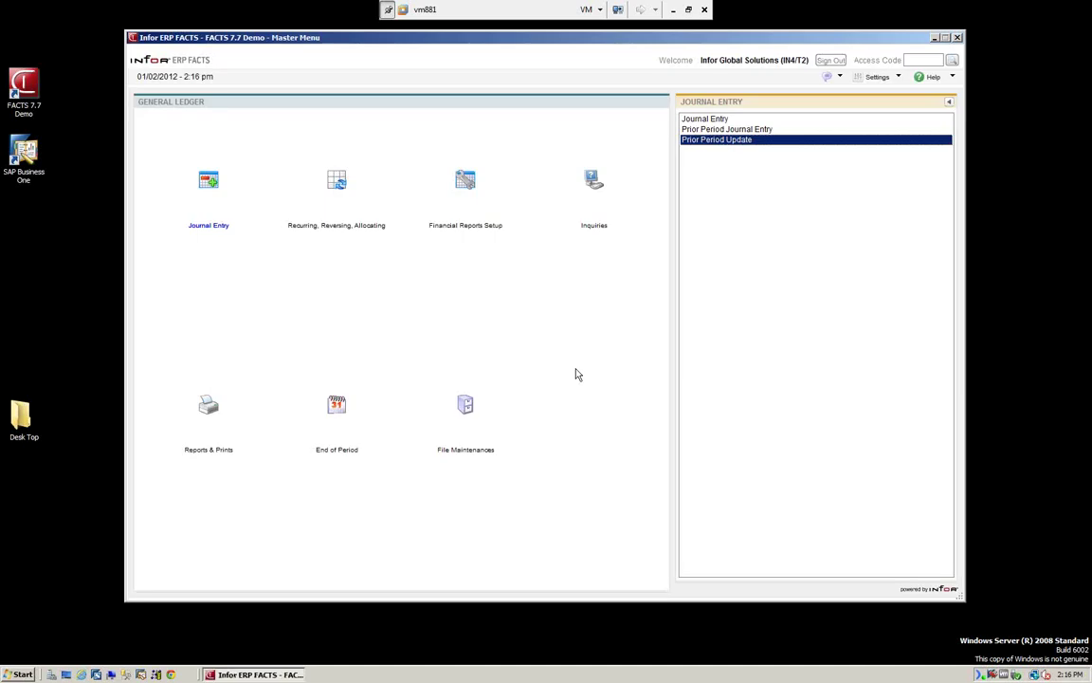